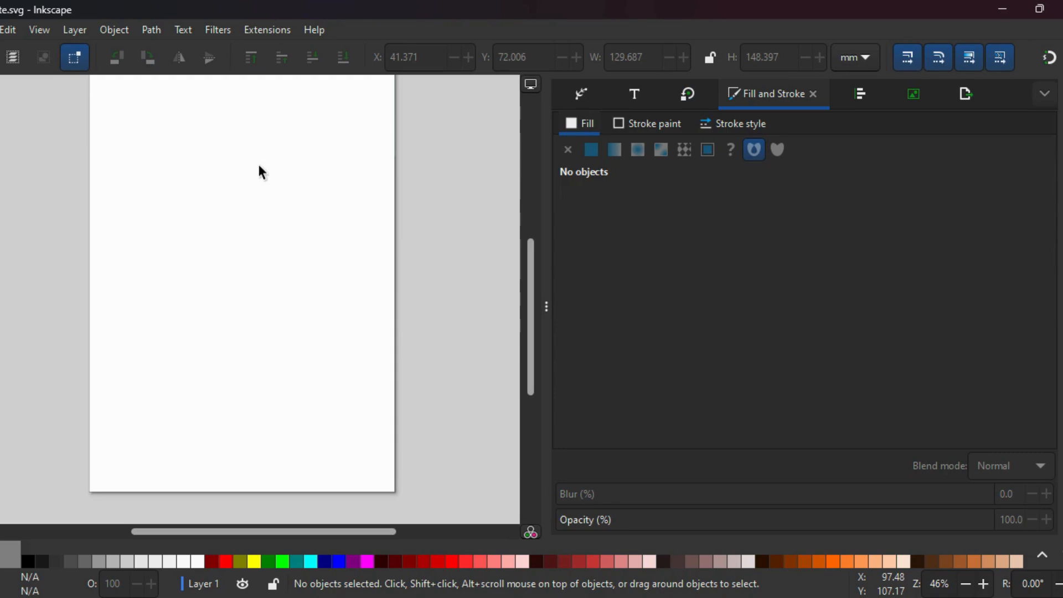
- Render a 3D polyhedron on the page using the Truncated Icosahedron object with the face-specified type
left_click(225, 34)
left_click(228, 31)
left_click(259, 27)
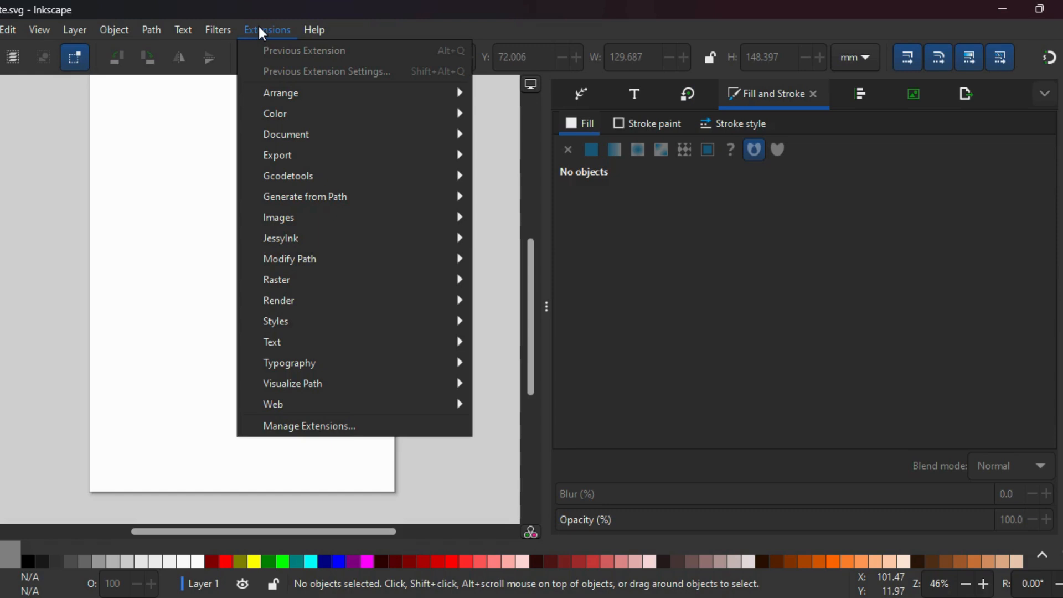
mouse_move(372, 308)
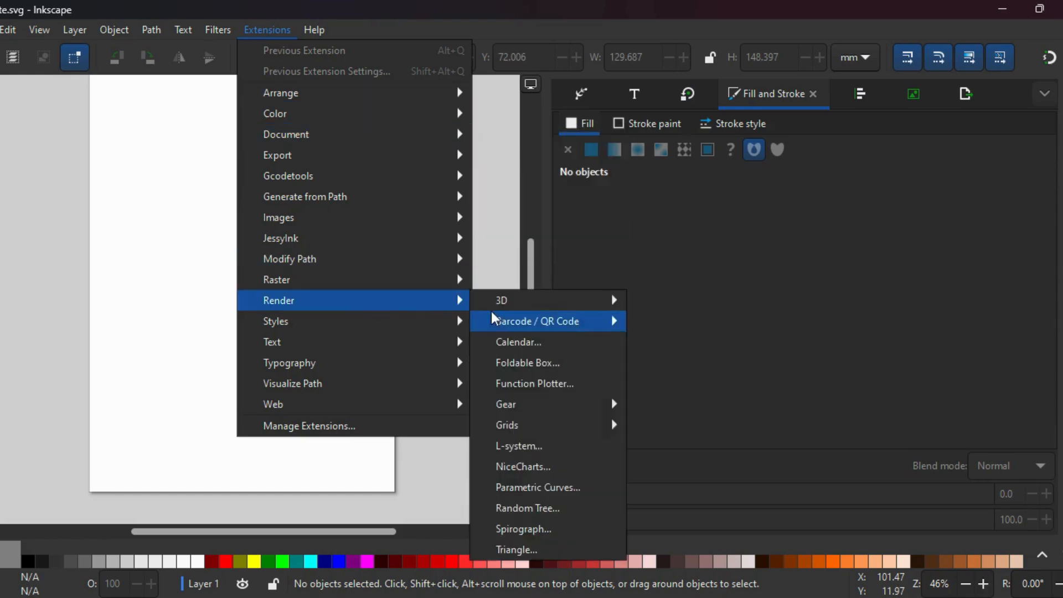
mouse_move(541, 303)
left_click(656, 294)
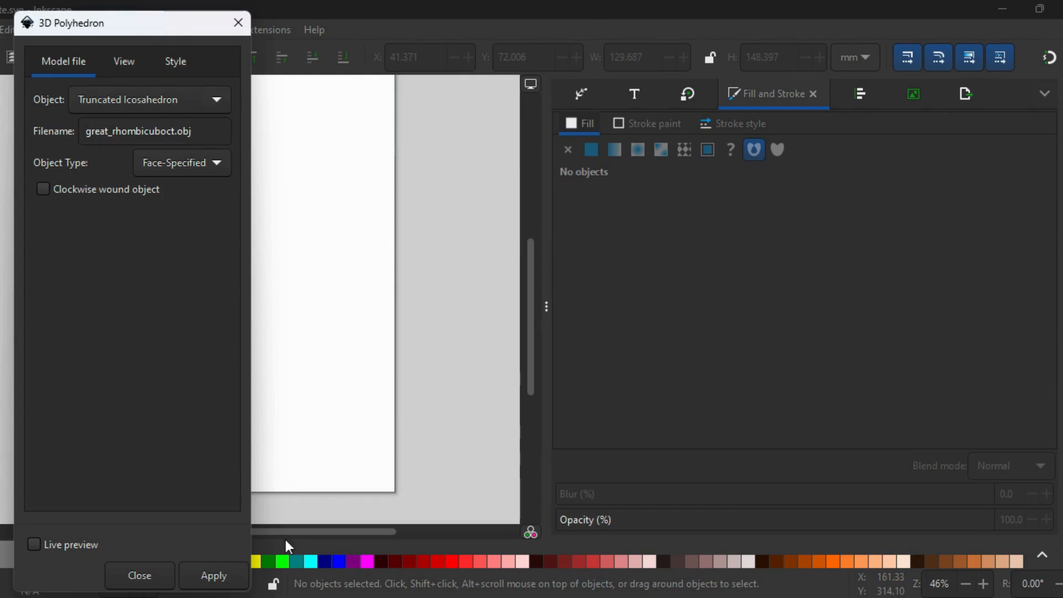
left_click(217, 576)
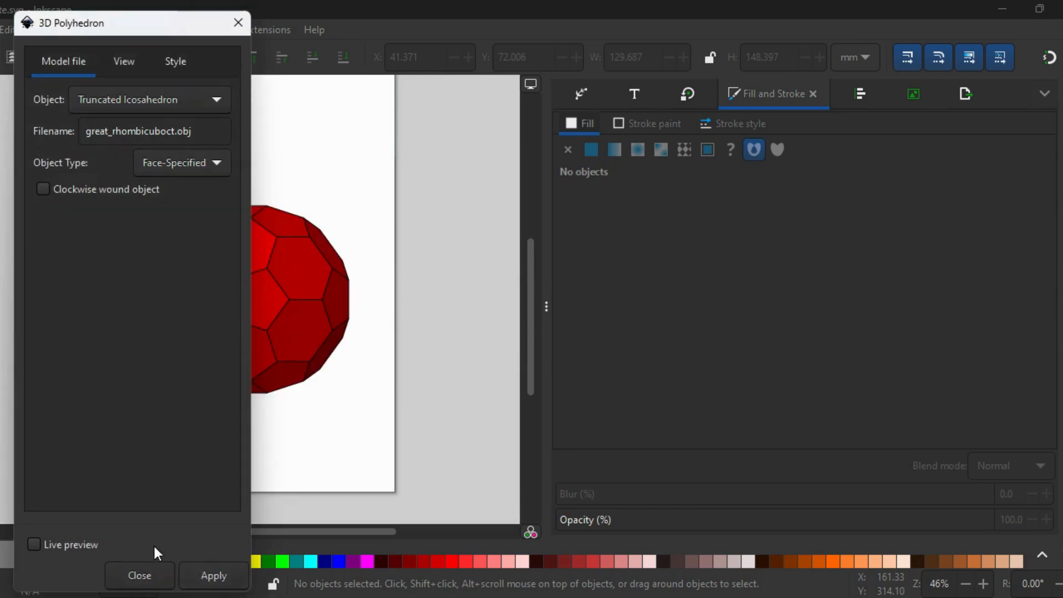
left_click(148, 571)
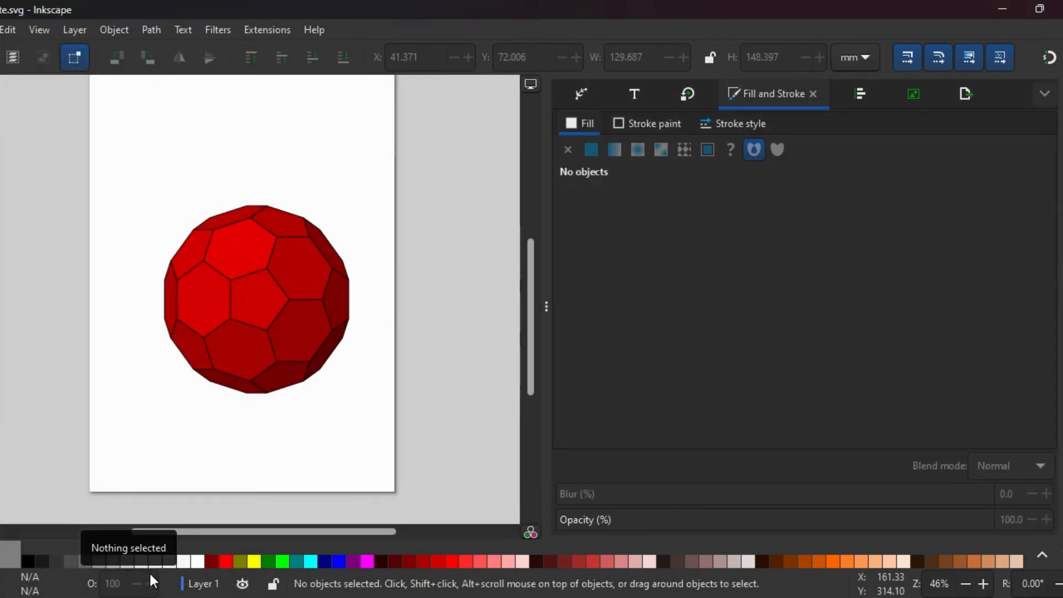
- Scale the red polyhedron ball down to about 59 × 63 mm and place it in the upper middle of the page
left_click(284, 298)
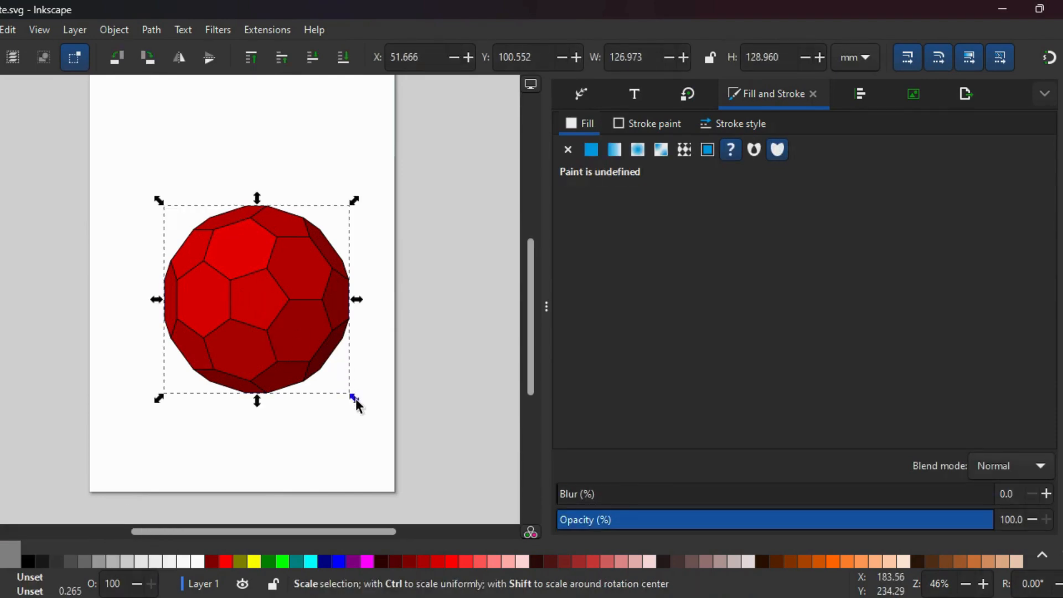
left_click_drag(354, 398, 277, 317)
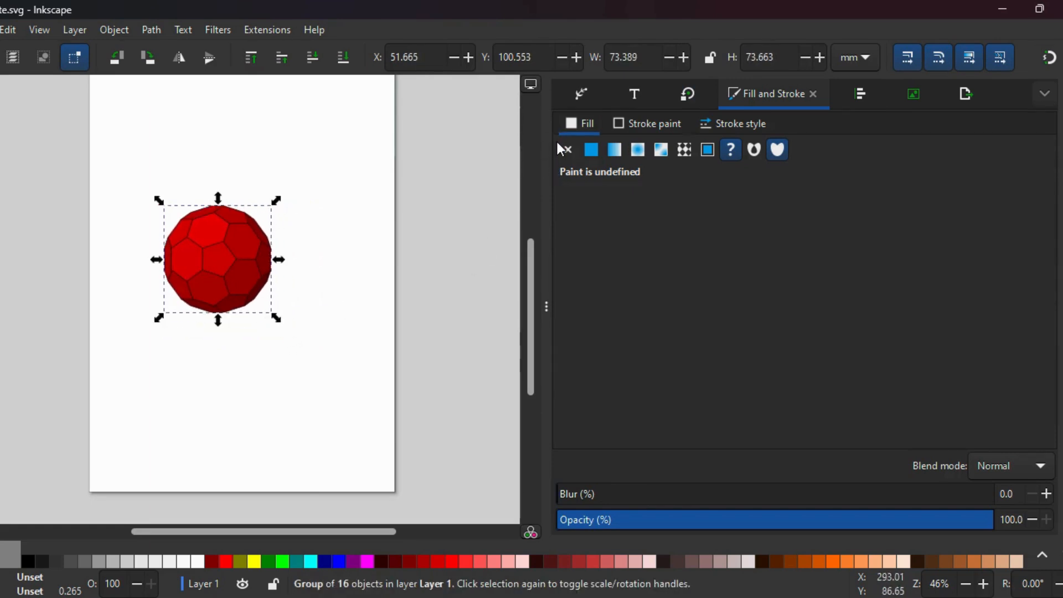
mouse_move(544, 176)
left_mouse_down()
mouse_move(664, 209)
mouse_move(771, 183)
mouse_move(831, 195)
left_mouse_up()
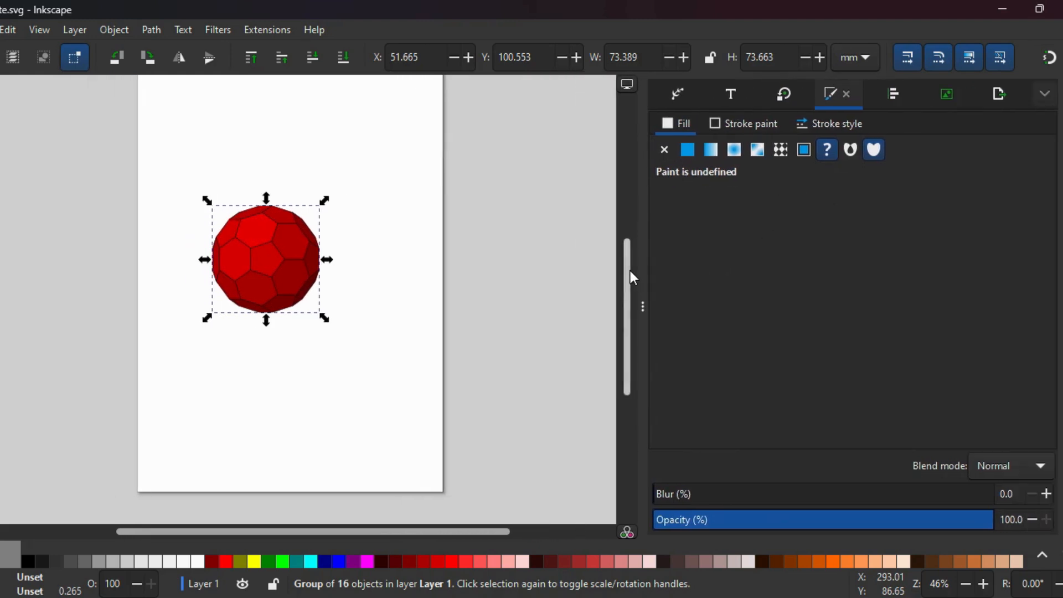
key("plus")
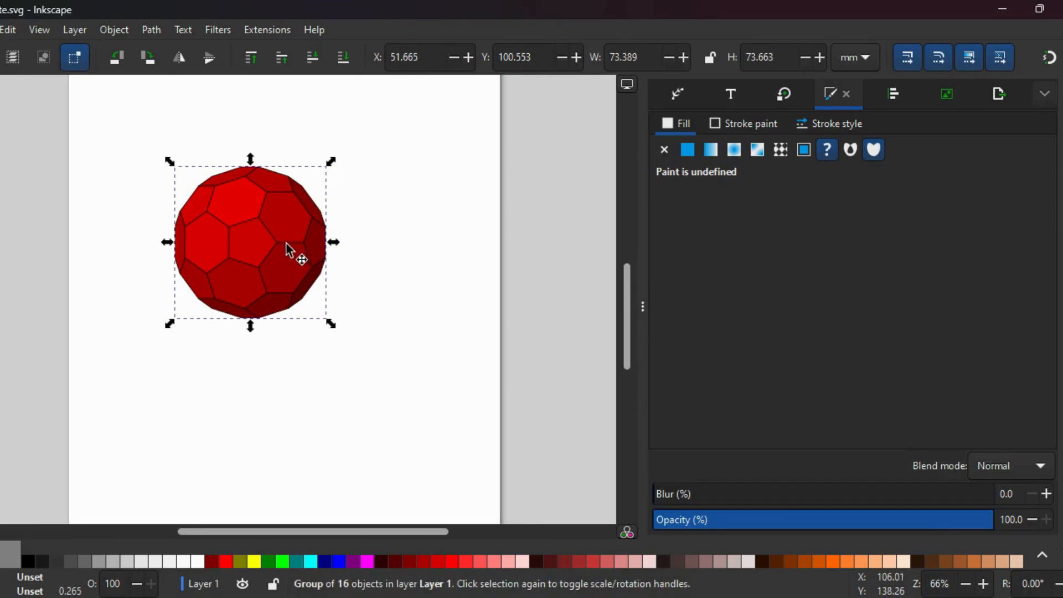
left_click_drag(291, 242, 320, 237)
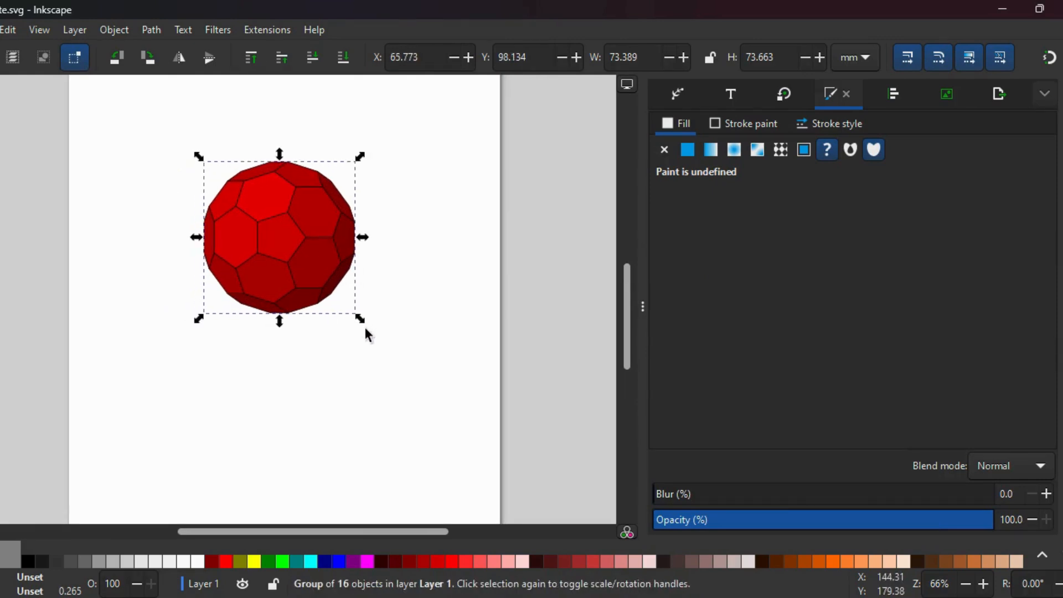
left_click_drag(361, 320, 331, 297)
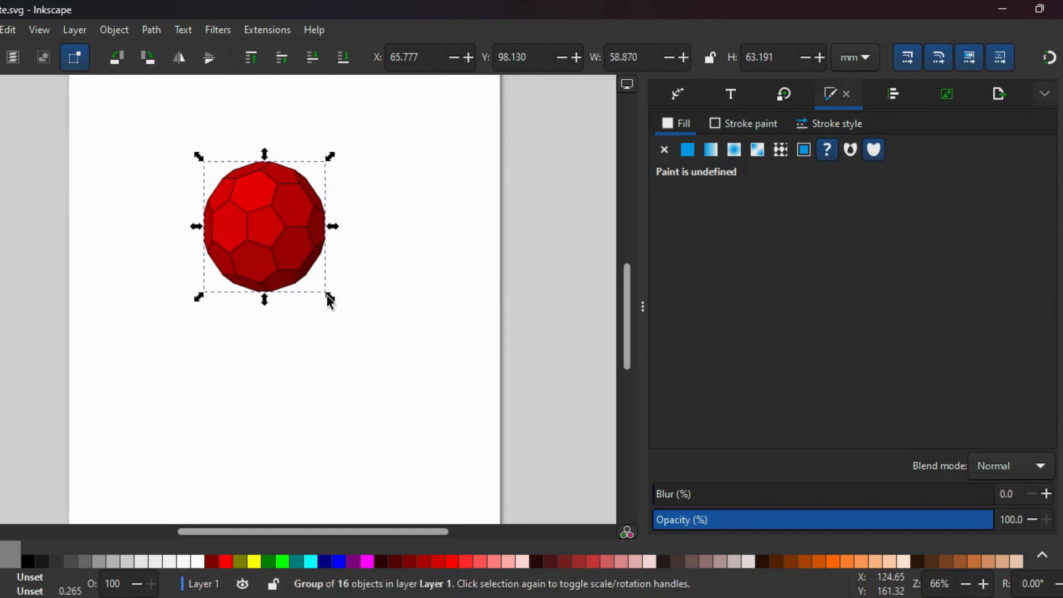
left_click_drag(277, 225, 299, 227)
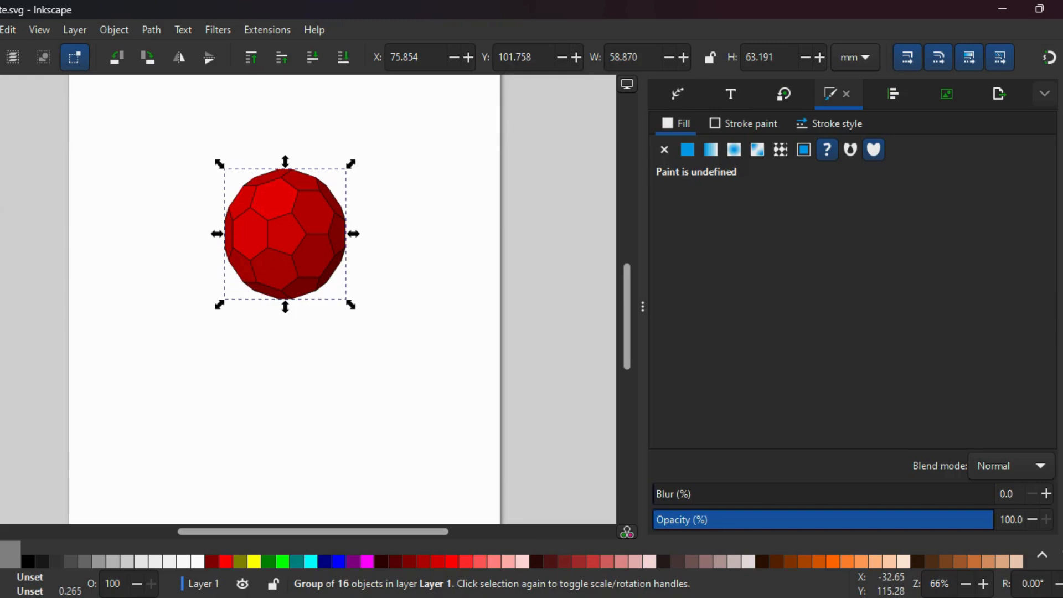
- Draw a circle around the ball, sized to about 101 × 99 mm, and fill it with red #FF0000
key("e")
mouse_move(152, 127)
left_mouse_down()
mouse_move(300, 214)
mouse_move(373, 299)
mouse_move(393, 368)
left_mouse_up()
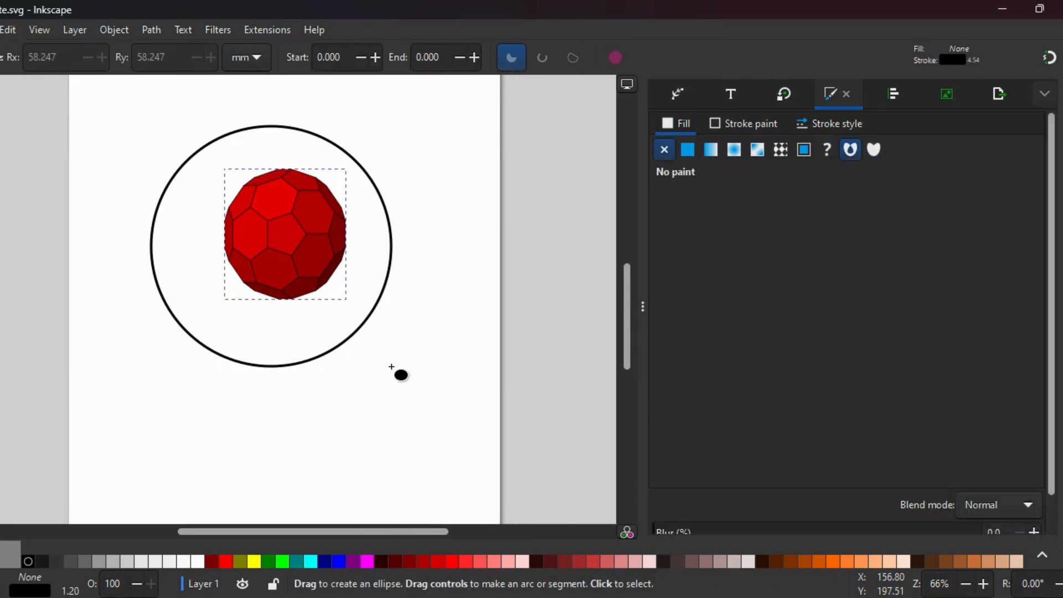
key("s")
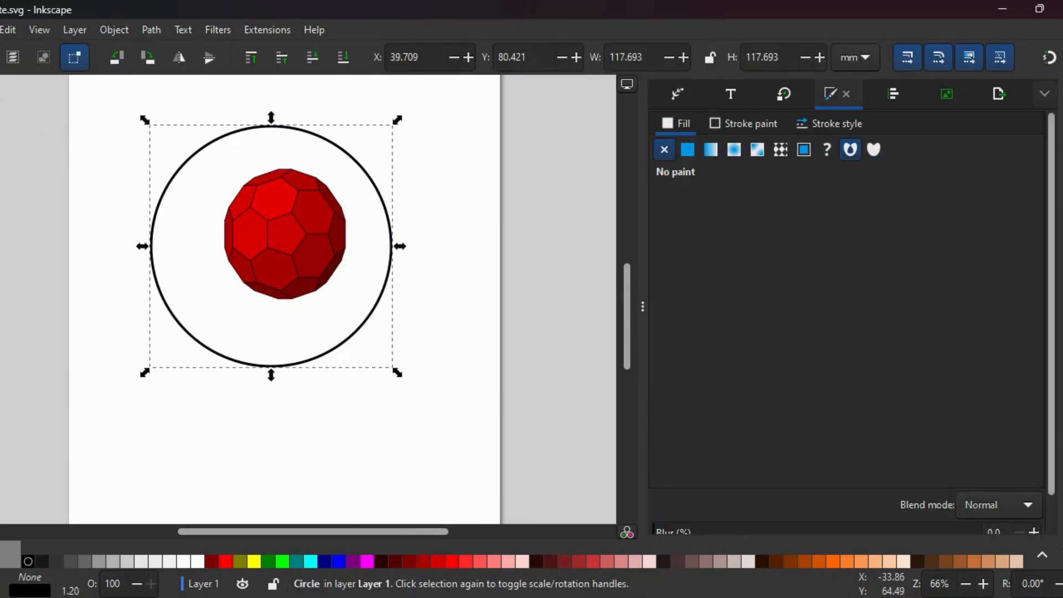
left_click_drag(154, 369, 181, 339)
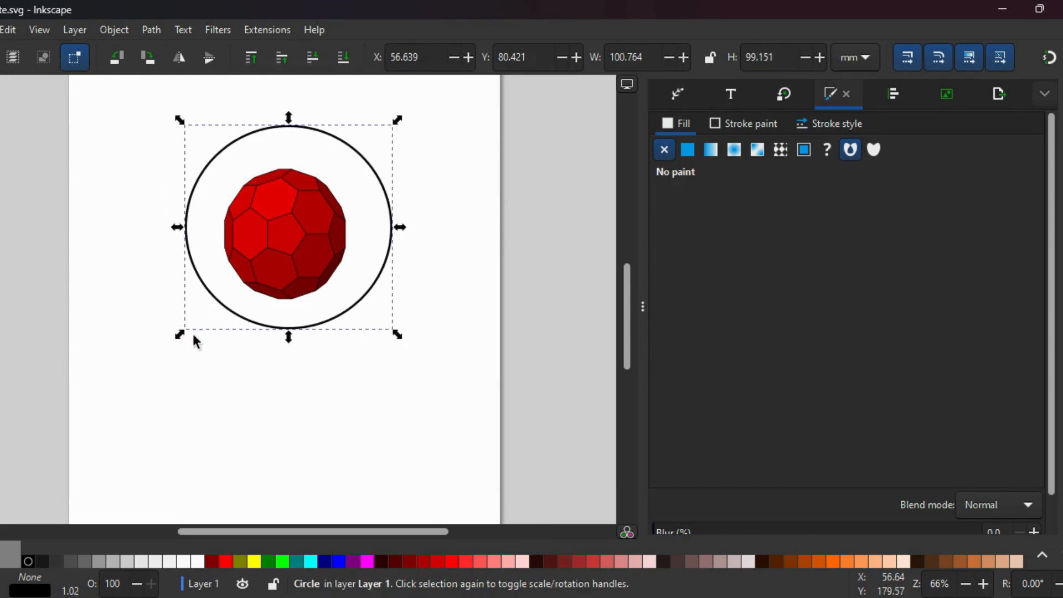
left_click(227, 562)
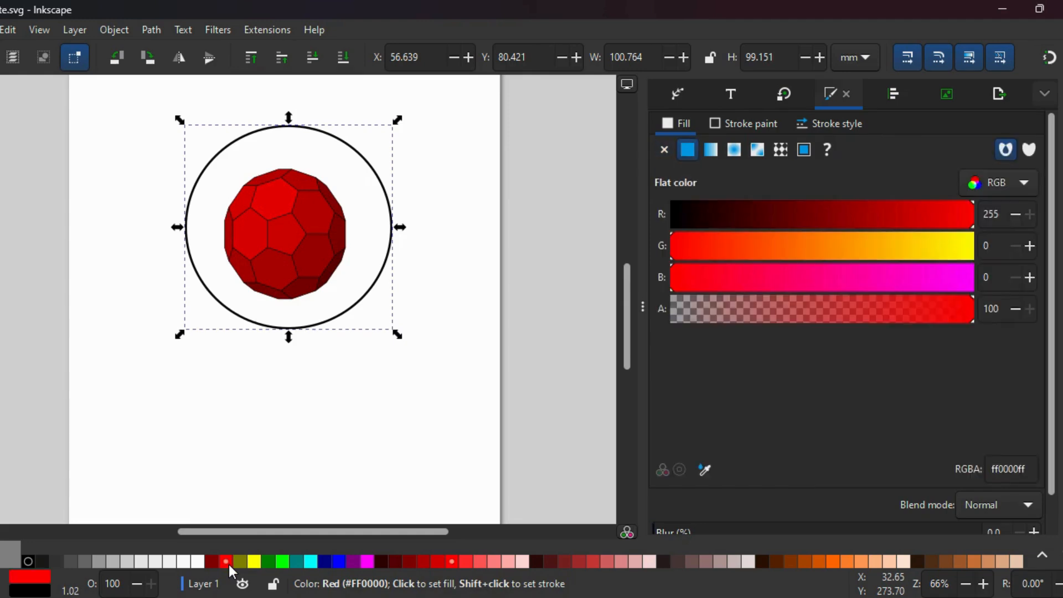
- Duplicate the red circle and fill the copy with yellow
right_click(277, 239)
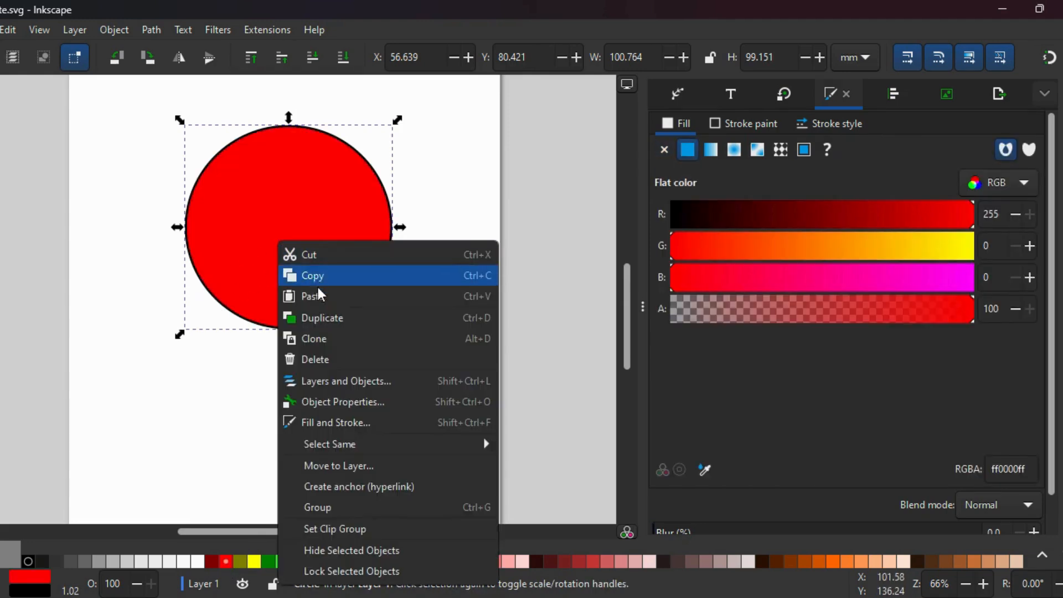
left_click(328, 316)
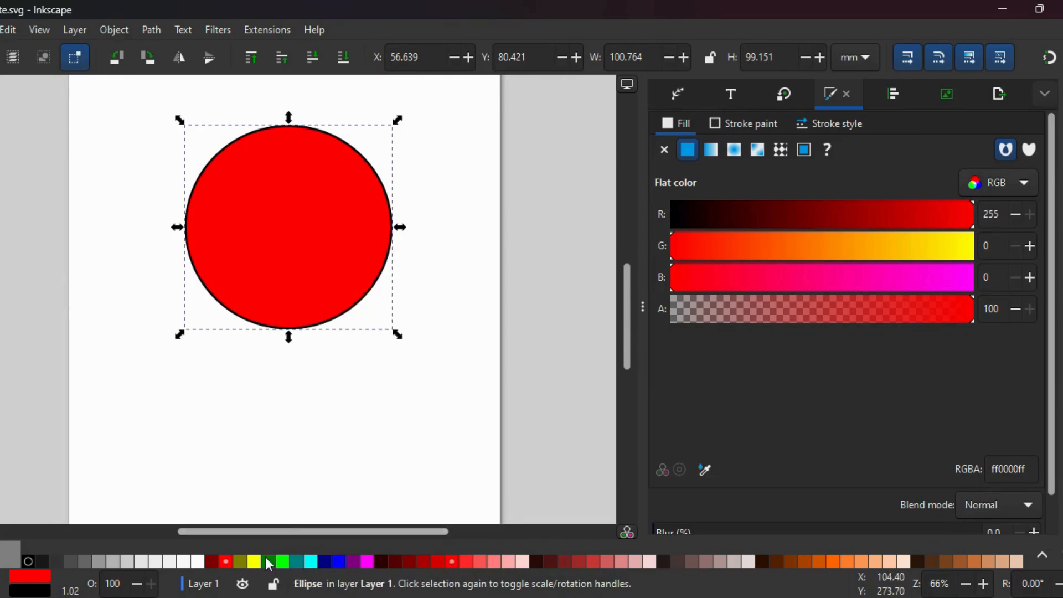
left_click(255, 559)
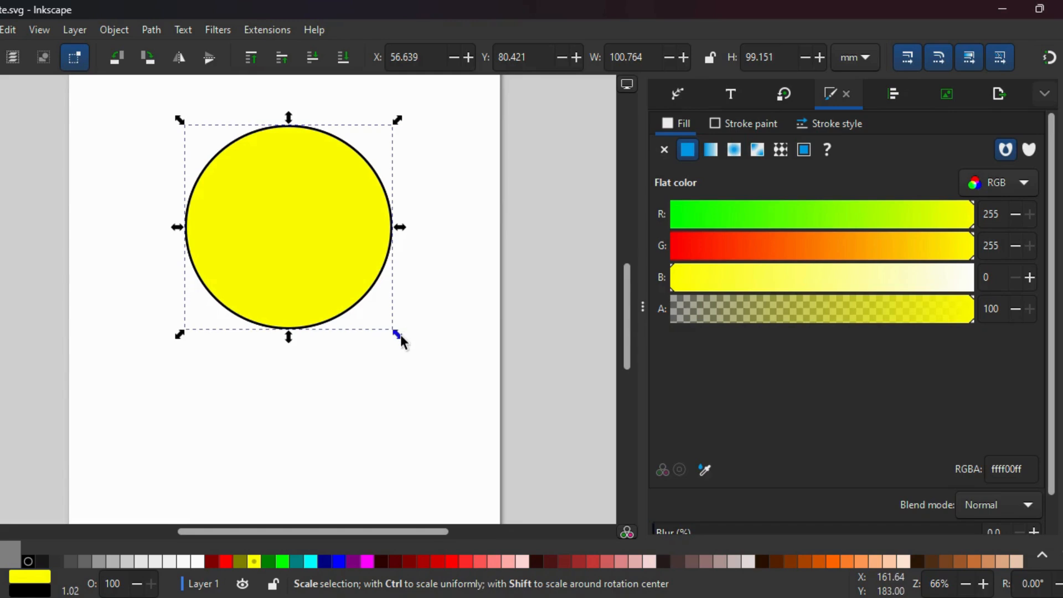
- Shrink the yellow circle to about 97 × 94 mm and fit it inside the red circle, leaving a thin red rim
left_click_drag(399, 334, 381, 320)
left_click_drag(340, 247, 330, 233)
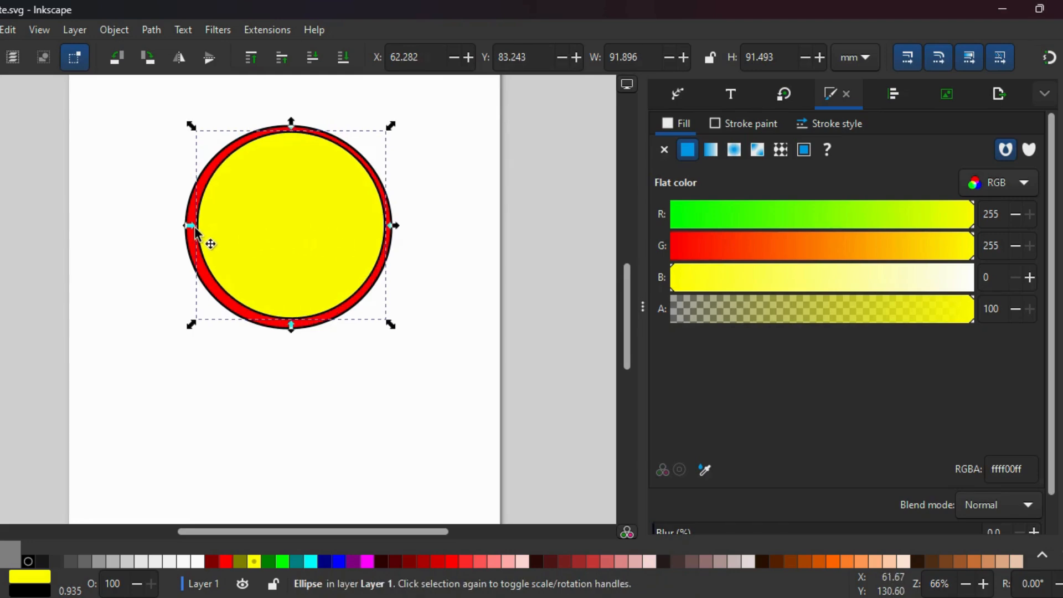
left_click_drag(189, 225, 188, 231)
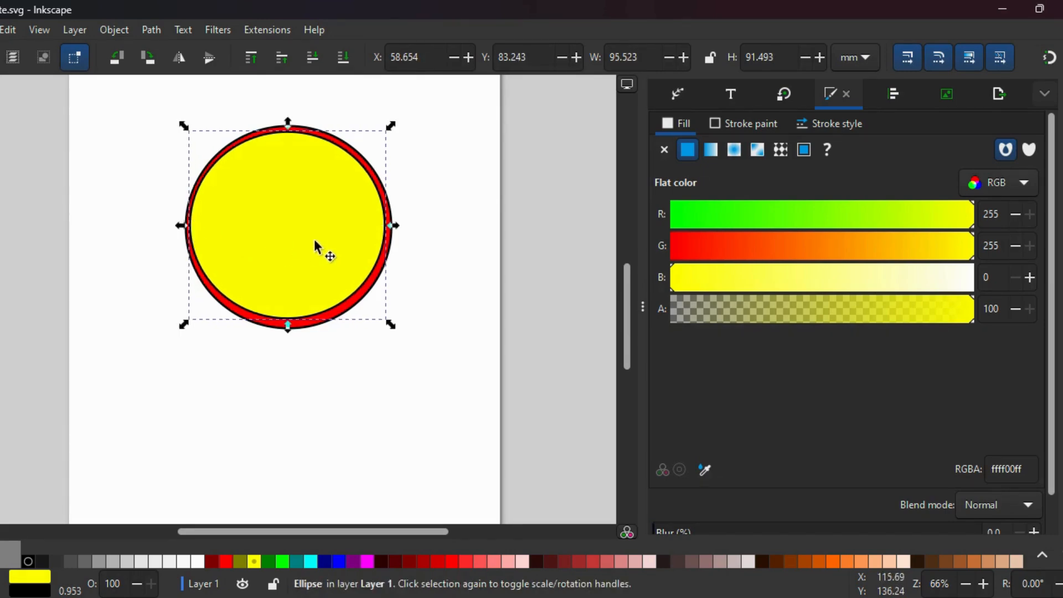
left_click_drag(394, 226, 396, 226)
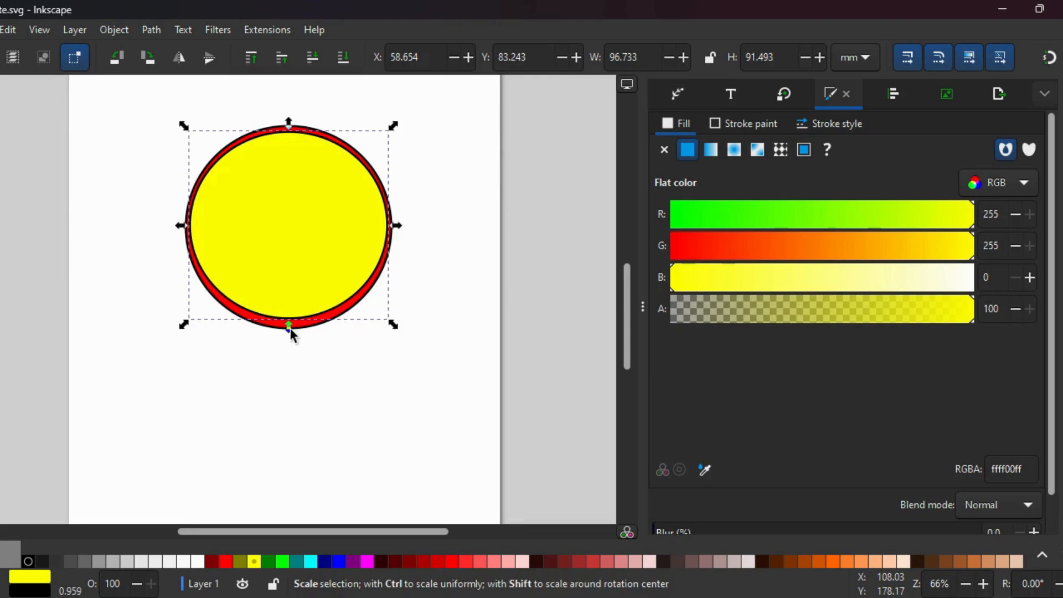
left_click_drag(290, 328, 290, 329)
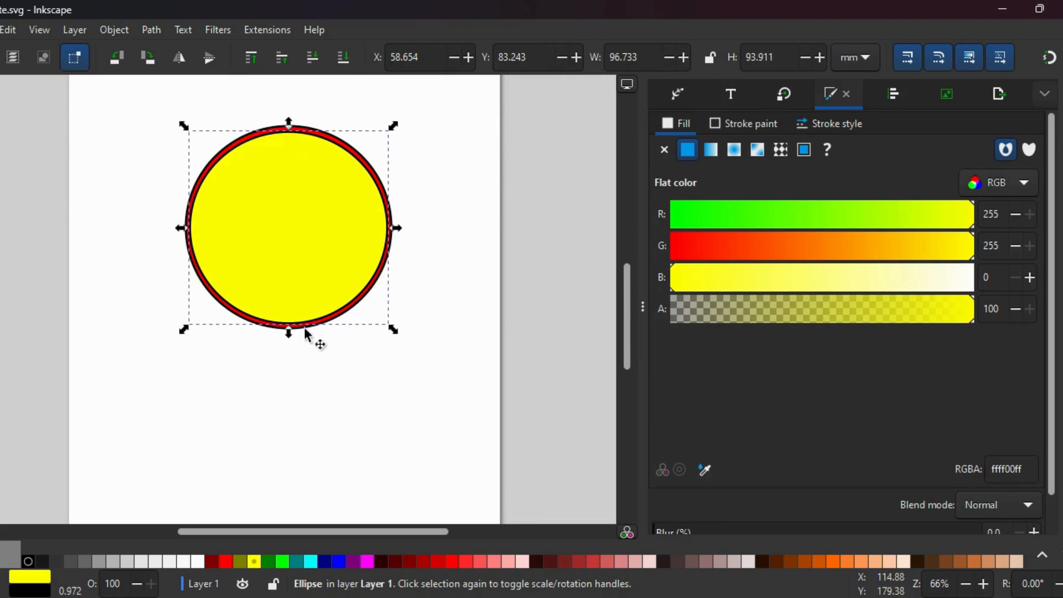
- Subtract the yellow circle from the red one with a path Difference and nudge the resulting ring slightly upward
key("shift")
left_click(298, 336, "shift")
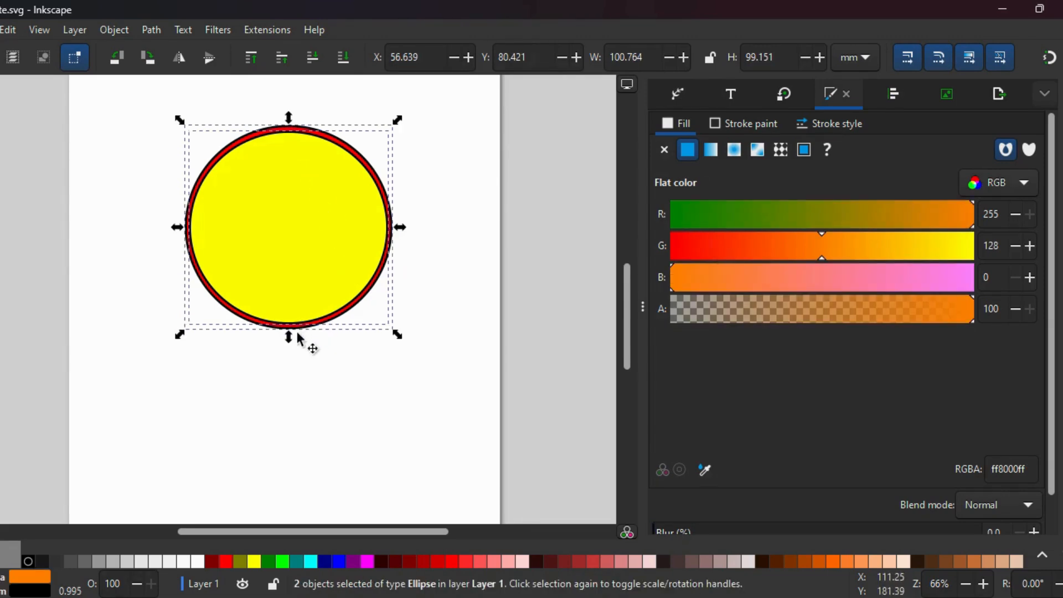
left_click(155, 30)
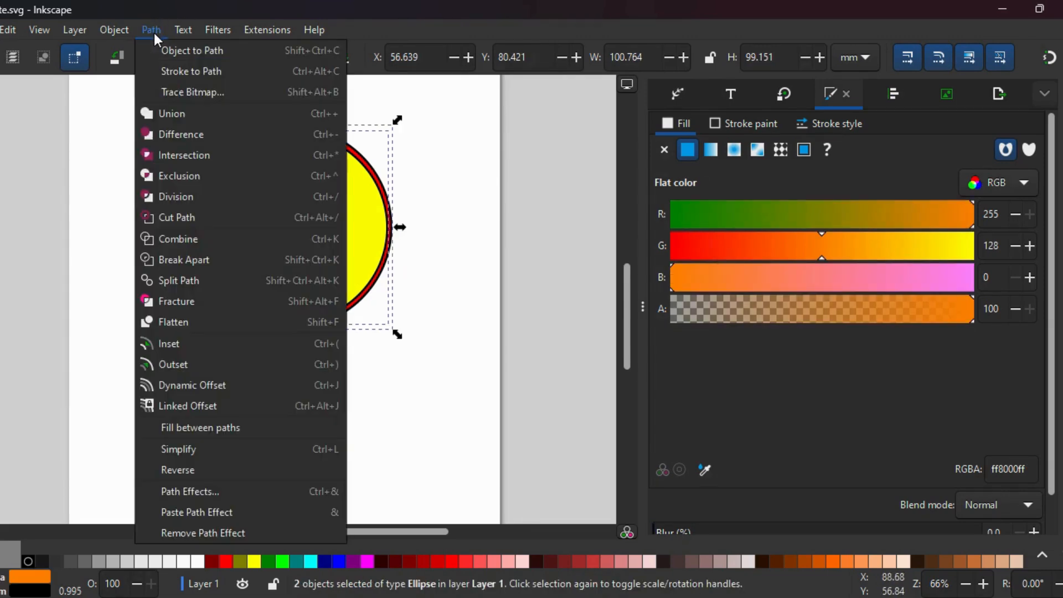
left_click(193, 133)
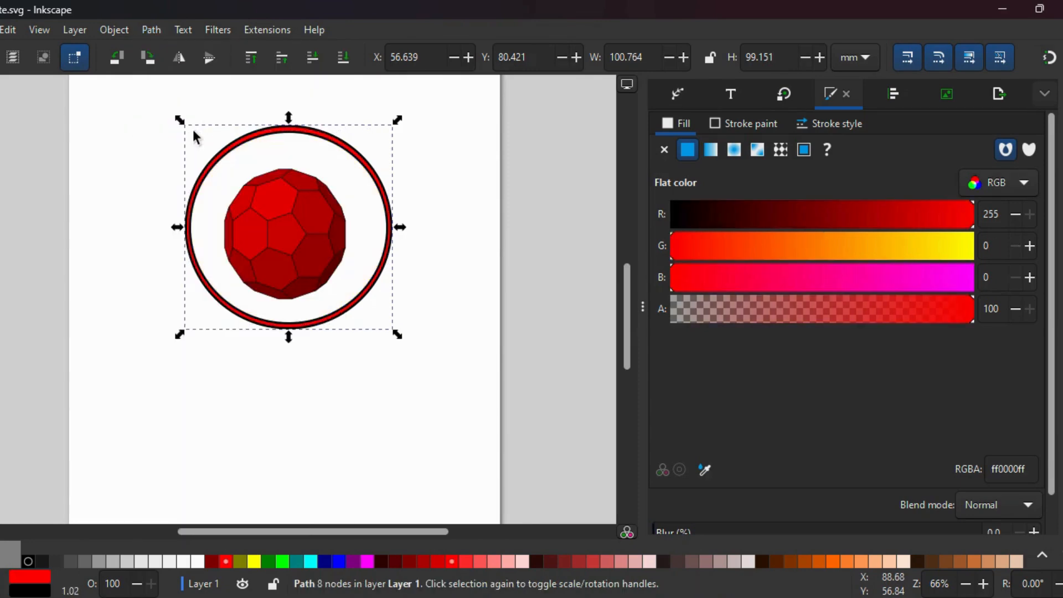
mouse_move(360, 293)
left_mouse_down()
mouse_move(360, 304)
mouse_move(360, 295)
left_mouse_up()
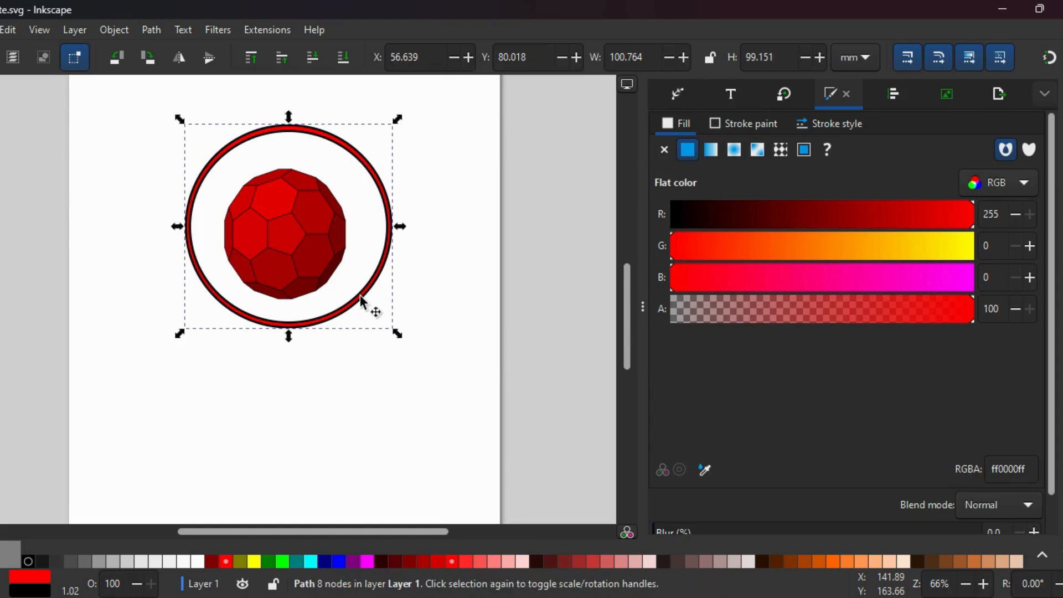
- Move the four inner nodes of the red ring slightly inward to even out and thicken its band
key("n")
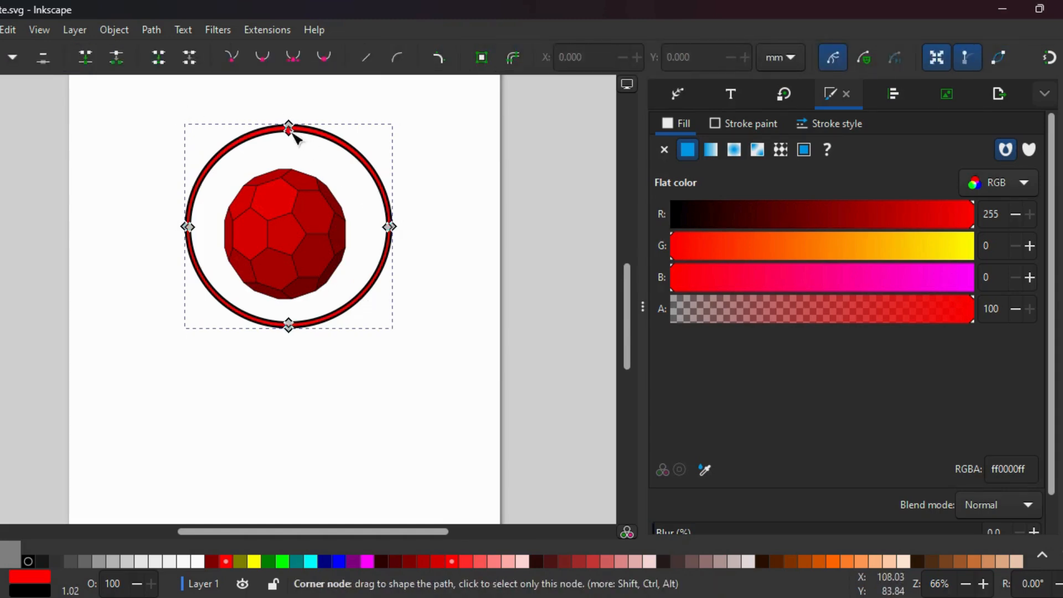
left_click_drag(294, 135, 293, 137)
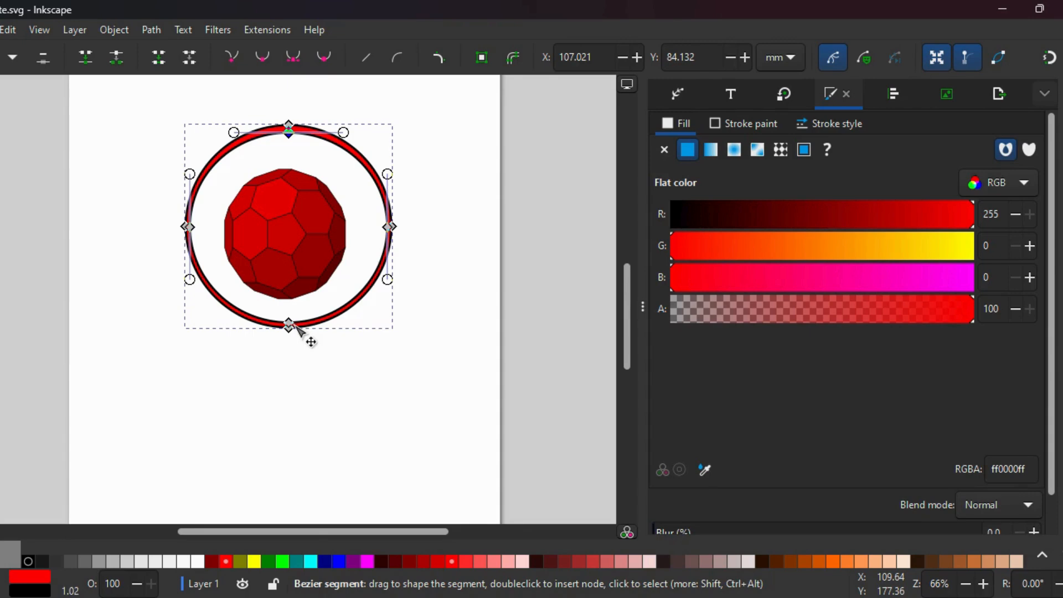
left_click_drag(291, 326, 294, 328)
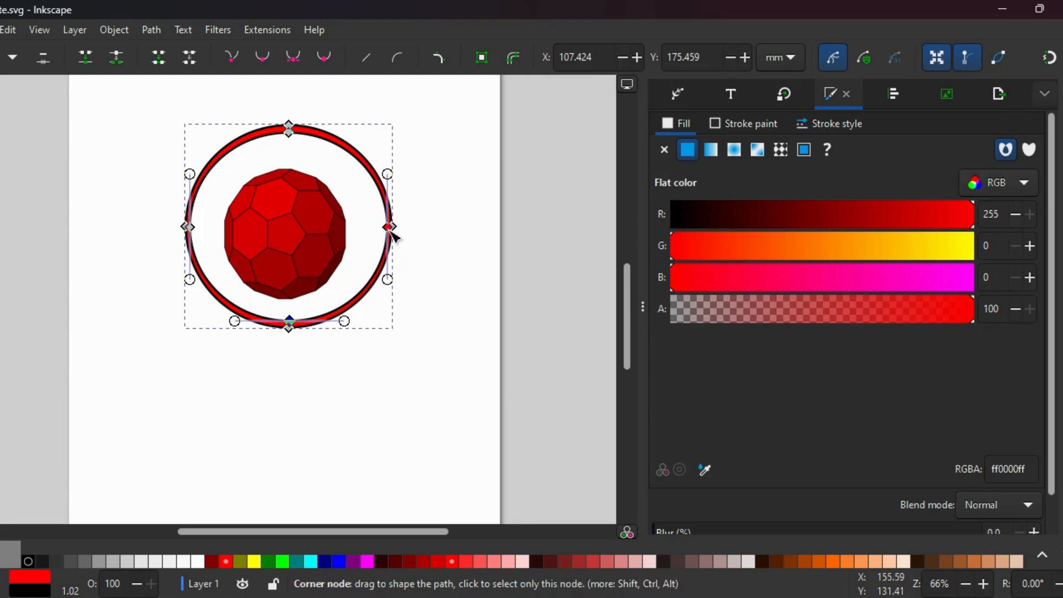
left_click_drag(389, 230, 393, 233)
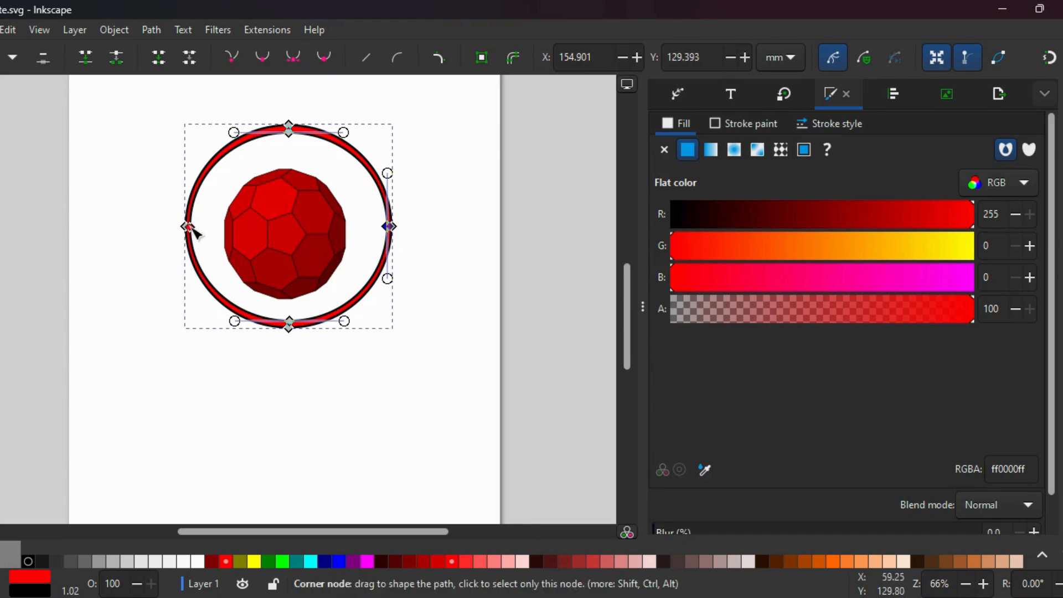
left_click_drag(191, 229, 193, 231)
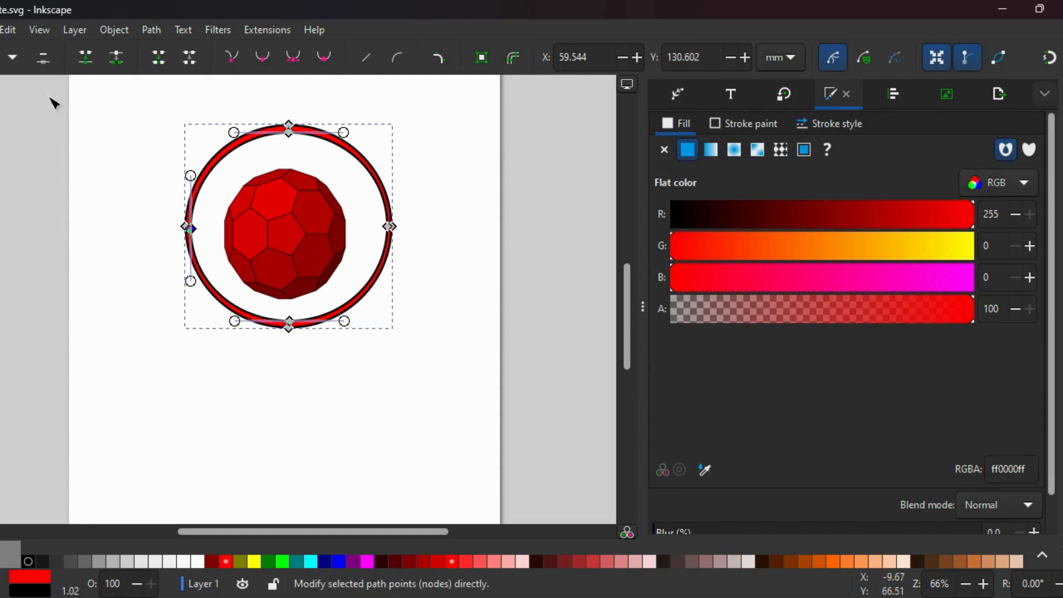
- Scale the red ring down to about 86 × 88 mm around the ball
key("s")
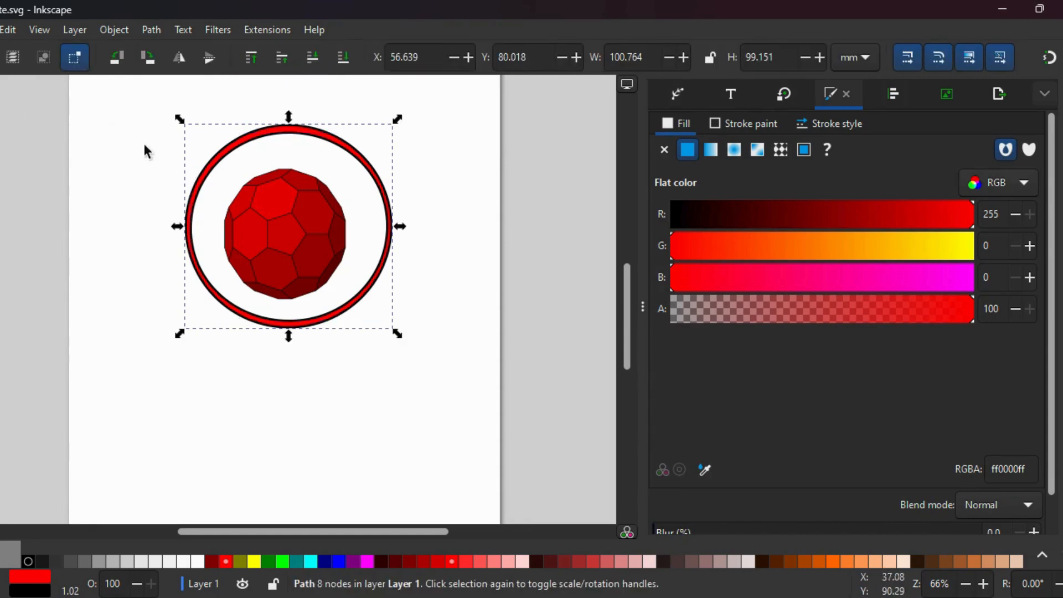
left_click_drag(288, 118, 289, 129)
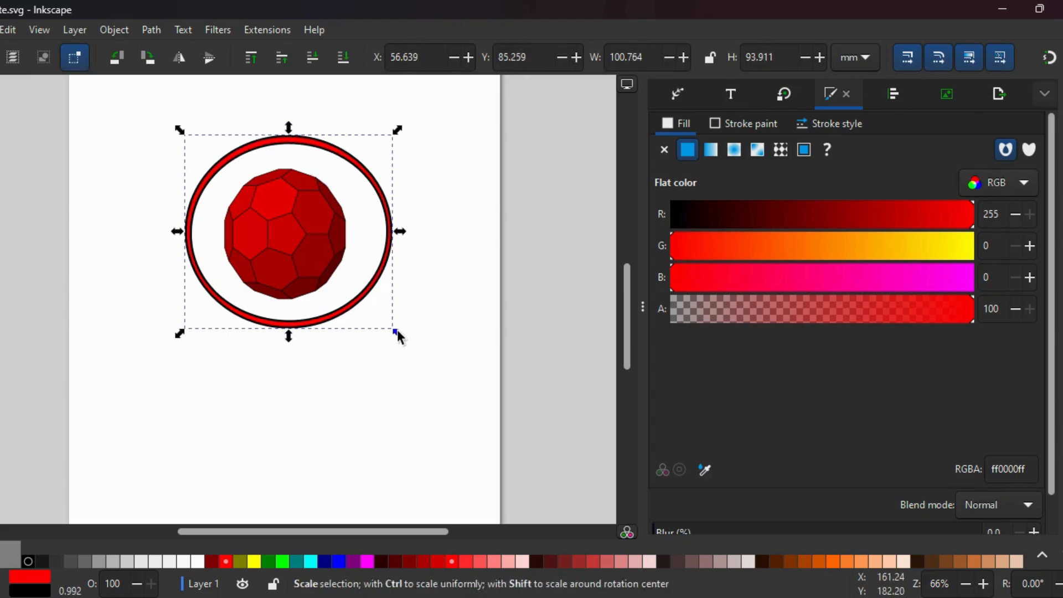
left_click_drag(397, 331, 369, 318)
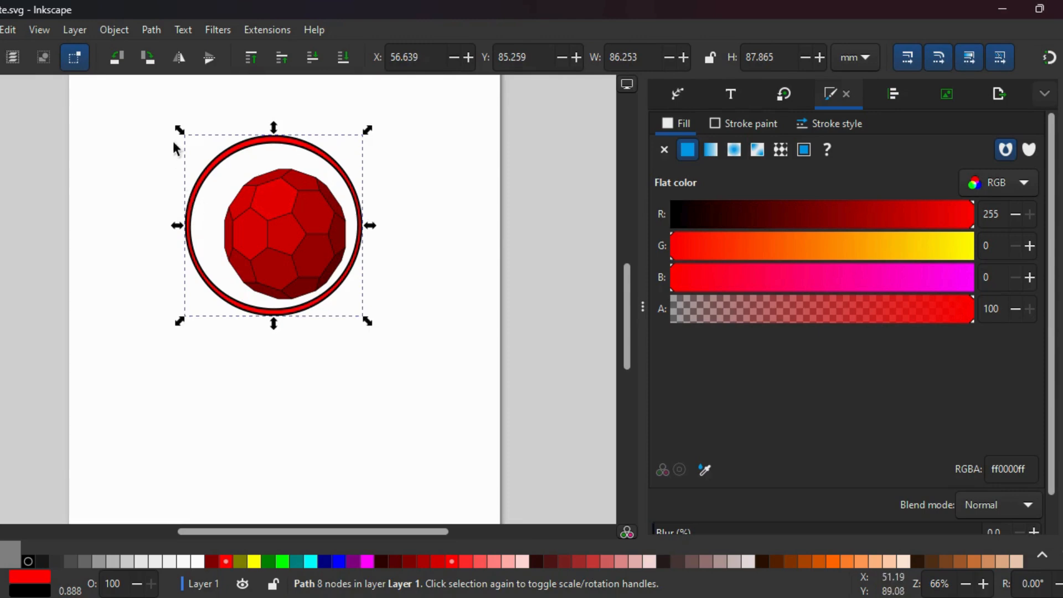
- Scale the red ring down to about 79 × 83 mm and move the ball slightly to the middle of it
left_click_drag(179, 129, 194, 137)
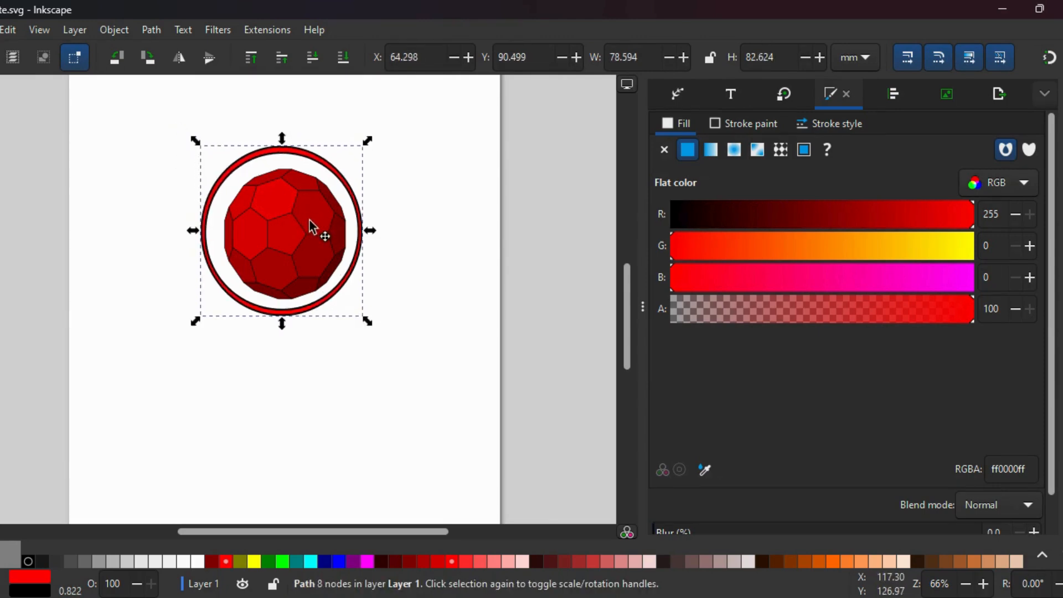
left_click(309, 218)
left_click_drag(352, 304, 353, 302)
left_click_drag(321, 255, 316, 255)
- Duplicate the red ring and enlarge the copy to about 112 × 120 mm as an outer ring around the first
left_click(357, 206)
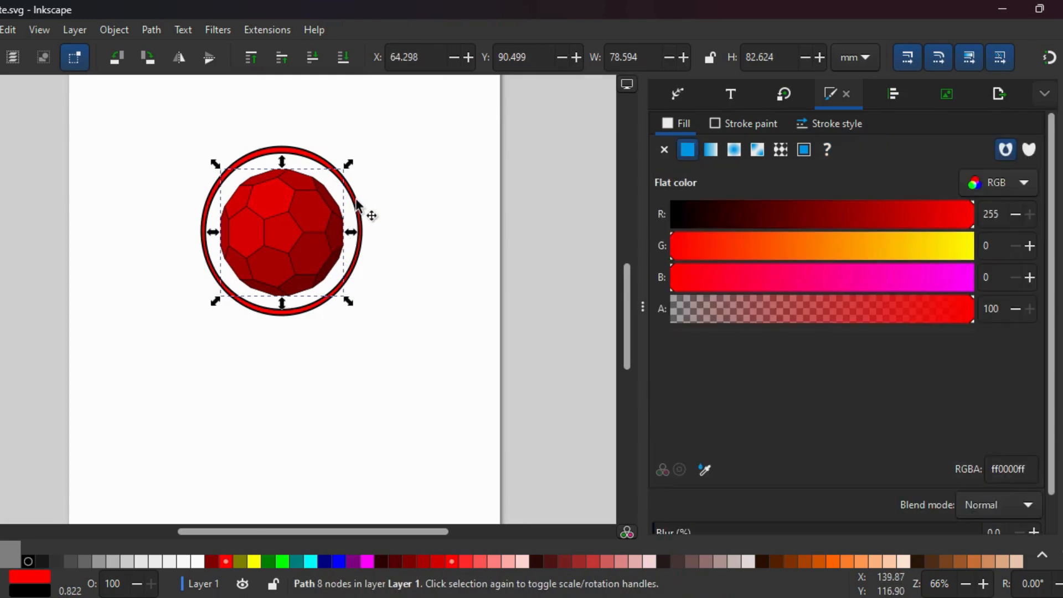
right_click(357, 206)
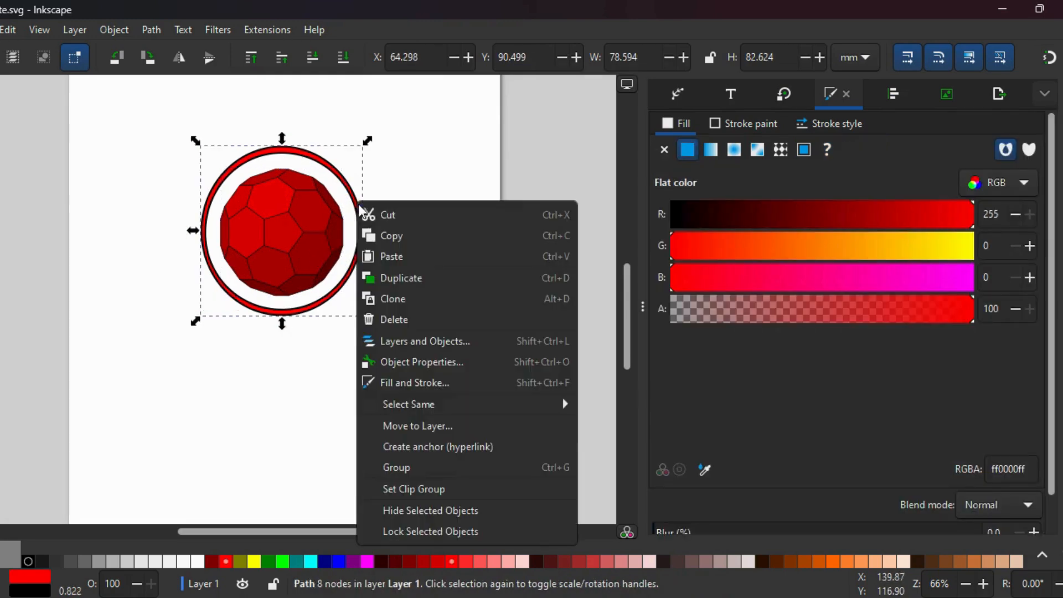
left_click(409, 275)
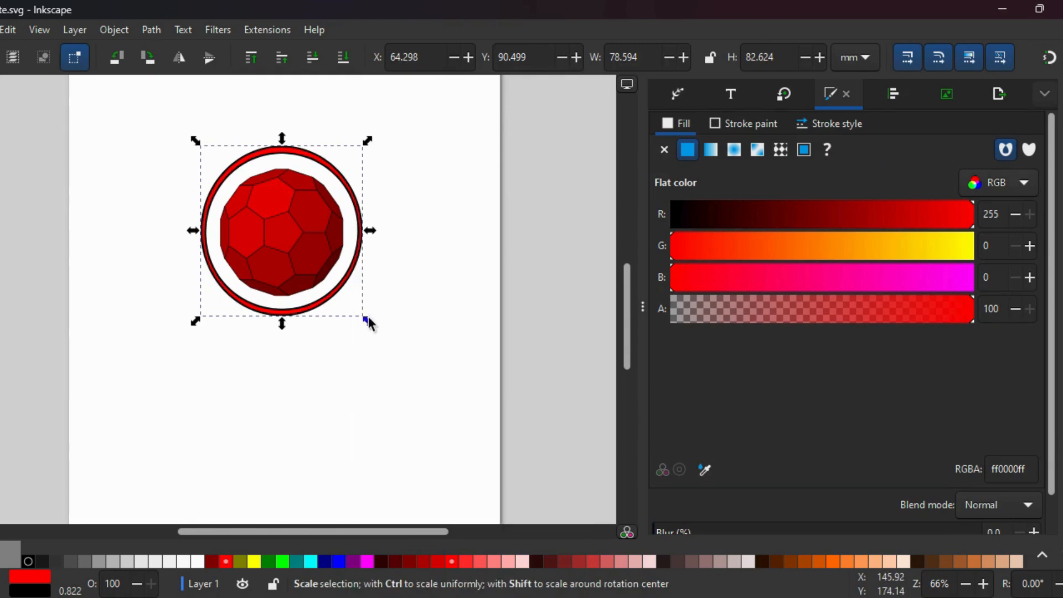
left_click_drag(367, 321, 395, 351)
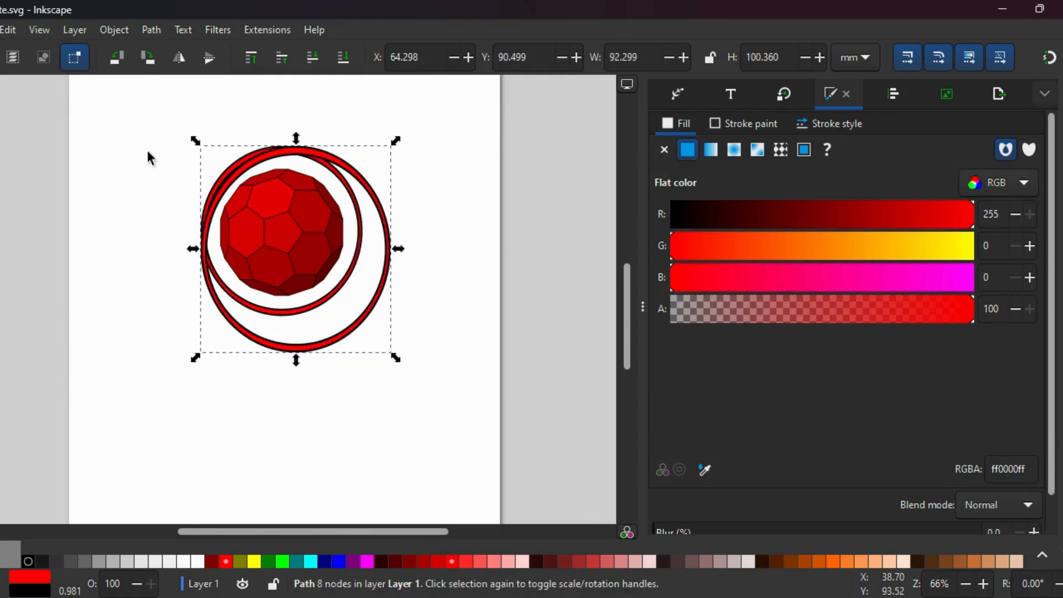
left_click_drag(195, 143, 163, 127)
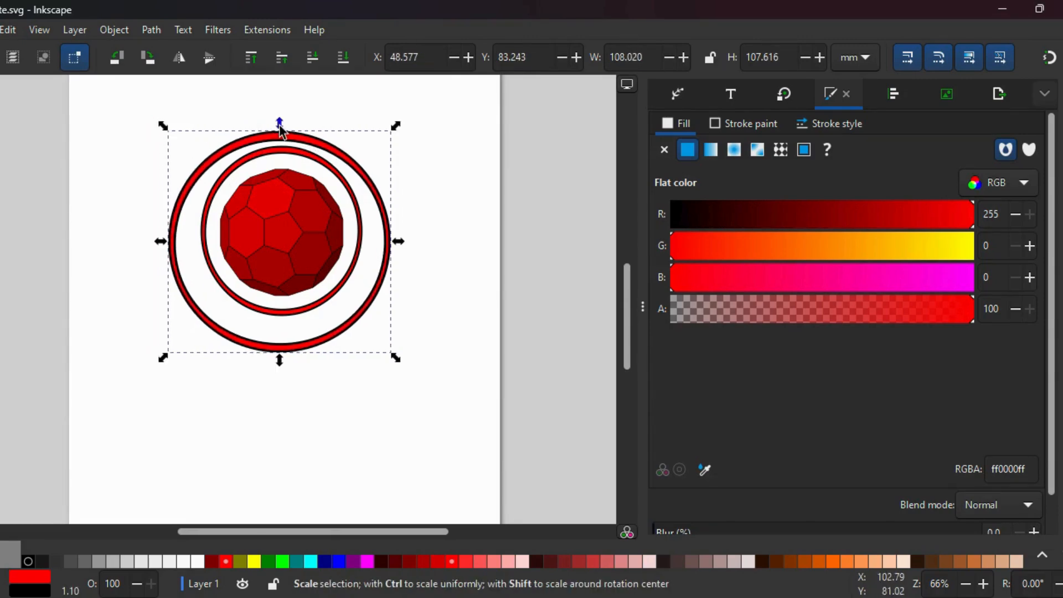
left_click_drag(278, 124, 284, 112)
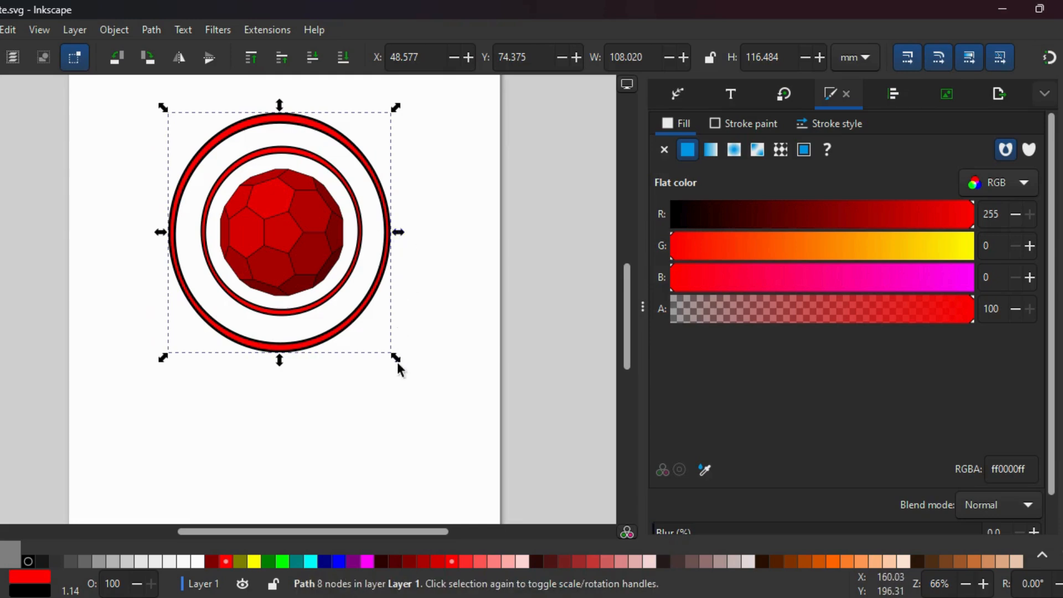
left_click_drag(398, 363, 406, 365)
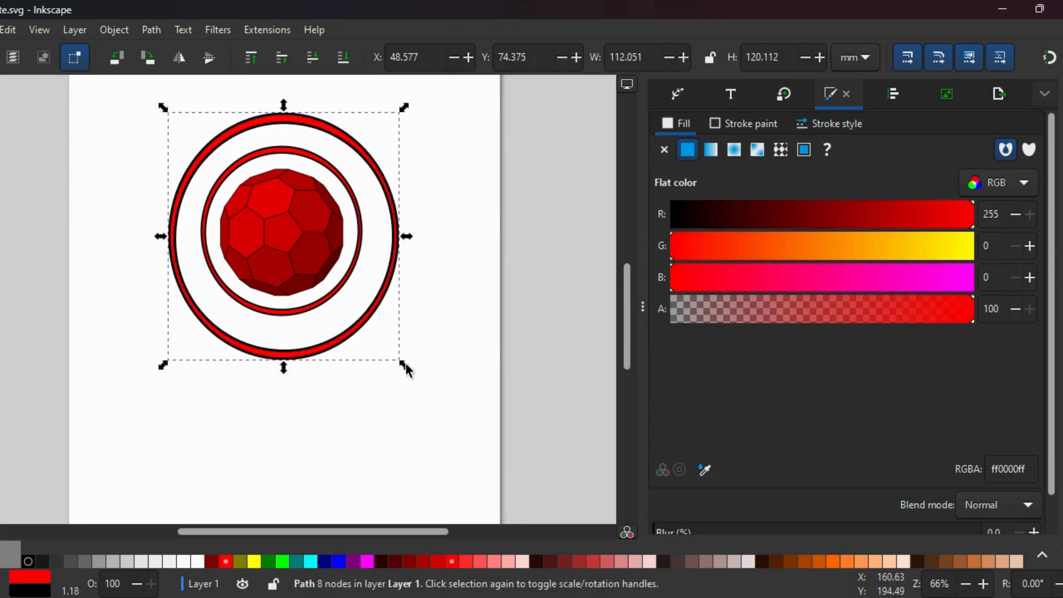
- Fill the ball with flat red (#FF0000) and give the inner ring a blue (#0000FF) fill with an aqua stroke
left_click(302, 252)
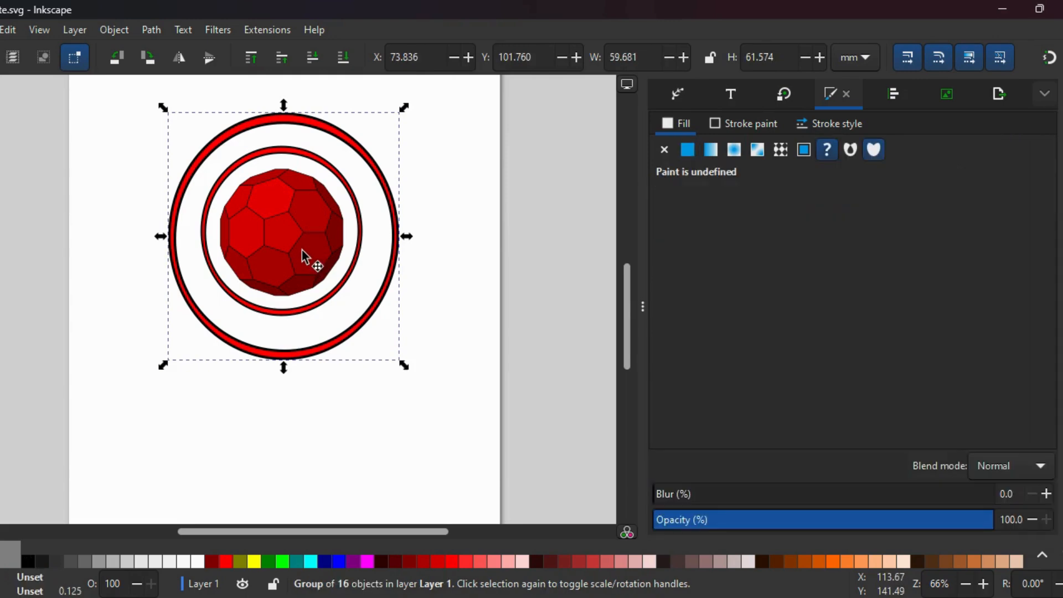
left_click(225, 560)
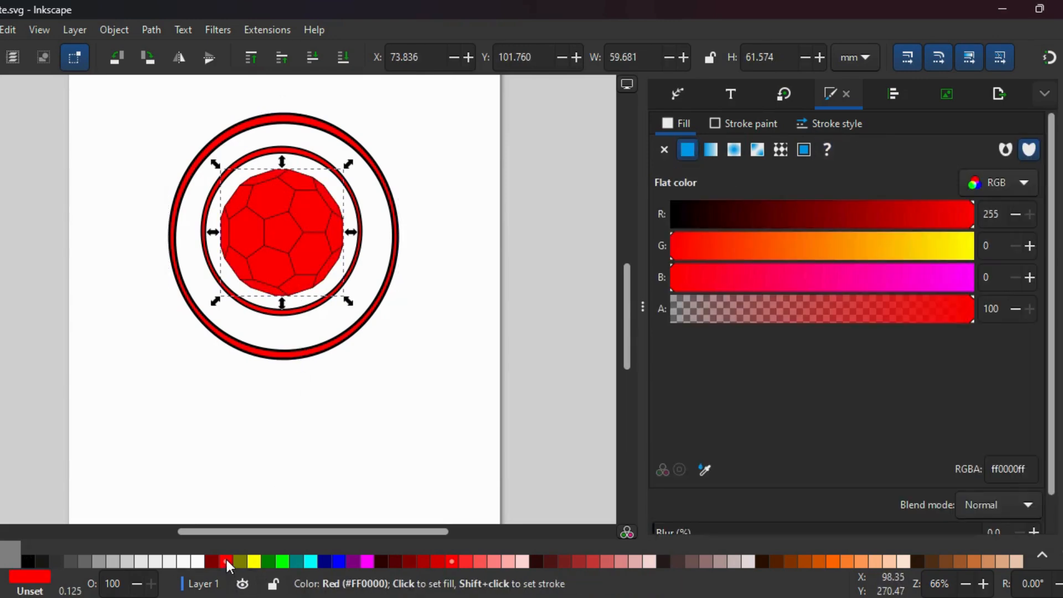
left_click(310, 308)
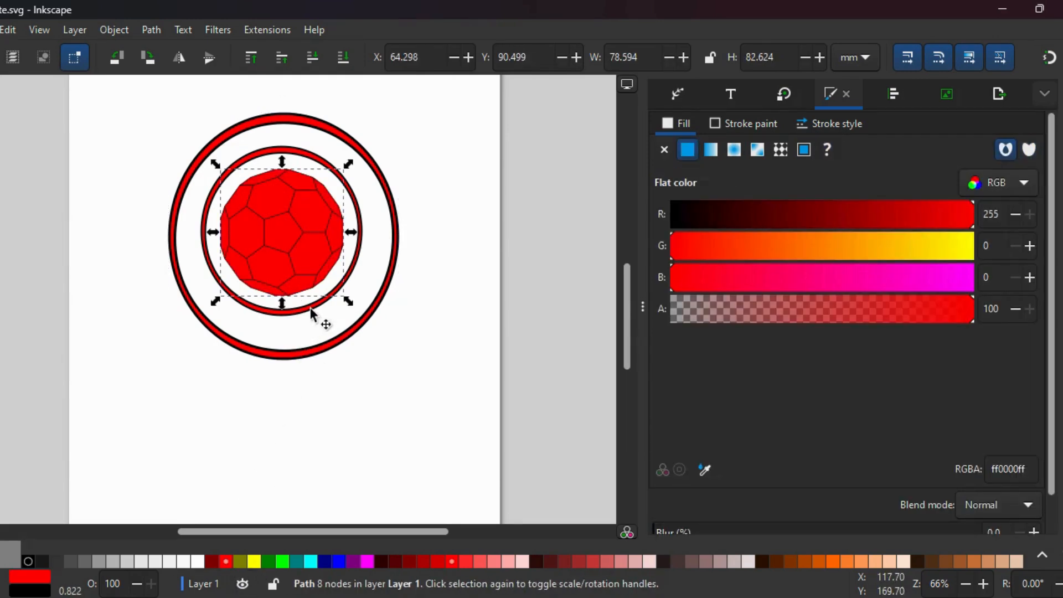
left_click(338, 561)
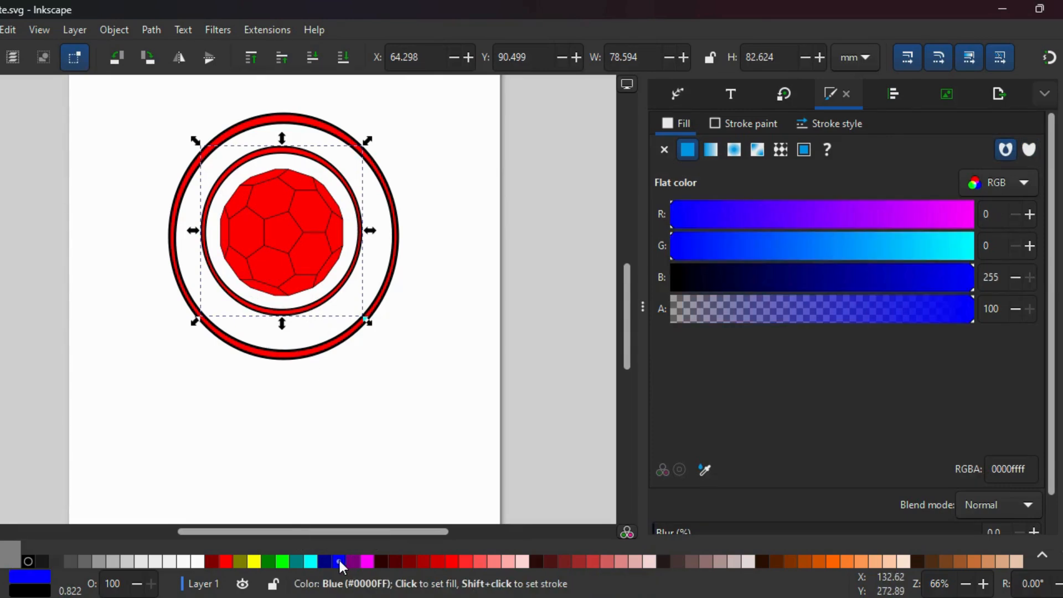
right_click(310, 562)
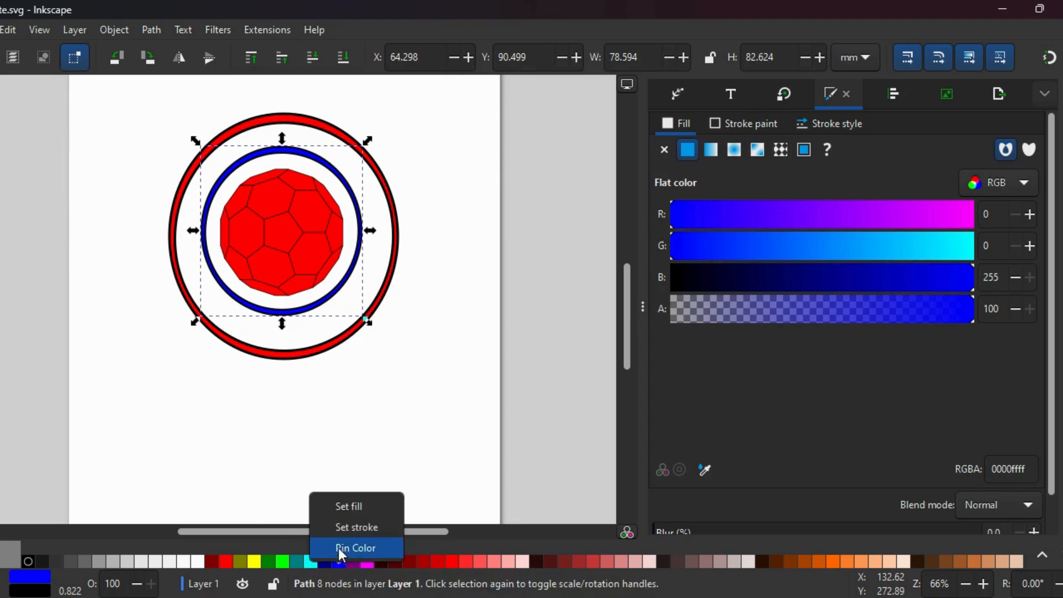
left_click(348, 531)
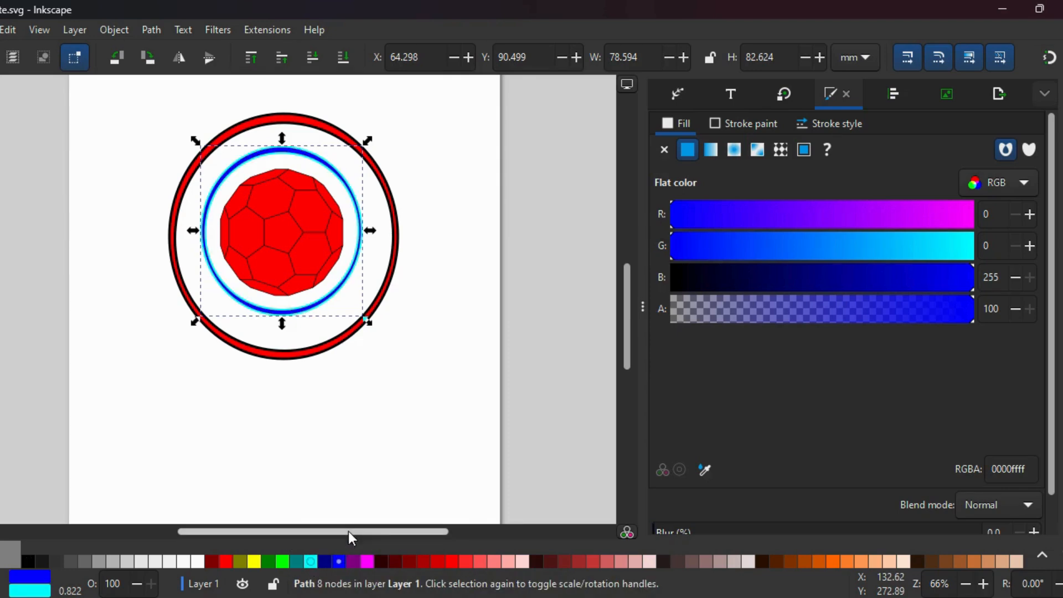
- Give the outer ring a blue (#0000FF) fill and an aqua (#00FFFF) stroke
left_click(324, 349)
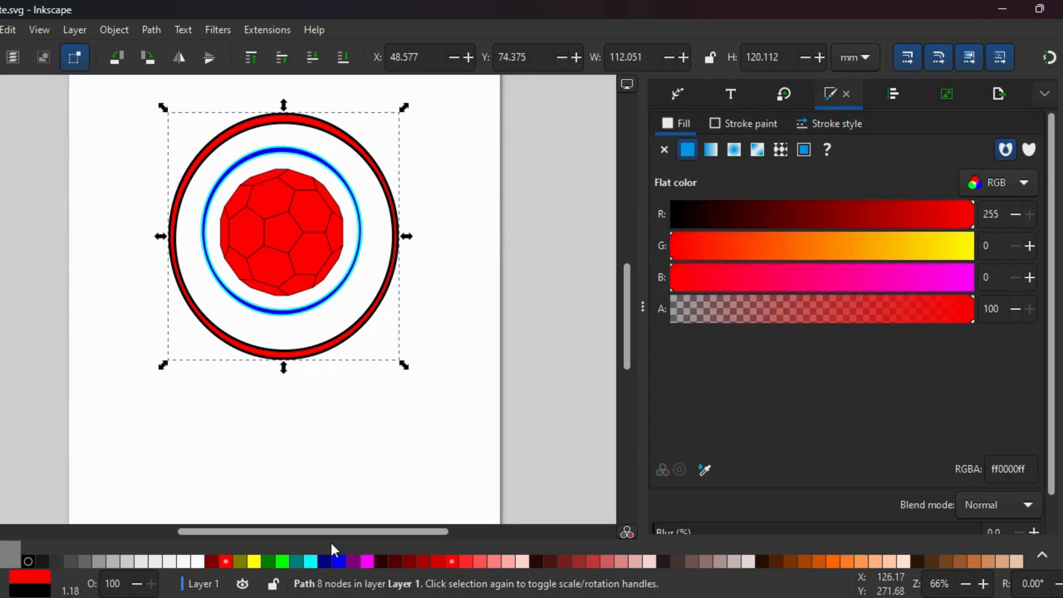
left_click(338, 561)
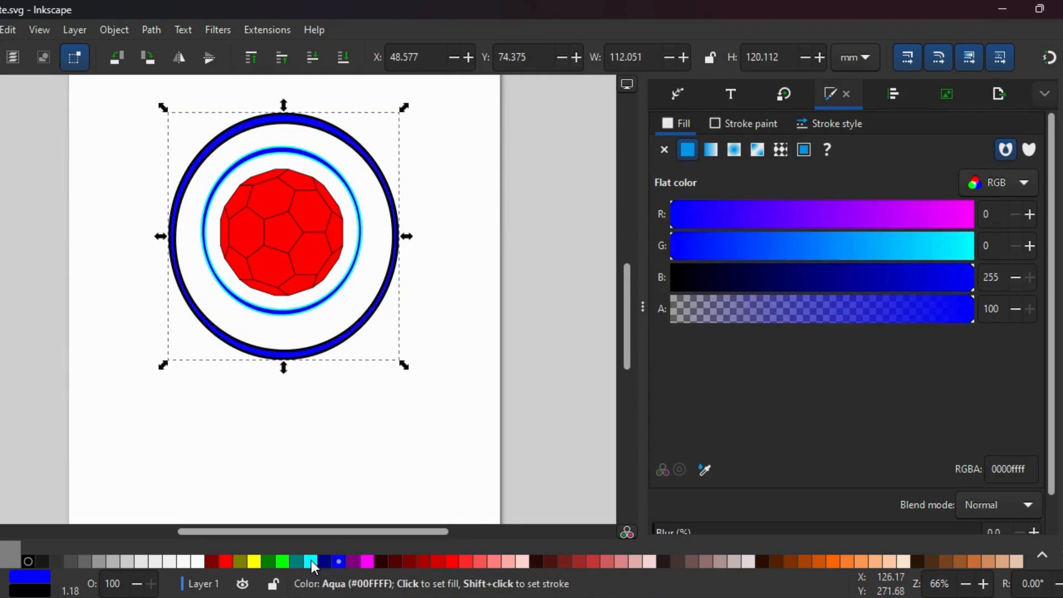
right_click(311, 561)
left_click(344, 528)
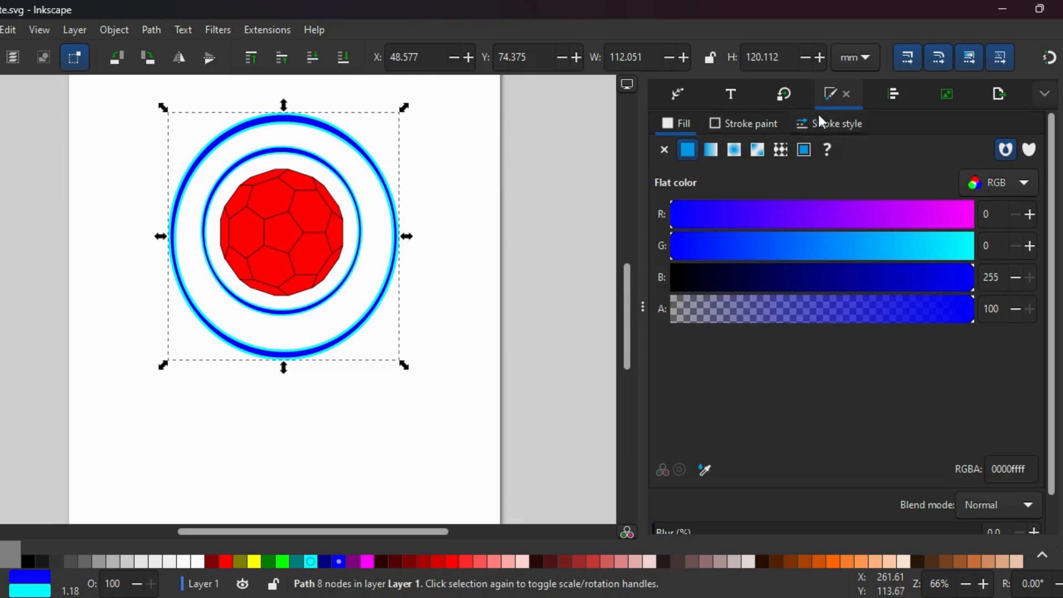
- Reduce the outer ring's stroke width to 0.683 mm
left_click(767, 124)
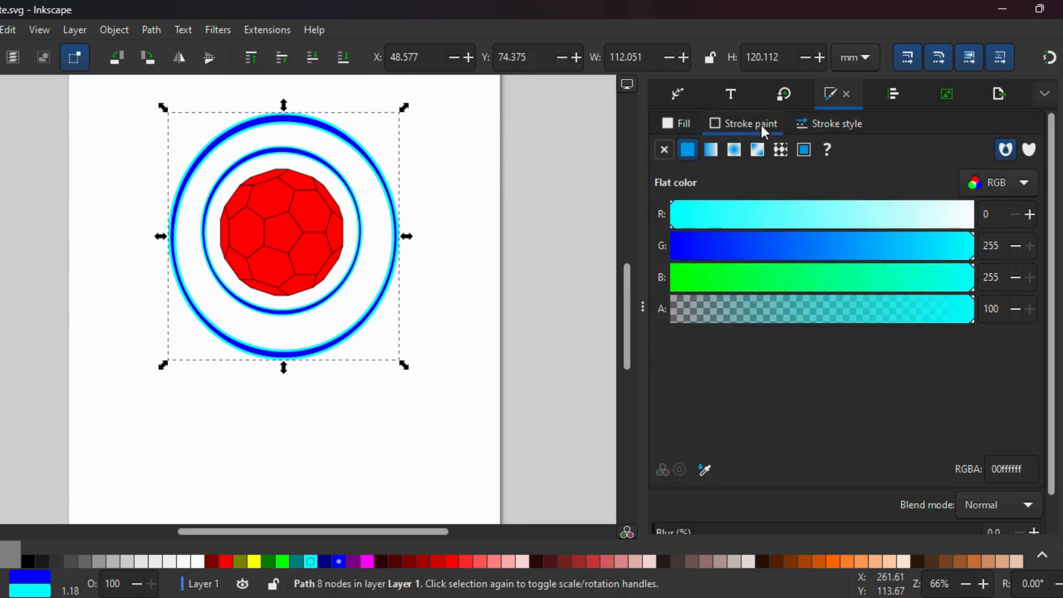
left_click(812, 121)
left_click(747, 150)
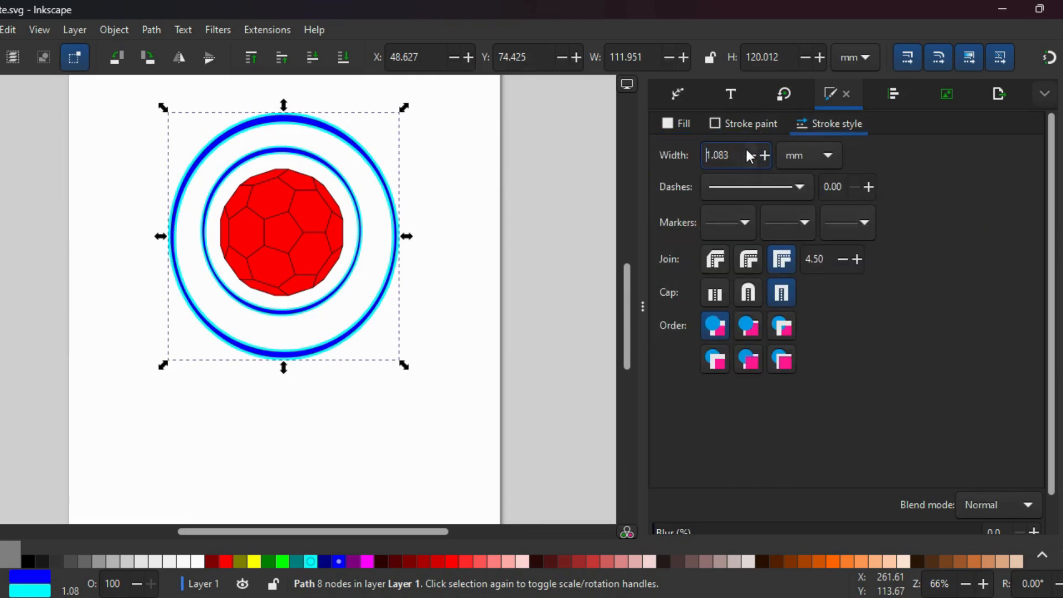
left_click(747, 150)
left_click(747, 150)
left_click(747, 151)
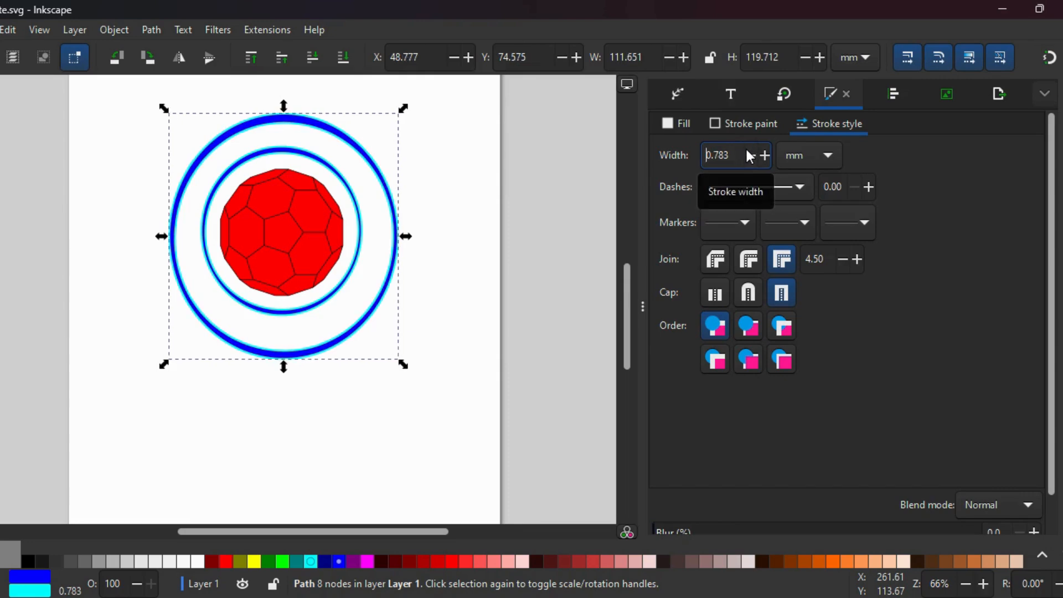
left_click(747, 151)
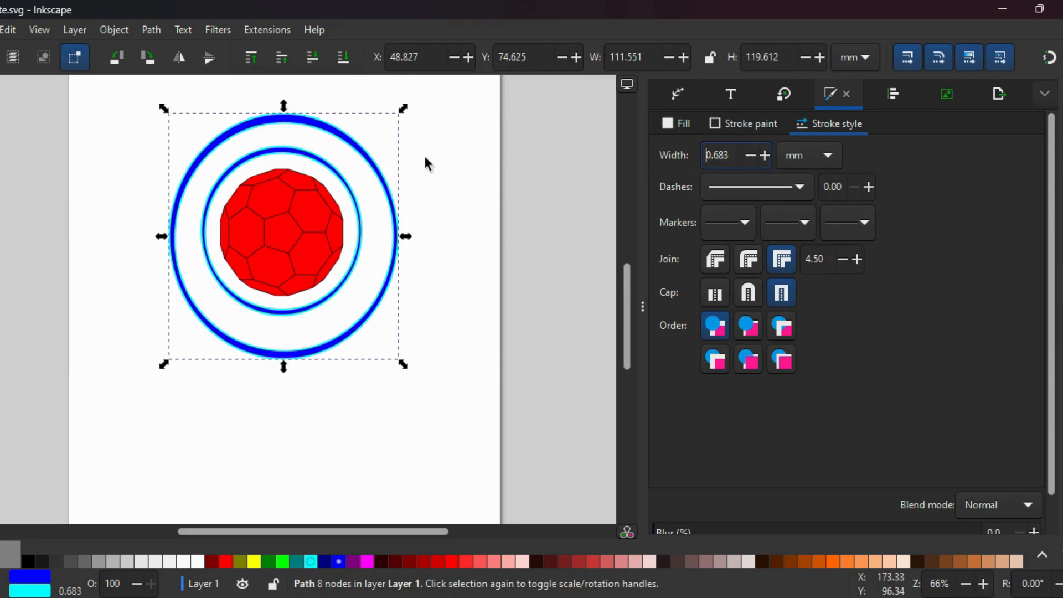
- Reduce the inner ring's stroke width to 0.422 mm and deselect it
left_click(340, 178)
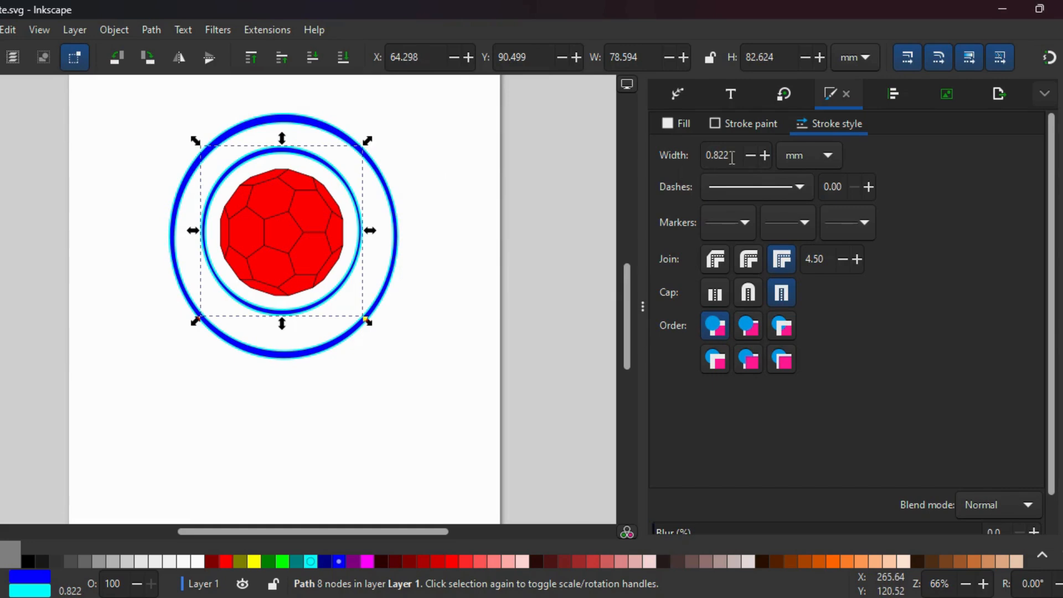
left_click(751, 155)
left_click(751, 155)
left_click(751, 155)
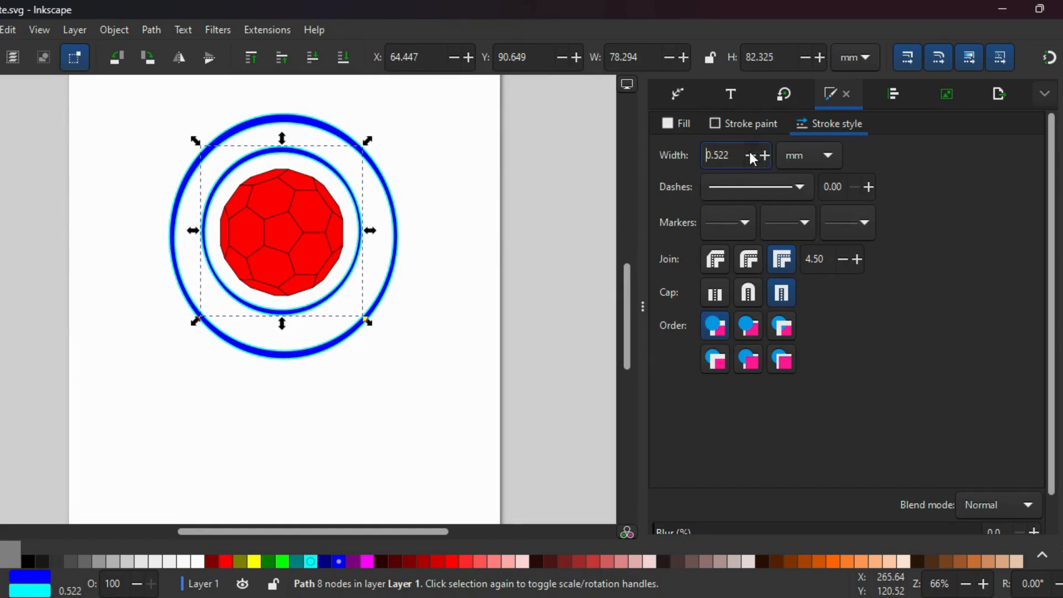
left_click(751, 155)
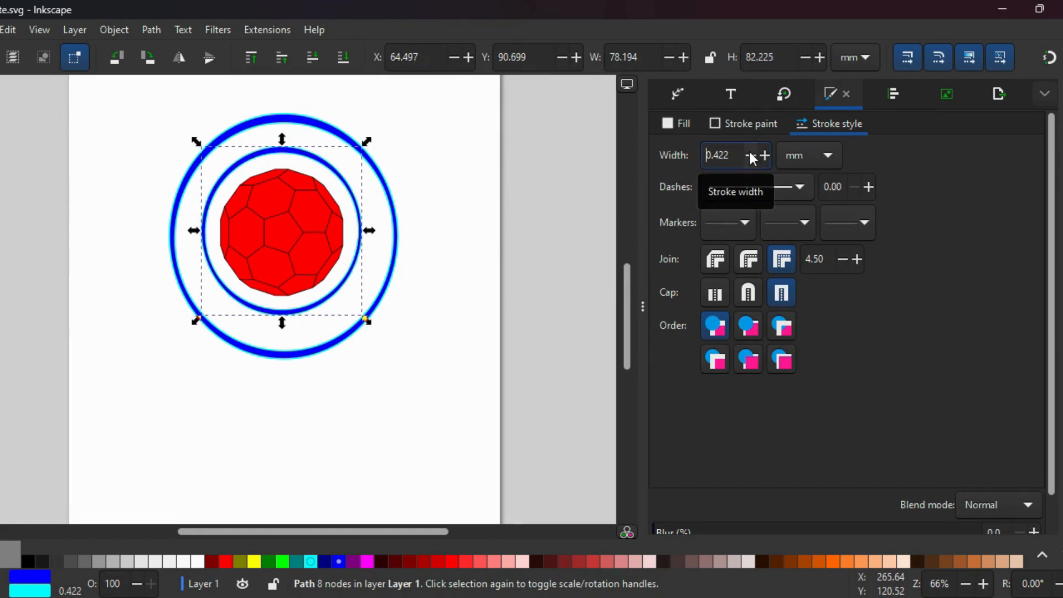
left_click(461, 209)
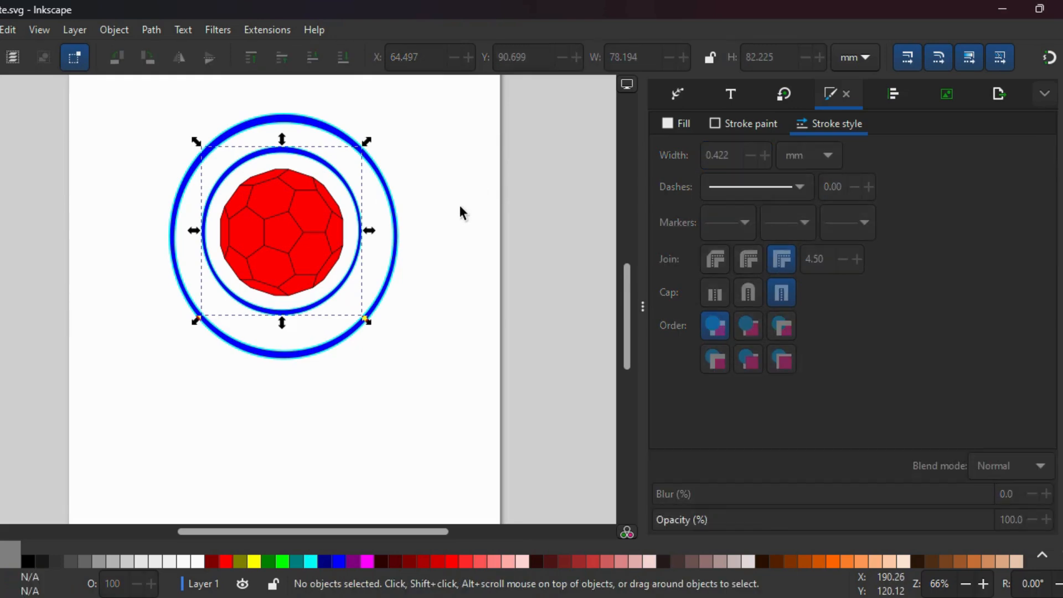
- Center the outer ring horizontally and vertically on the inner ring, aligning relative to the last selected object
left_click(322, 349)
left_click_drag(322, 344, 319, 342)
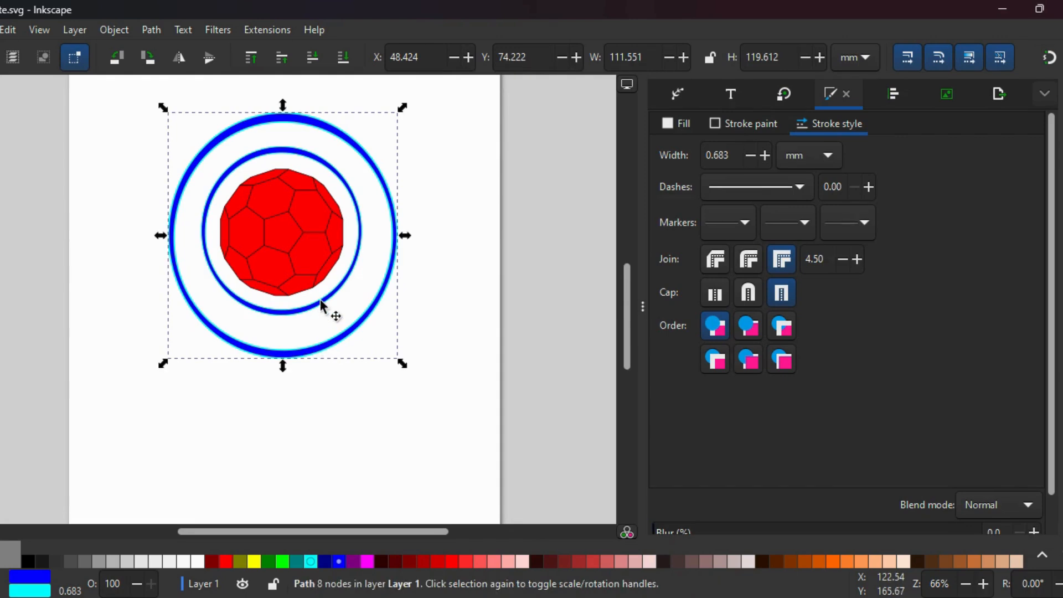
left_click(326, 303, "shift")
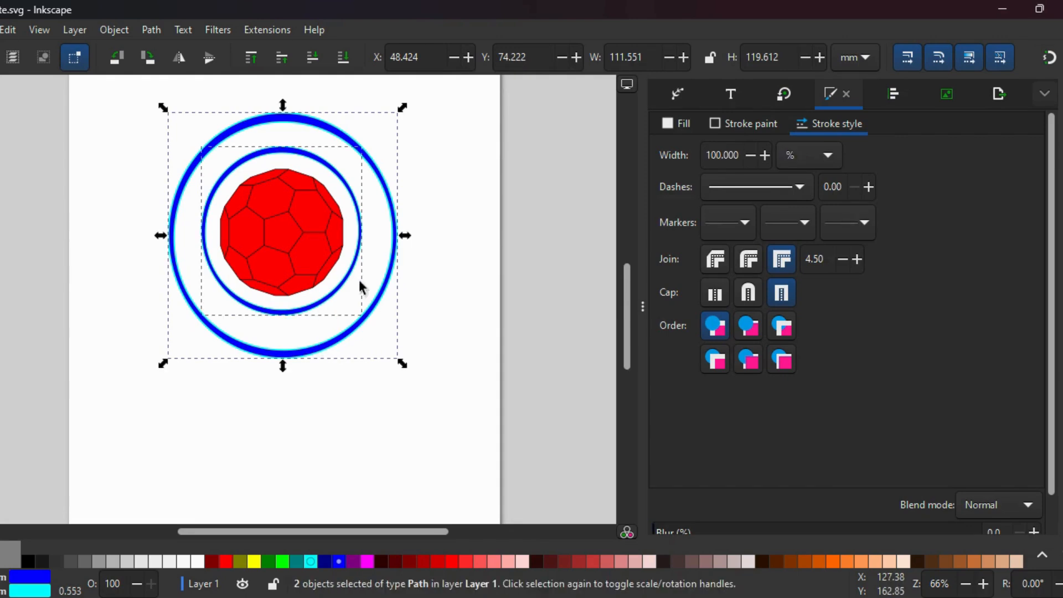
left_click(902, 92)
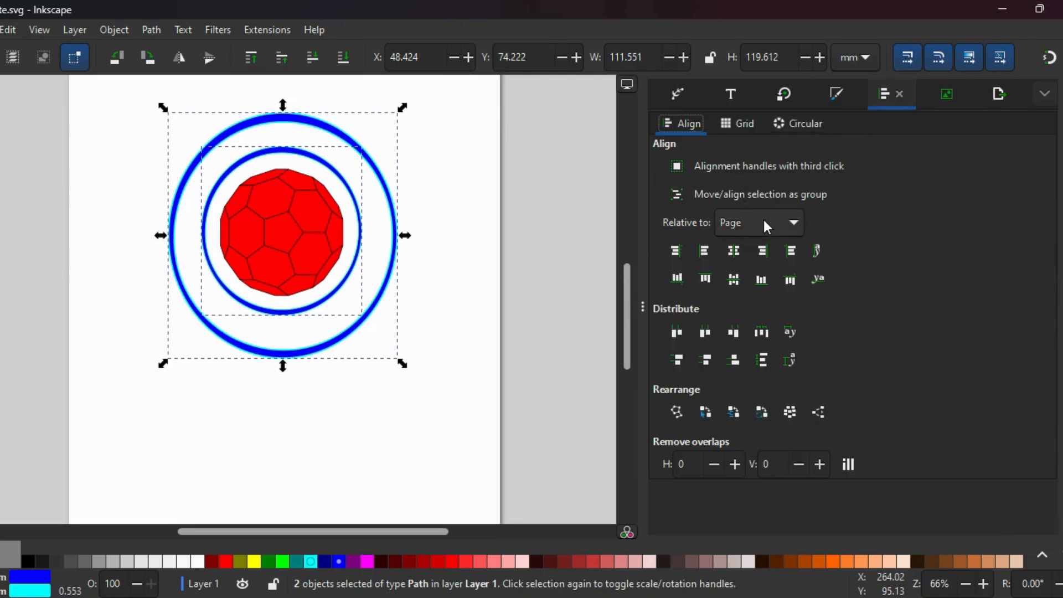
left_click(796, 217)
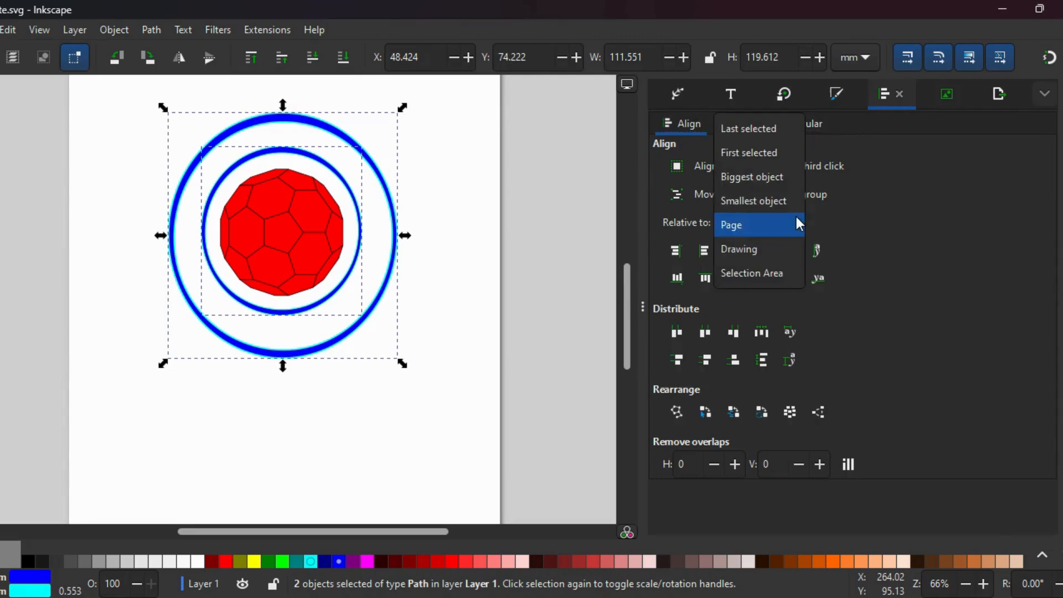
left_click(770, 136)
left_click(730, 253)
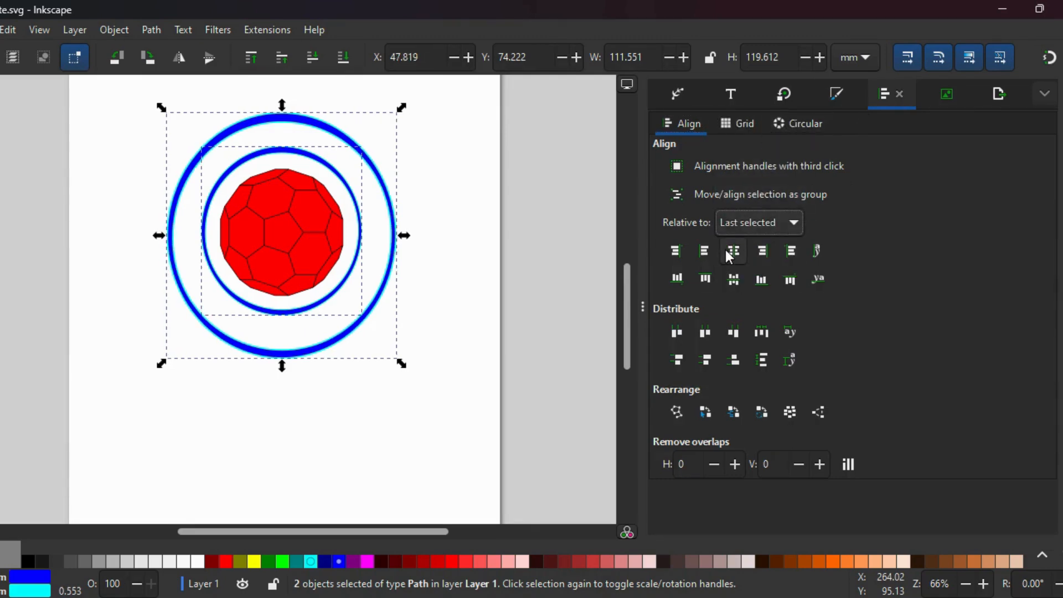
left_click(732, 272)
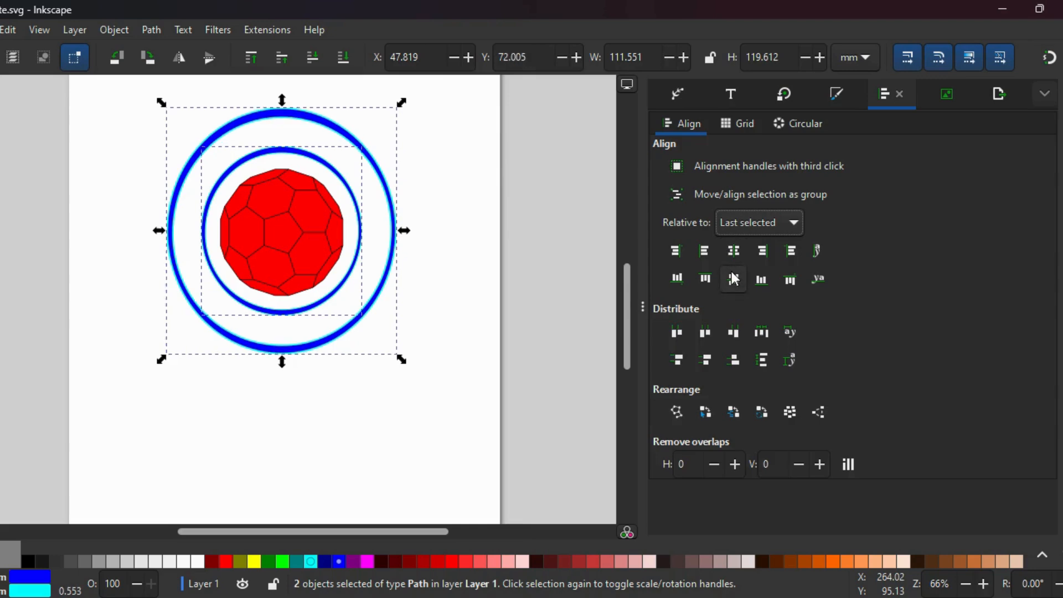
left_click(464, 207)
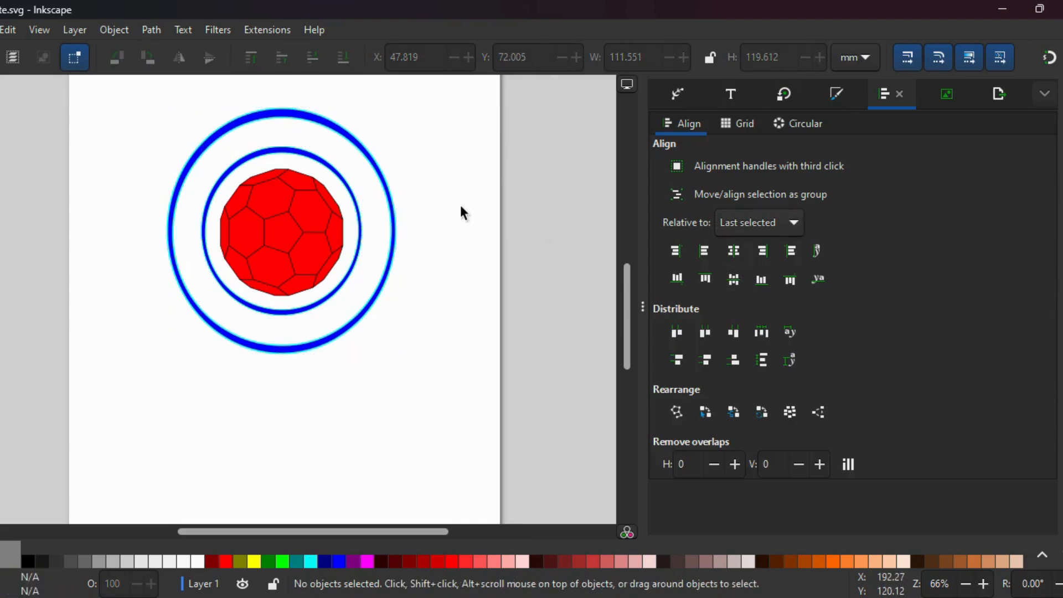
- Center the red ball horizontally and vertically on the inner ring, then deselect everything
left_click(326, 228)
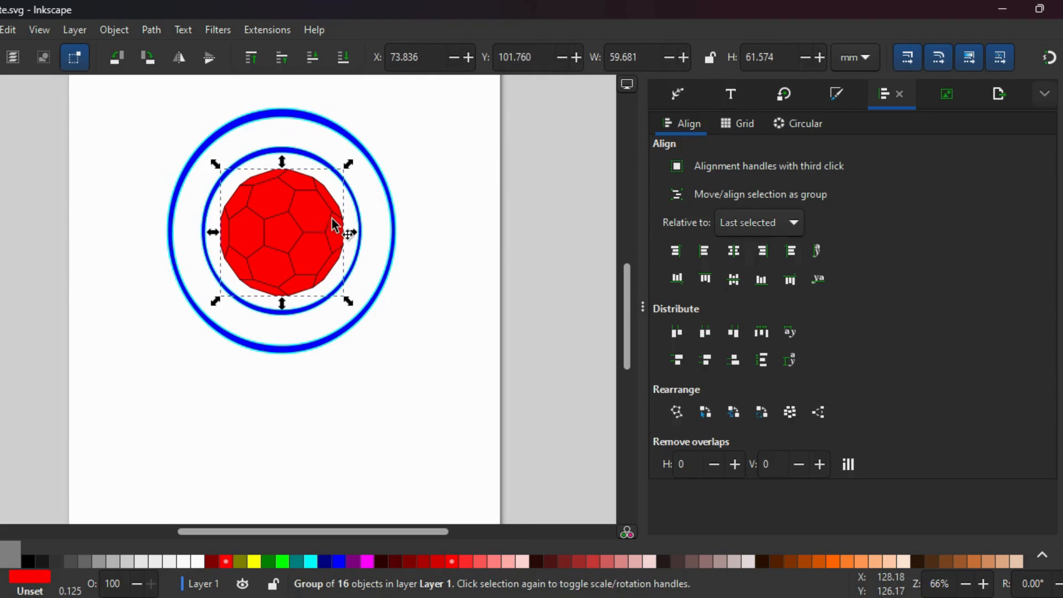
key("shift")
left_click(355, 215, "shift")
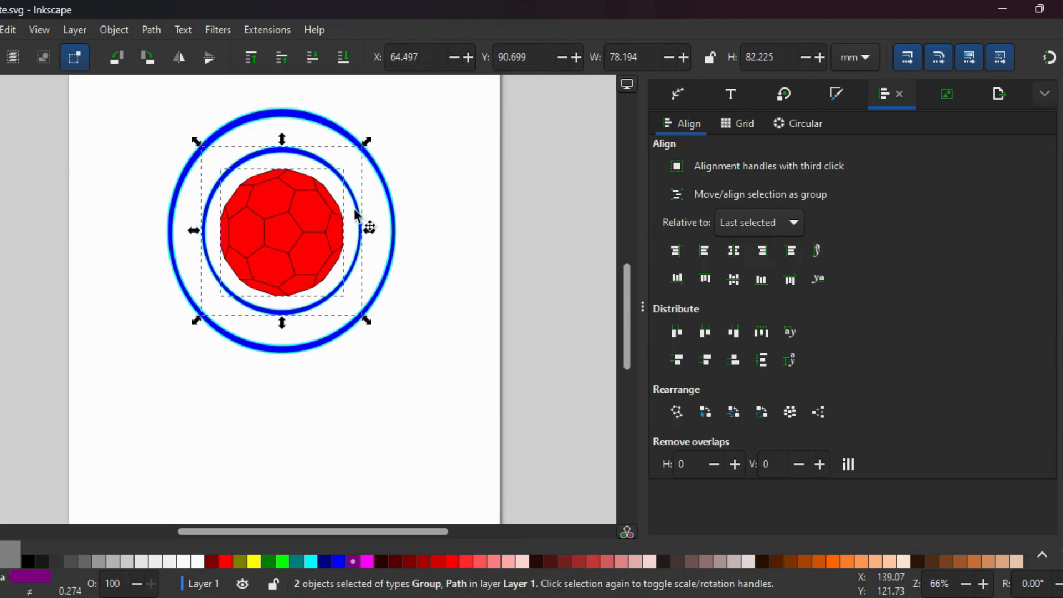
left_click(734, 253)
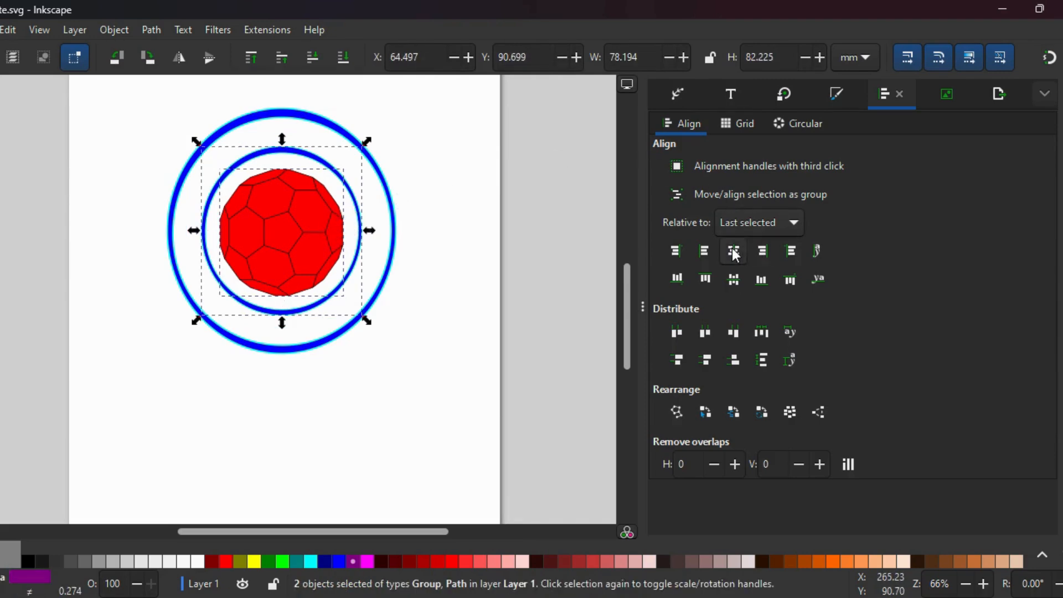
left_click(735, 283)
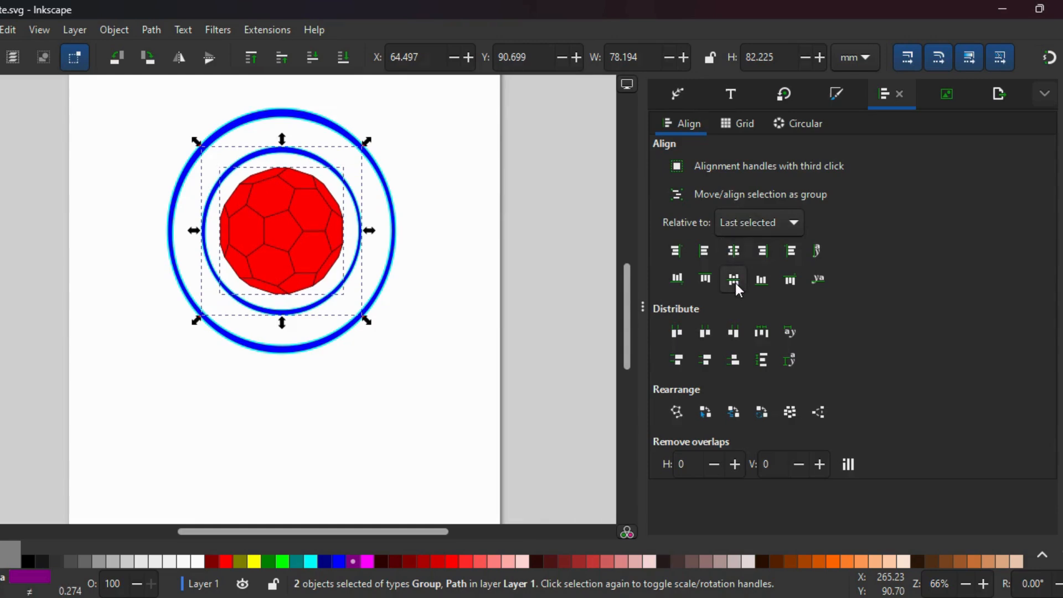
left_click(422, 194)
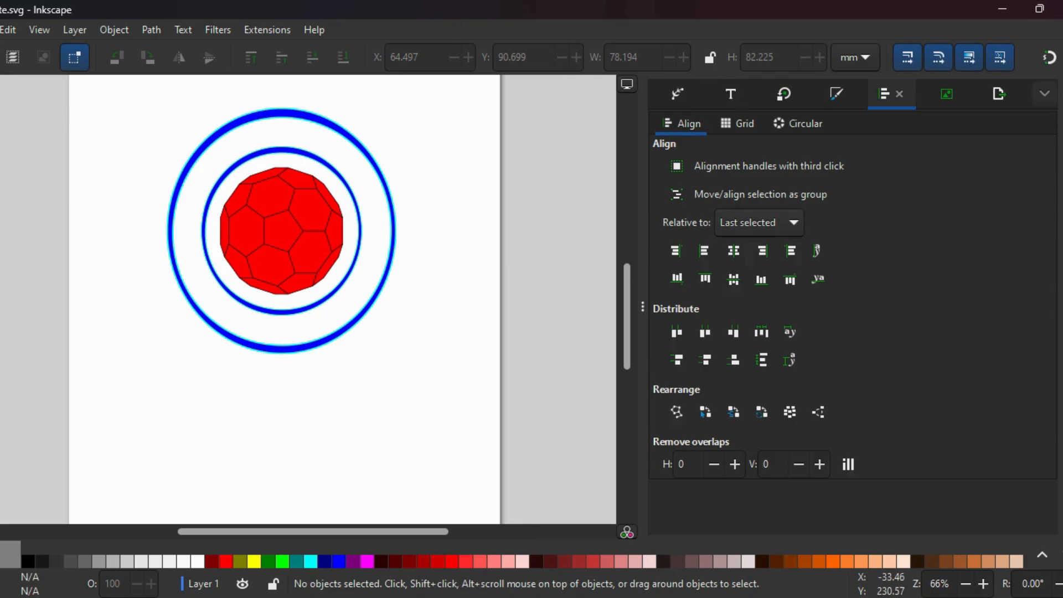
- Add the text "ELITE" below the rings and give it a black fill and black stroke
key("t")
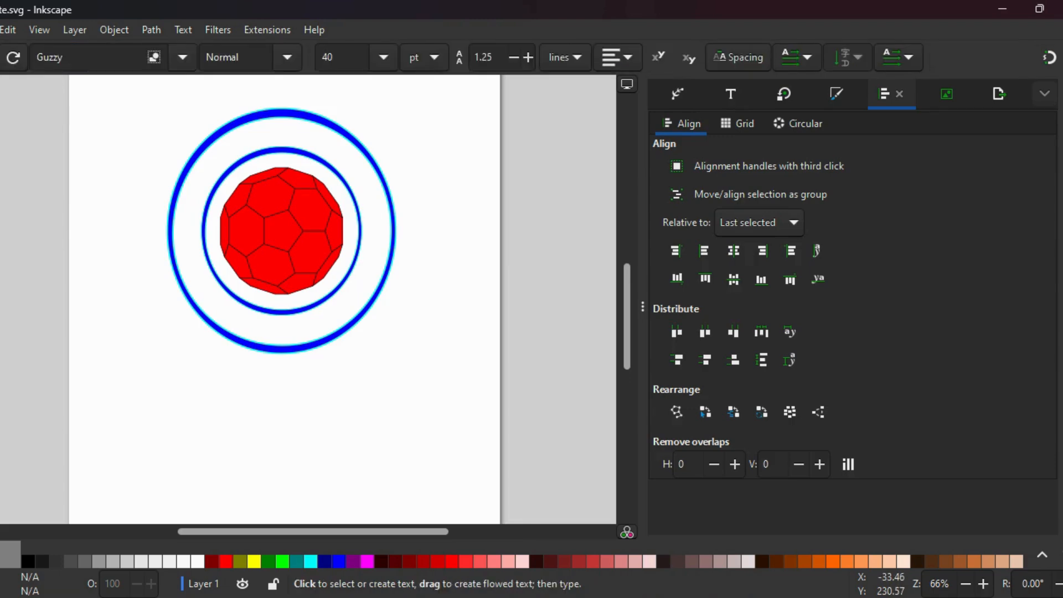
left_click(167, 382)
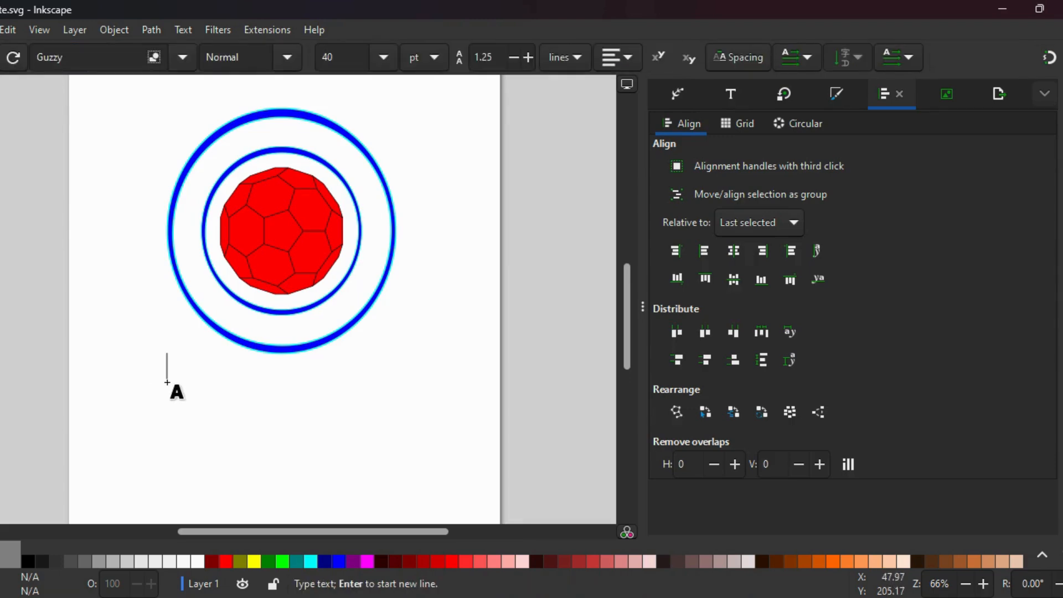
type("ELITE")
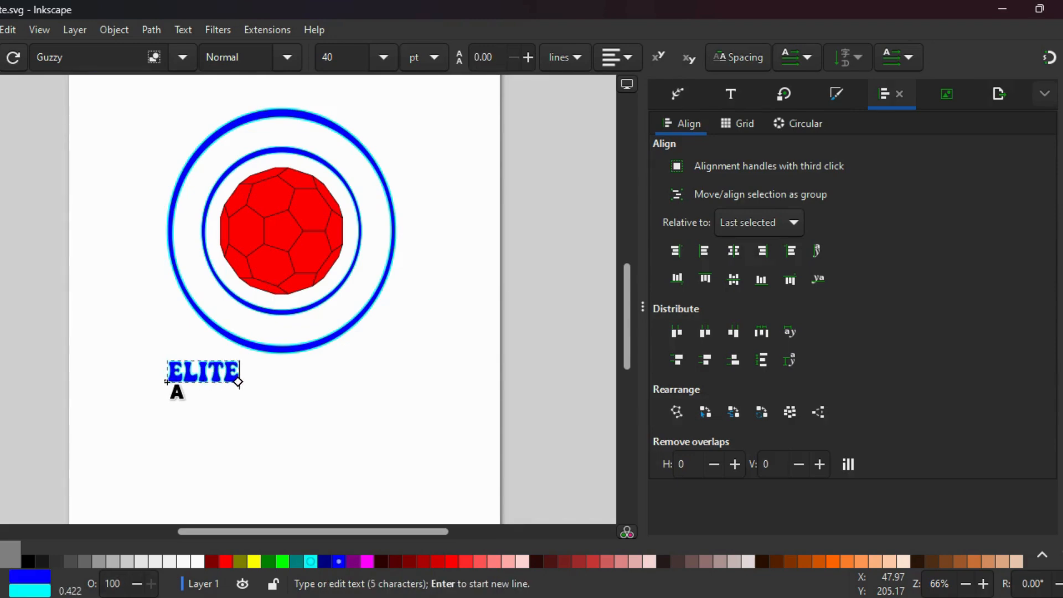
left_click(29, 557)
right_click(29, 557)
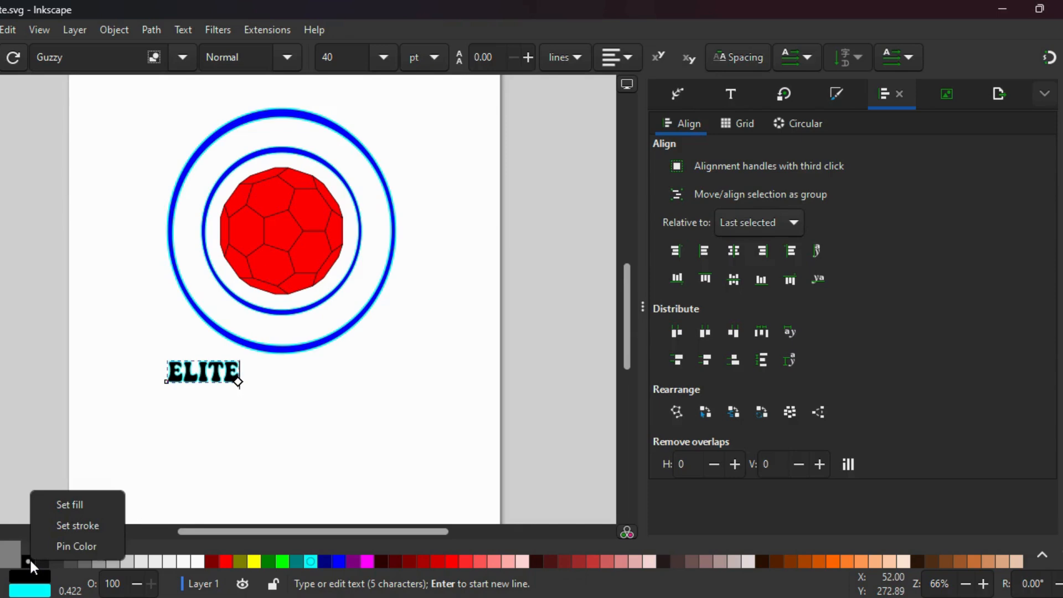
left_click(60, 530)
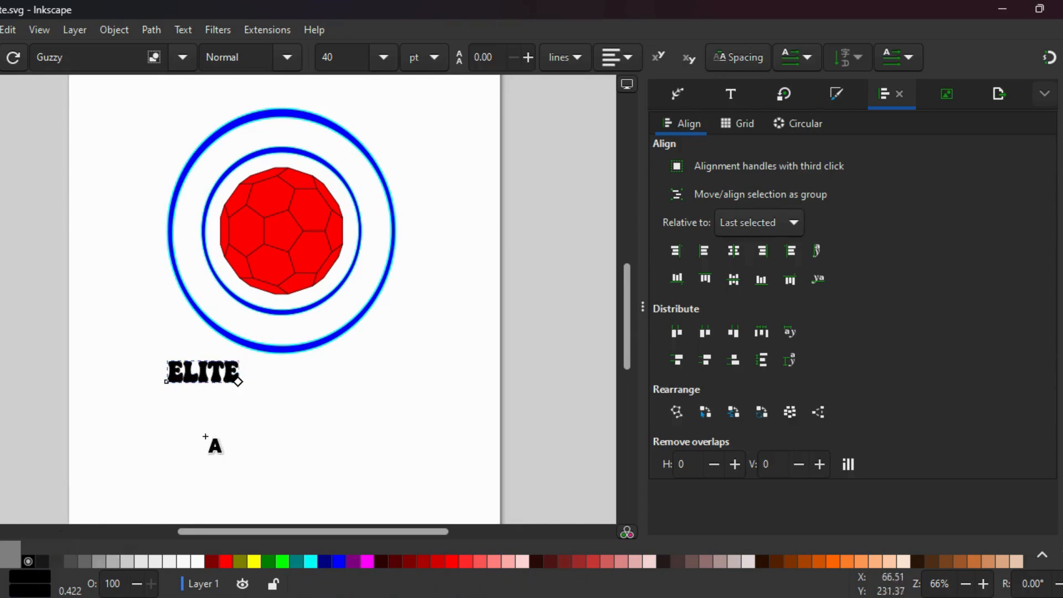
- Add a separate text object "FOOTBALL" below the word ELITE
left_click(180, 424)
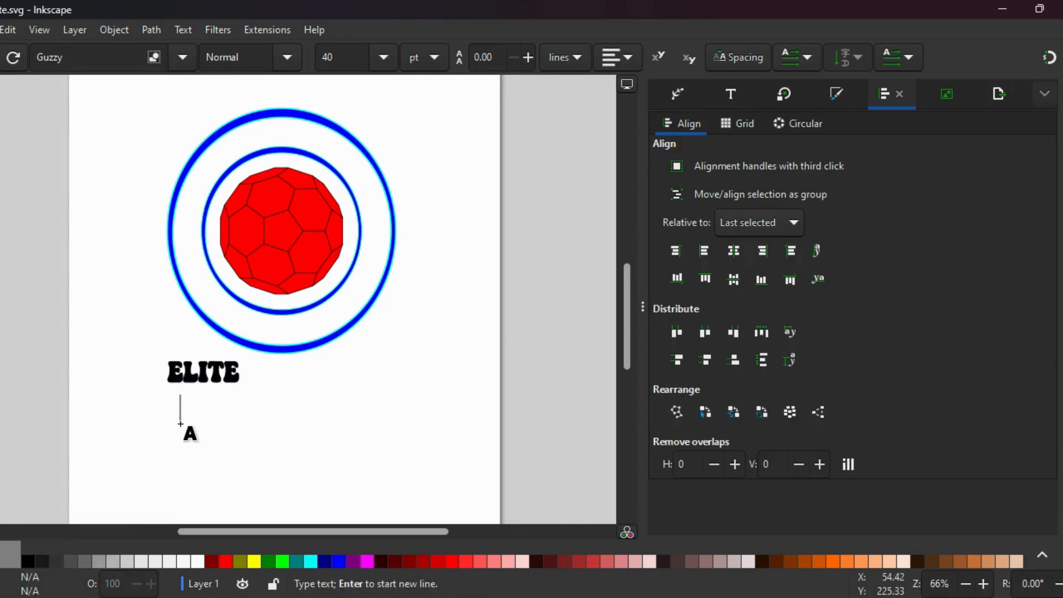
type("FOOTBA")
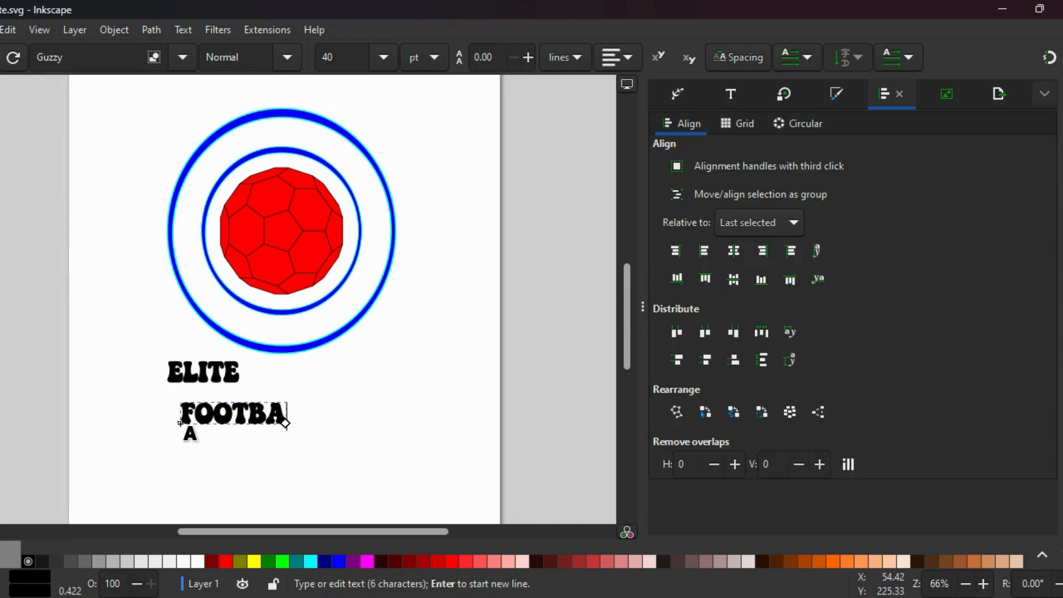
type("LL")
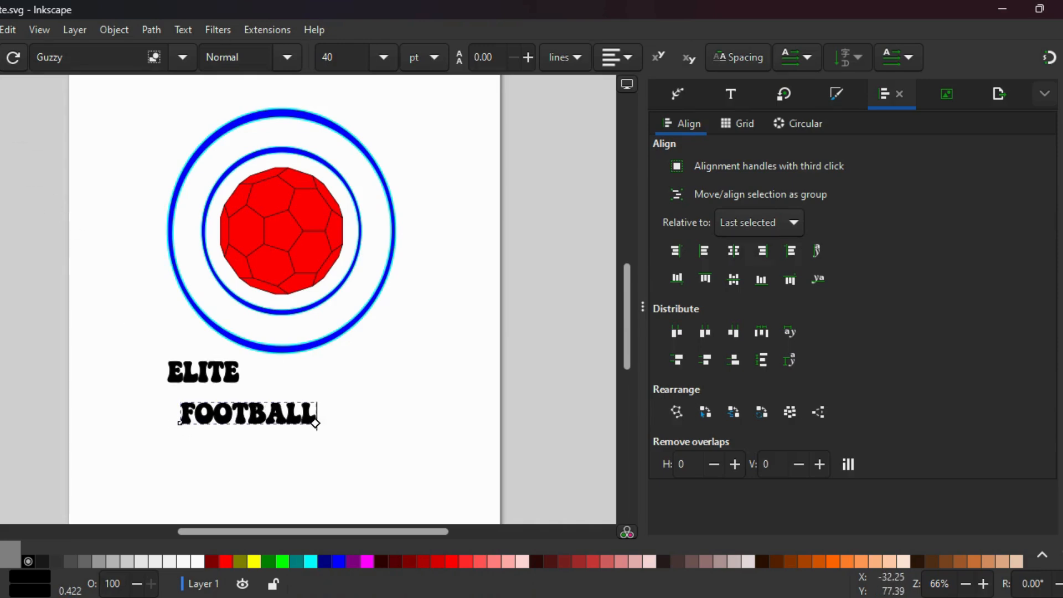
key("F1")
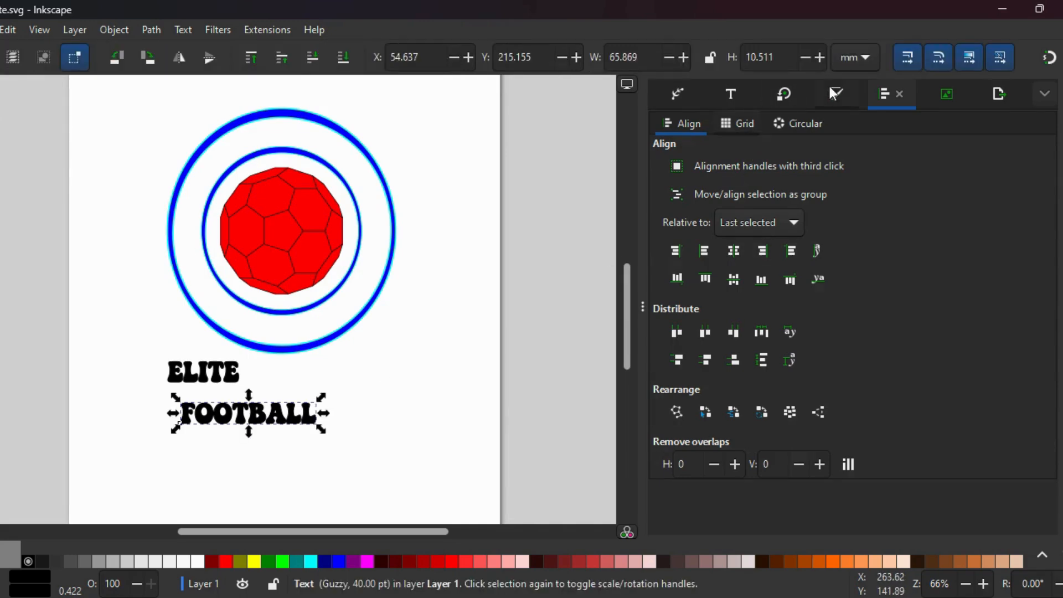
- Reduce the stroke width of both the FOOTBALL and ELITE texts to 0.222 mm
left_click(832, 94)
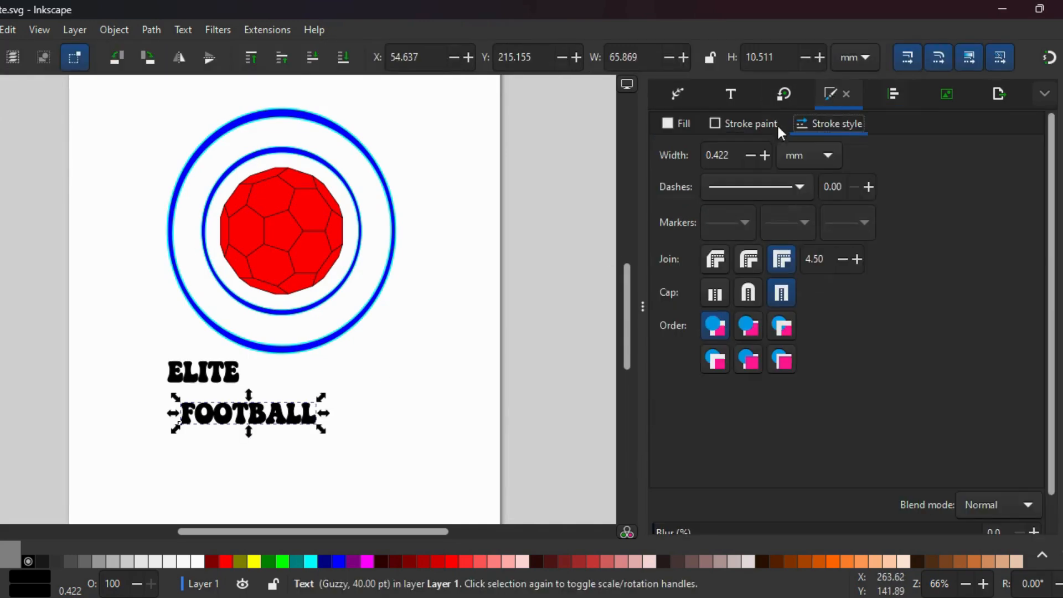
left_click(745, 149)
left_click(745, 148)
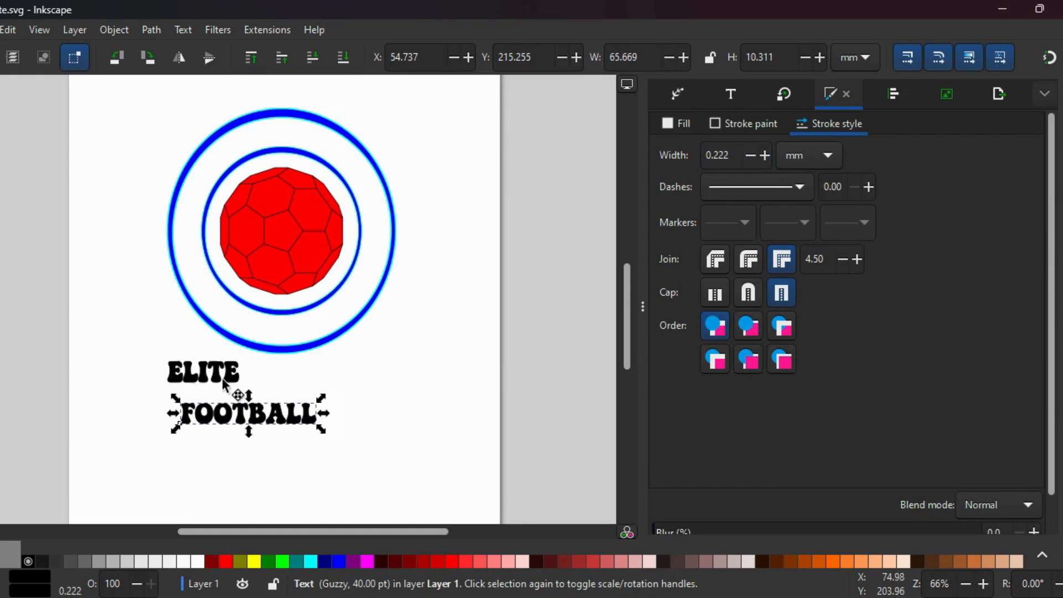
left_click(237, 379)
left_click(754, 157)
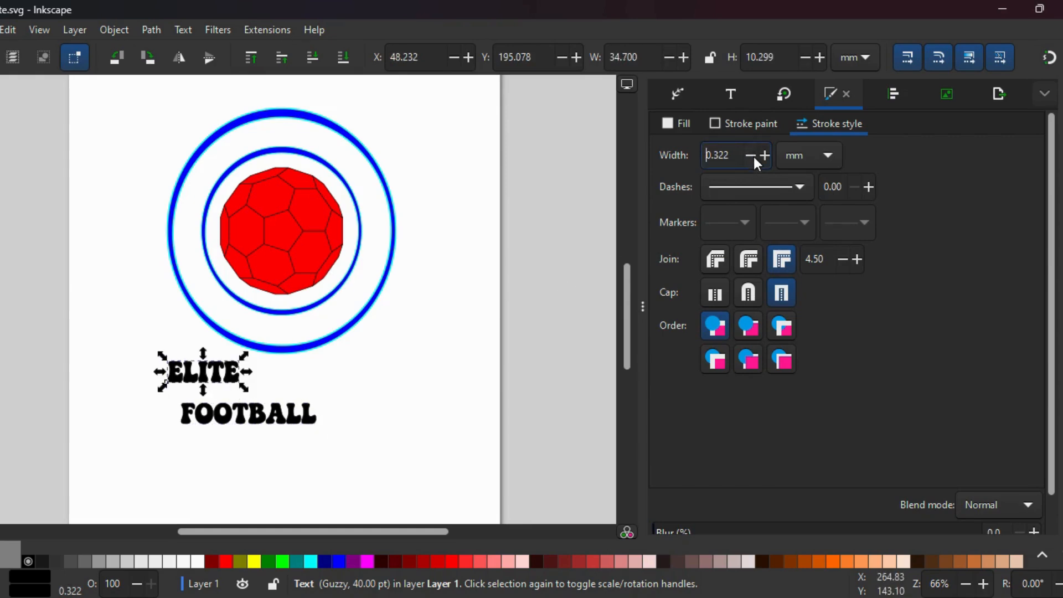
left_click(753, 157)
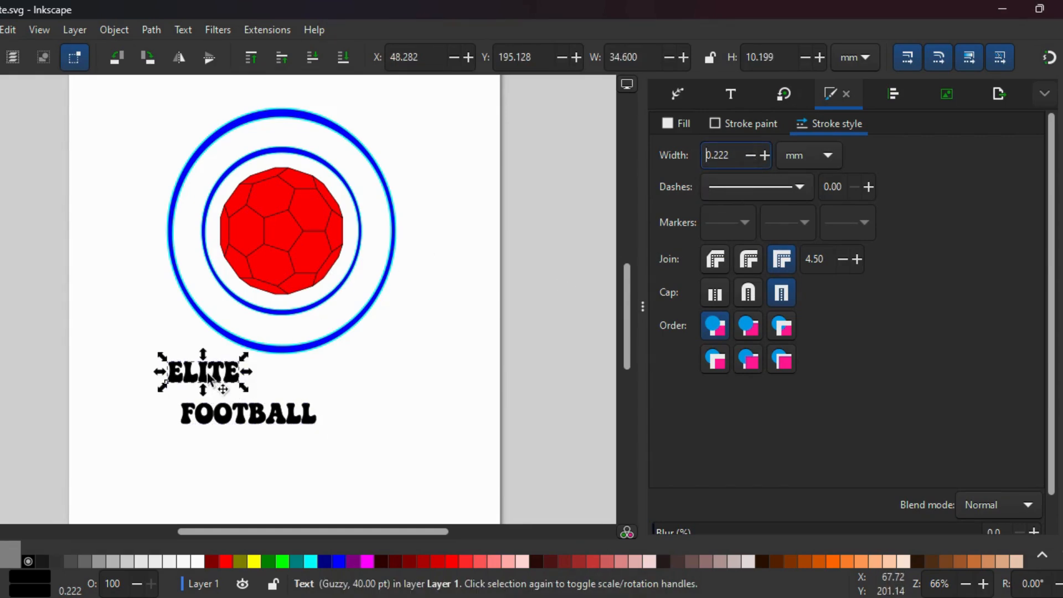
- Move the ELITE text into the upper gap between the two rings and convert it to paths
left_click_drag(209, 374, 294, 131)
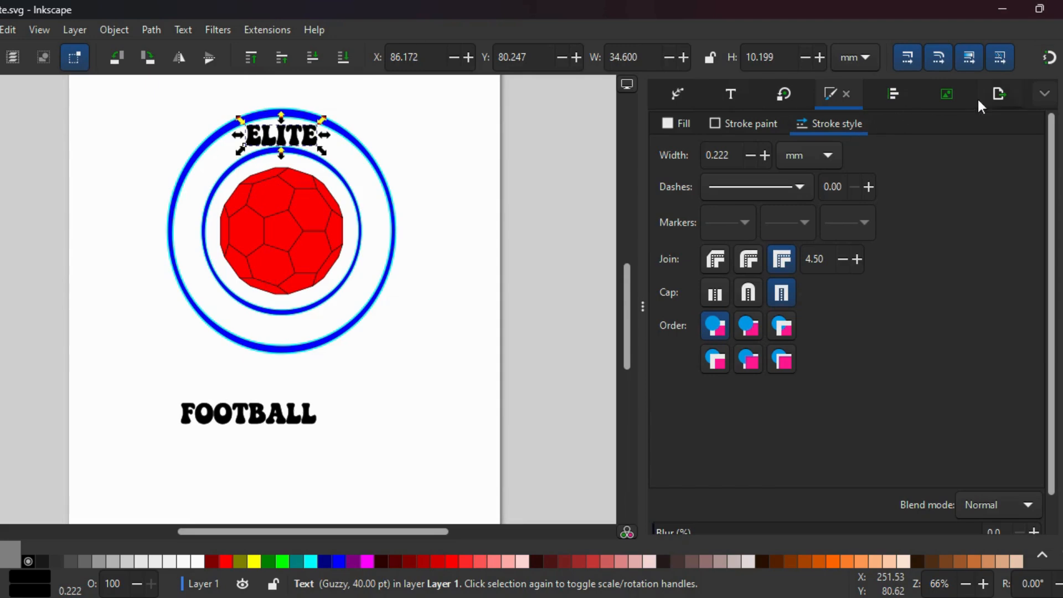
left_click(1044, 94)
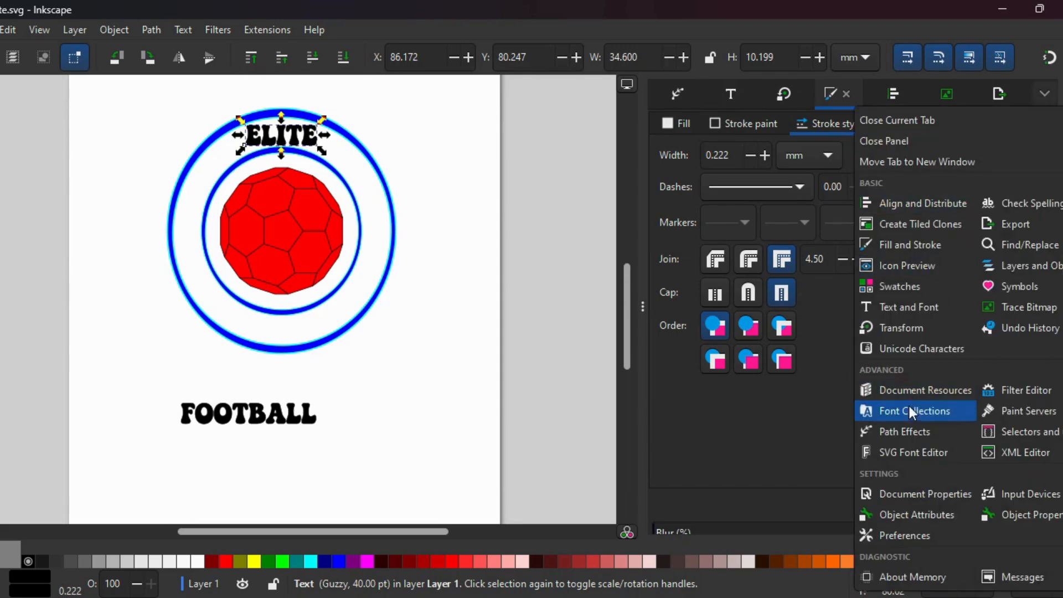
left_click(909, 427)
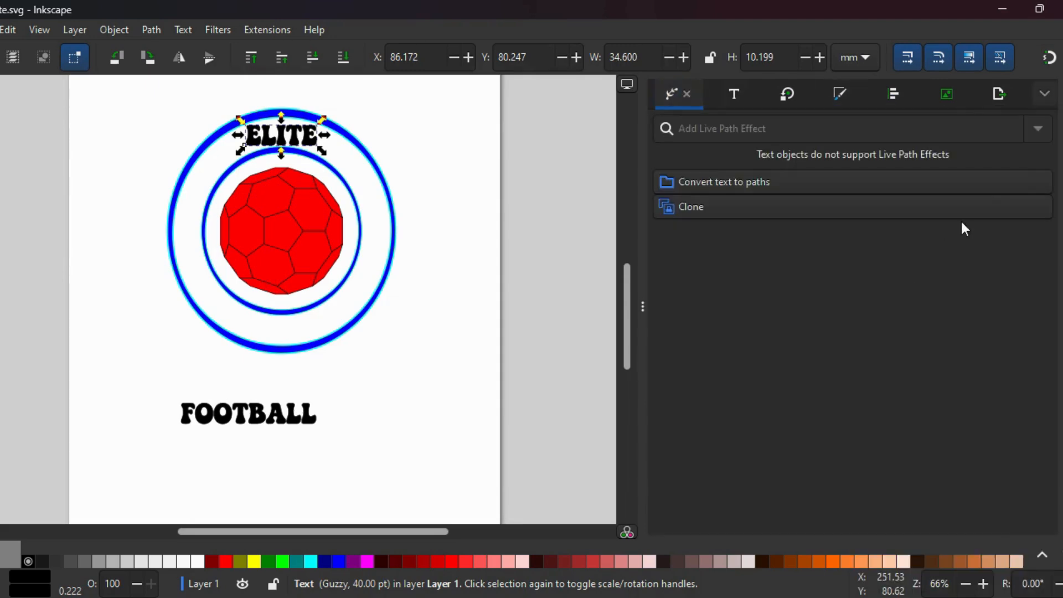
left_click(997, 190)
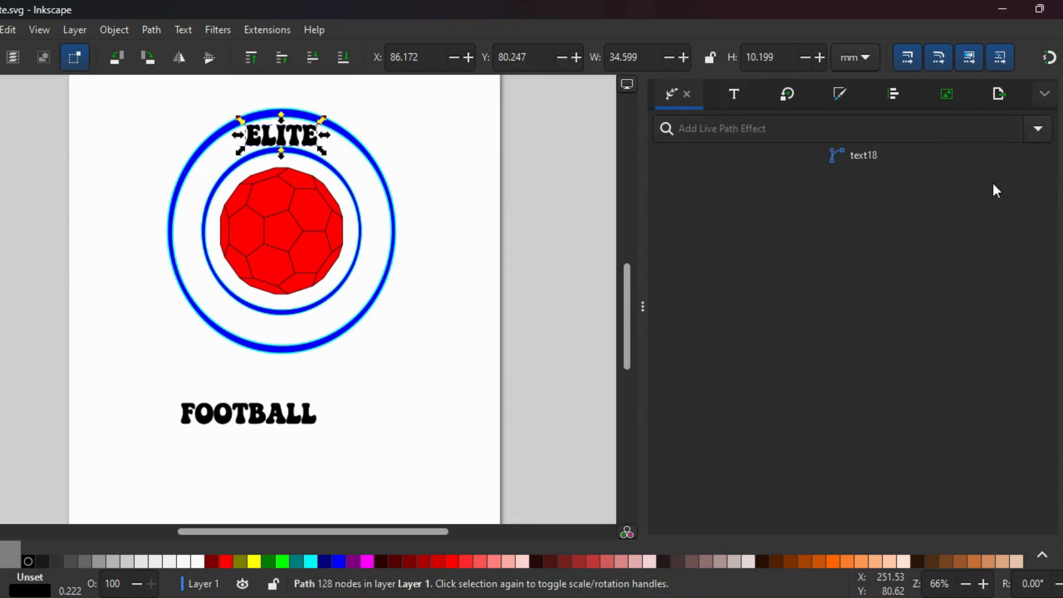
- Apply the Bend path effect to ELITE, arching its bend path slightly upward and extending its right end outward
left_click(1039, 128)
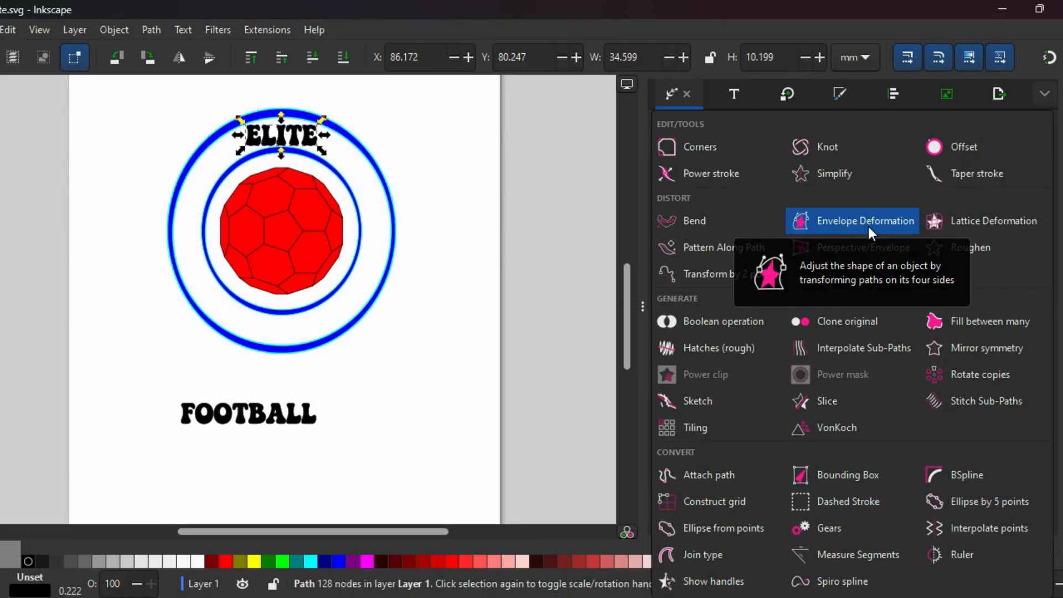
left_click(723, 224)
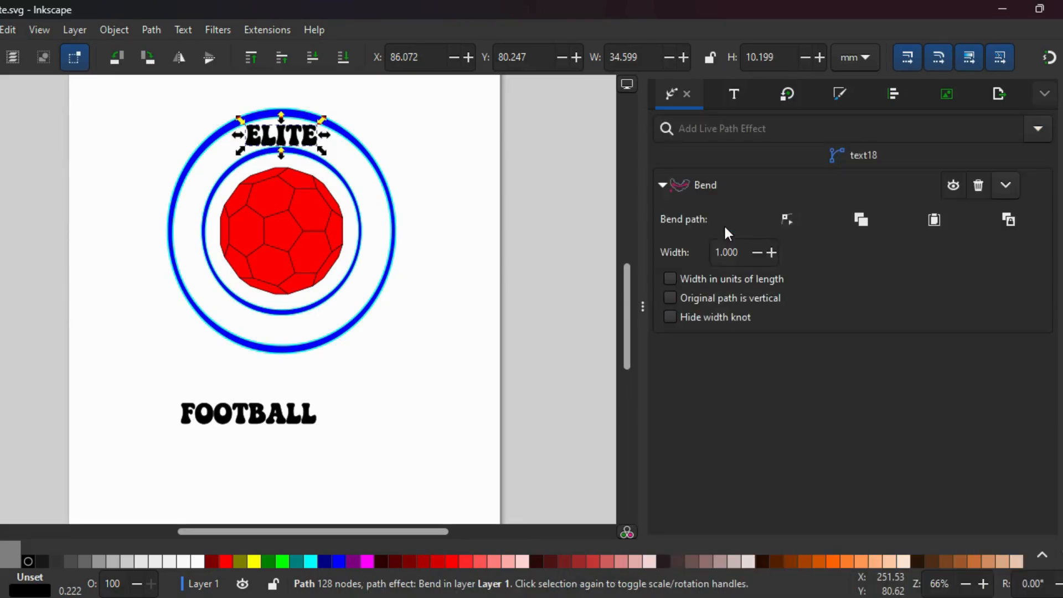
left_click(799, 216)
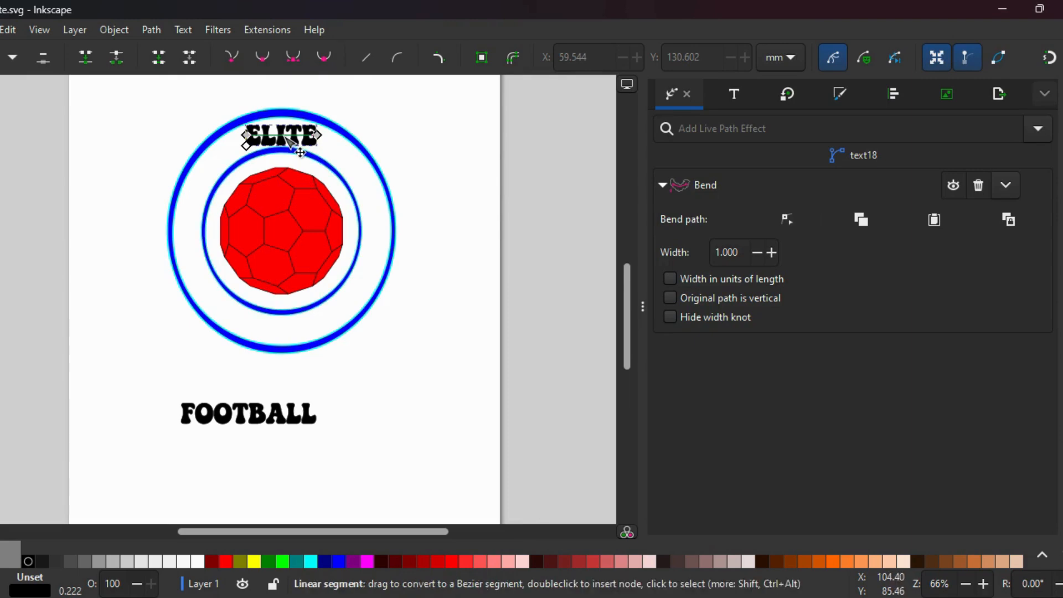
left_click_drag(287, 136, 288, 131)
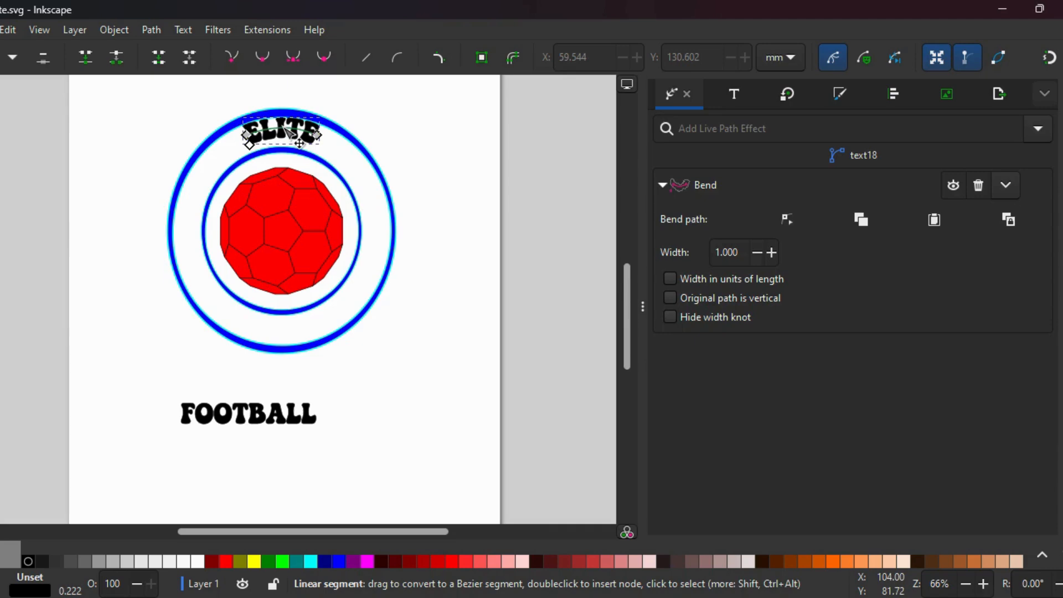
left_click_drag(320, 138, 327, 141)
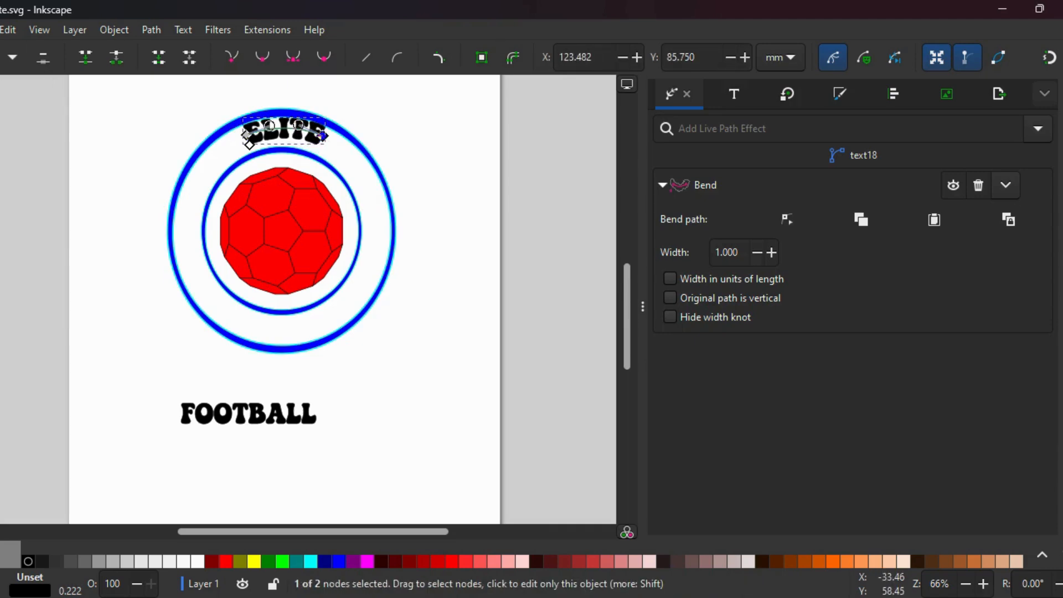
key("s")
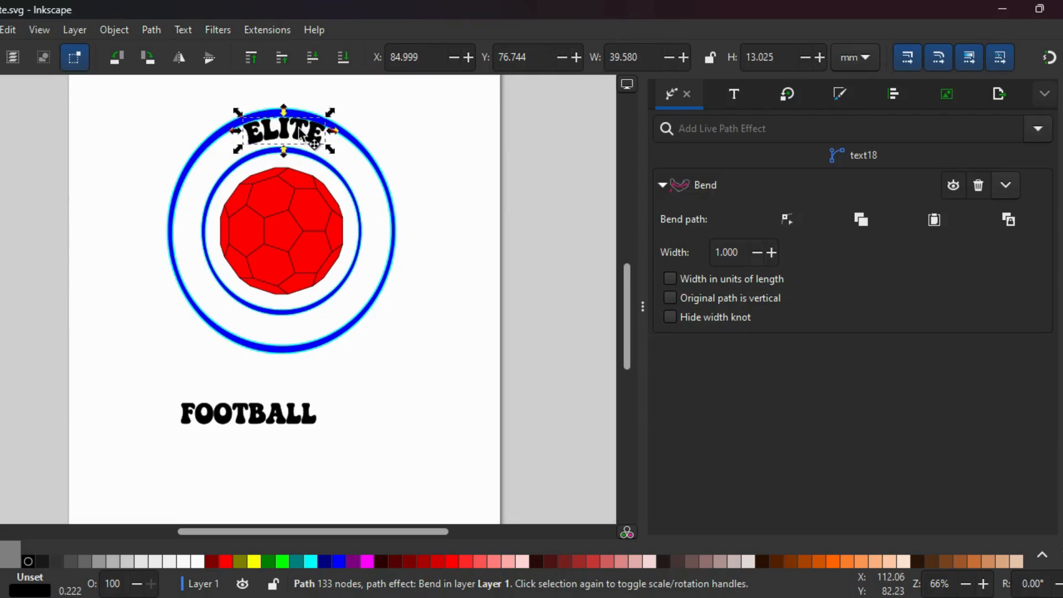
- Shift ELITE slightly left between the rings, pull its bend path's left end outward and down, and deselect it
left_click_drag(301, 134, 290, 135)
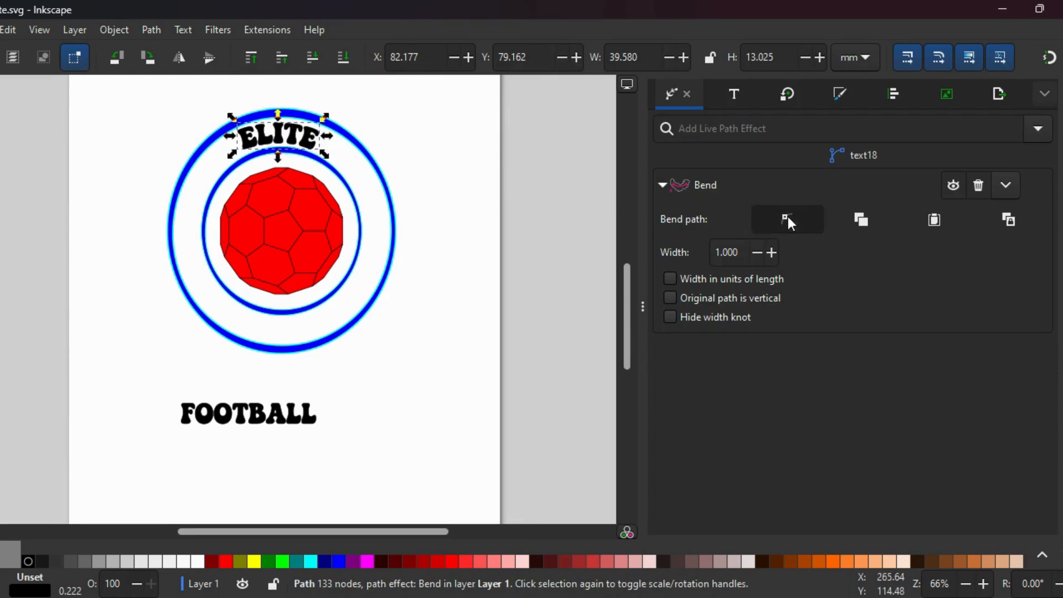
left_click(788, 219)
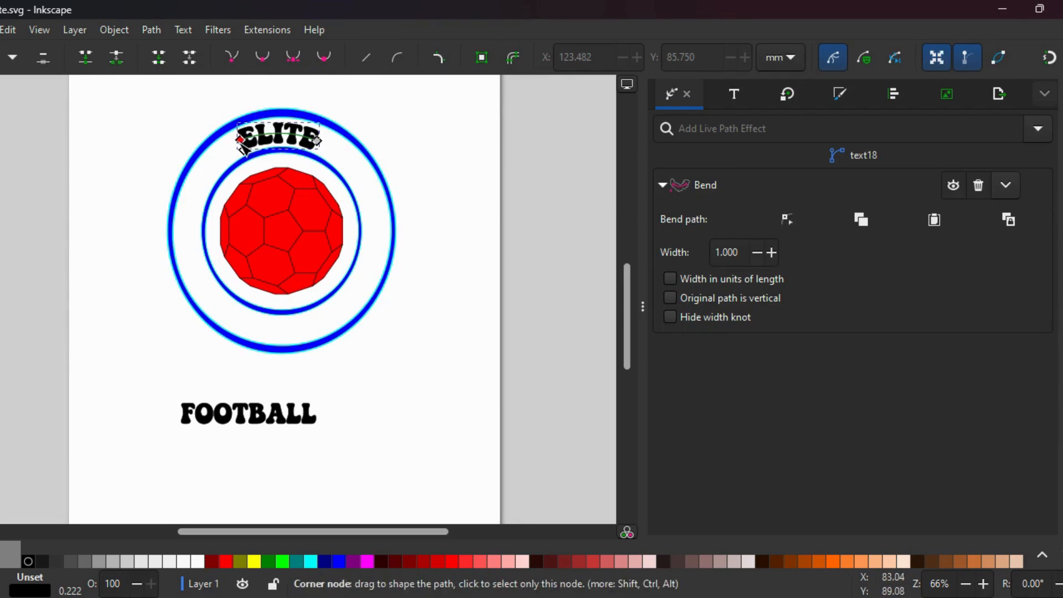
left_click_drag(242, 146, 241, 154)
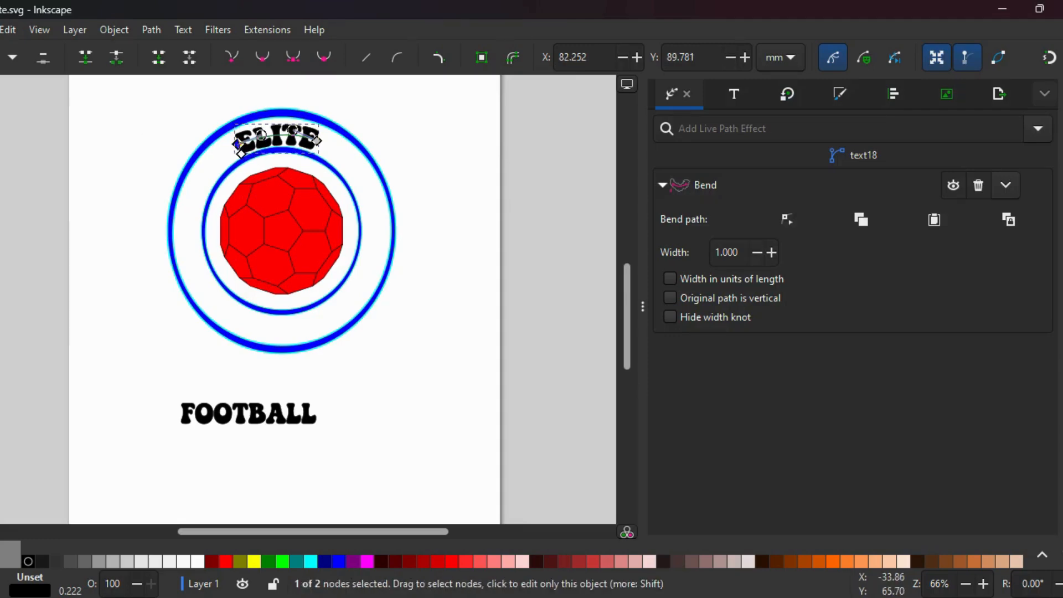
key("s")
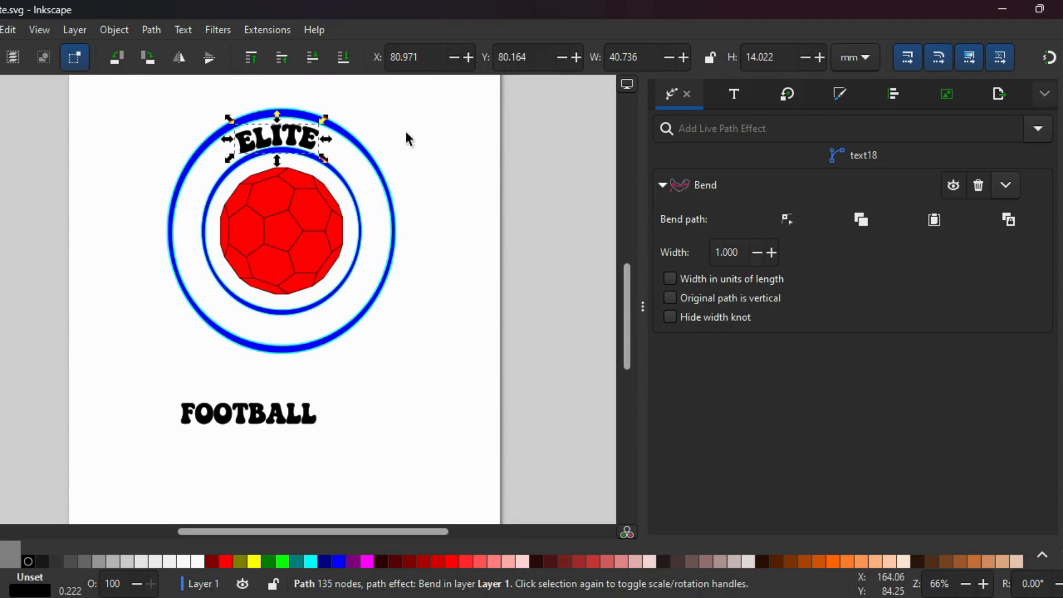
key("Escape")
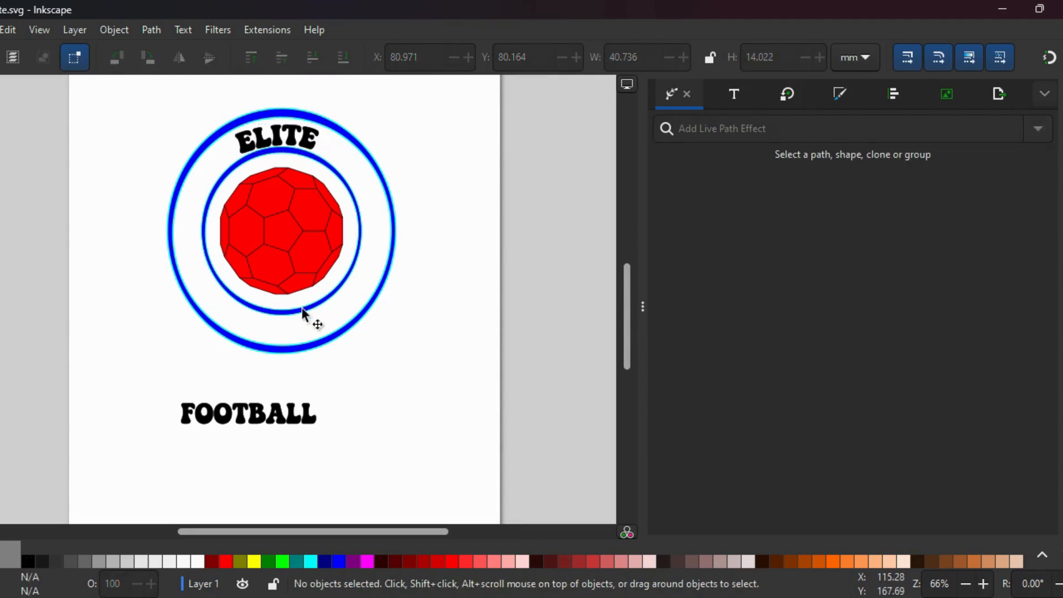
- Move the FOOTBALL text onto the lower part of the rings and convert it to paths
left_click(270, 420)
left_click_drag(270, 419, 332, 302)
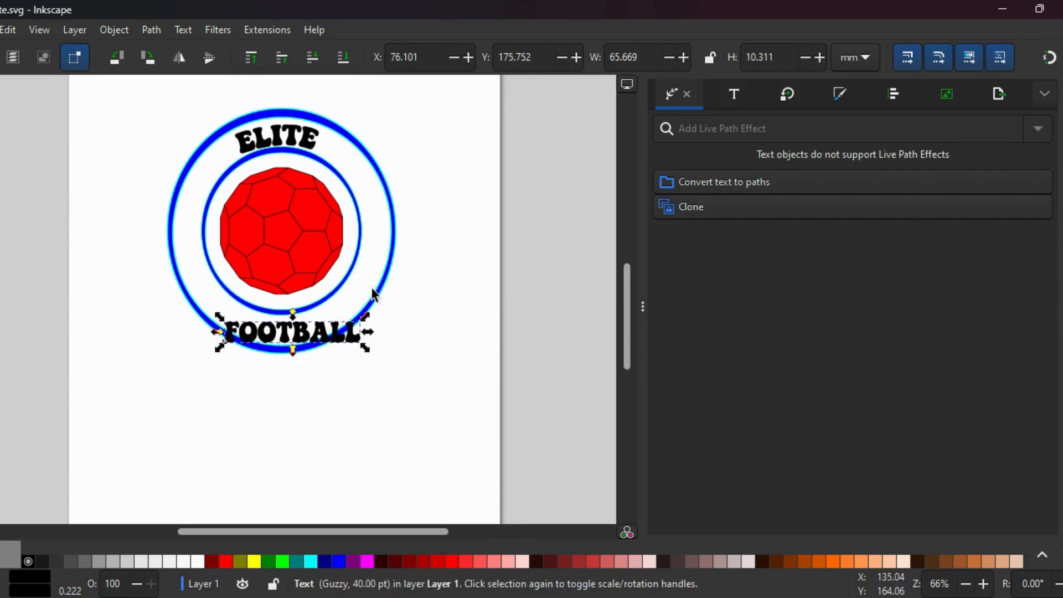
left_click(840, 182)
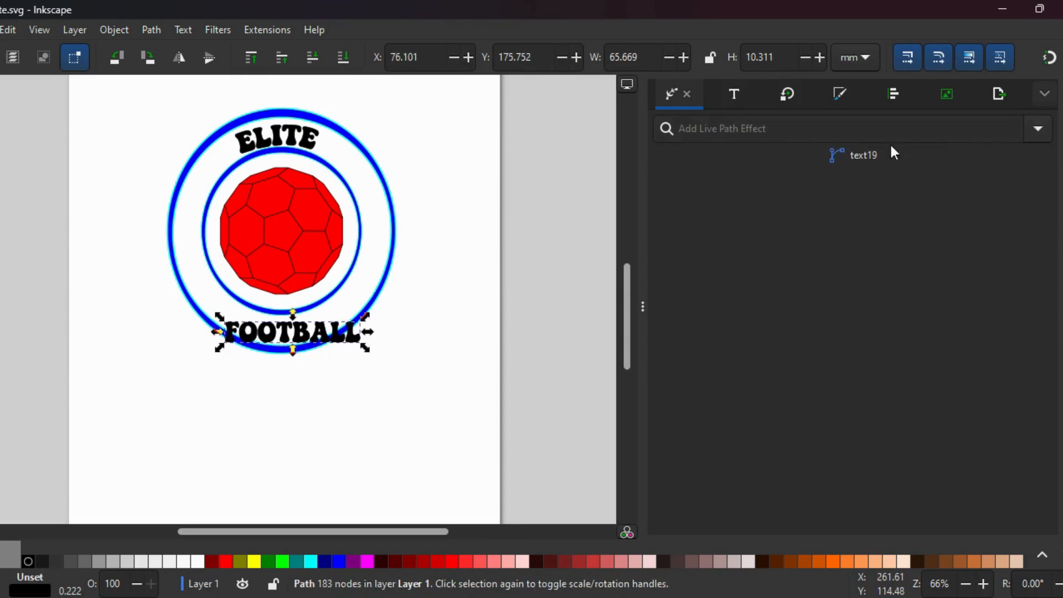
- Apply the Bend path effect to FOOTBALL, arch its bend path downward, and move the text into the lower gap between the rings
left_click(1037, 125)
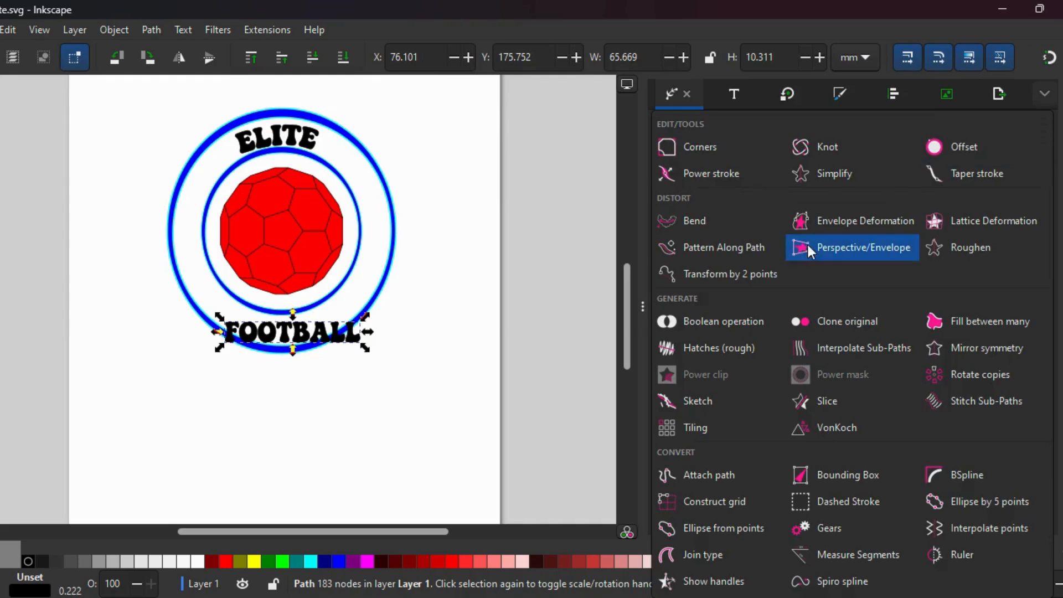
left_click(684, 223)
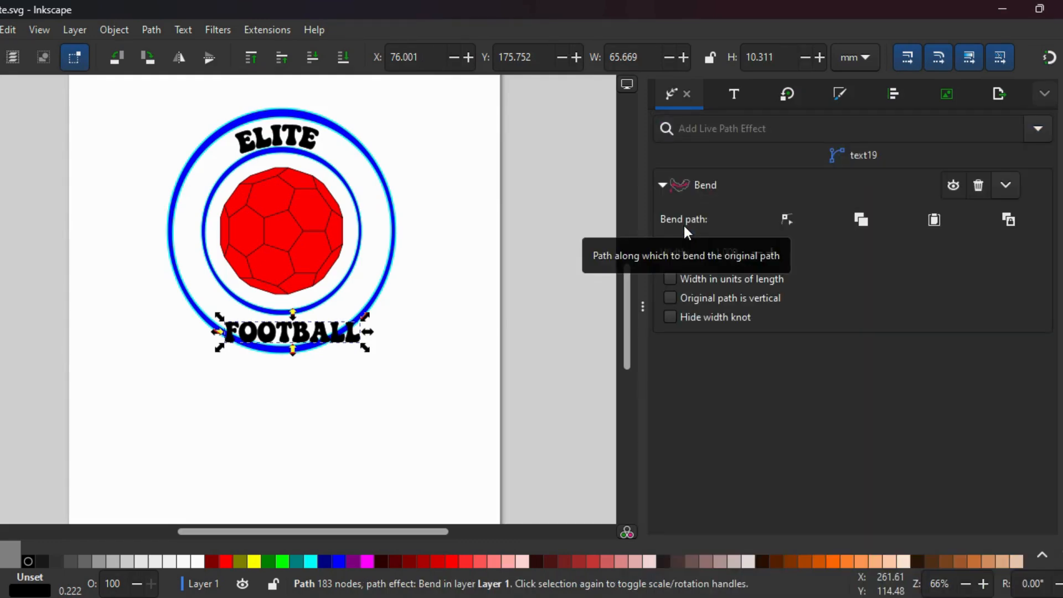
left_click(783, 214)
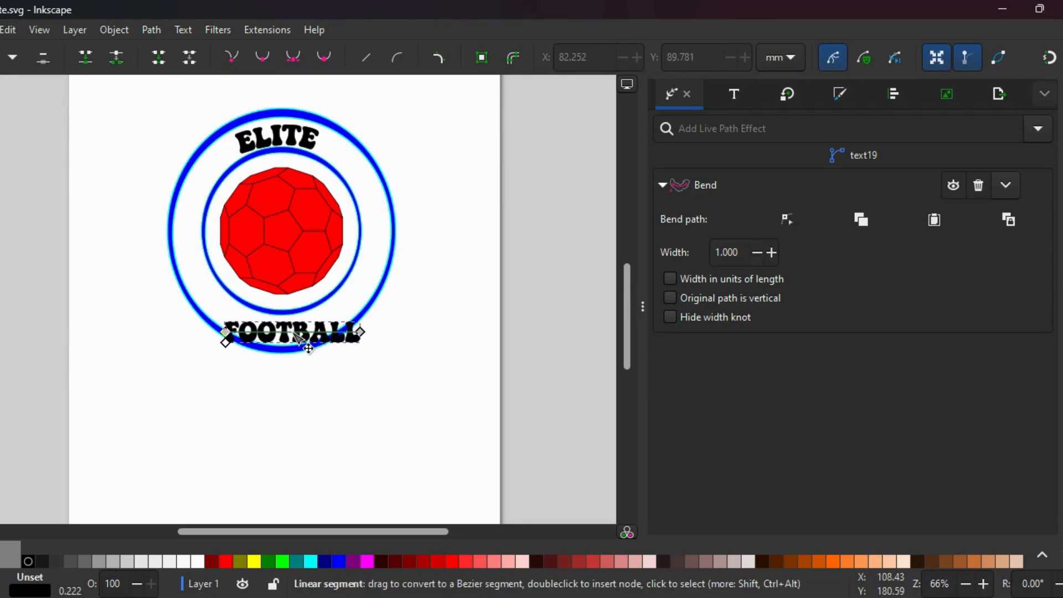
left_click_drag(294, 333, 292, 362)
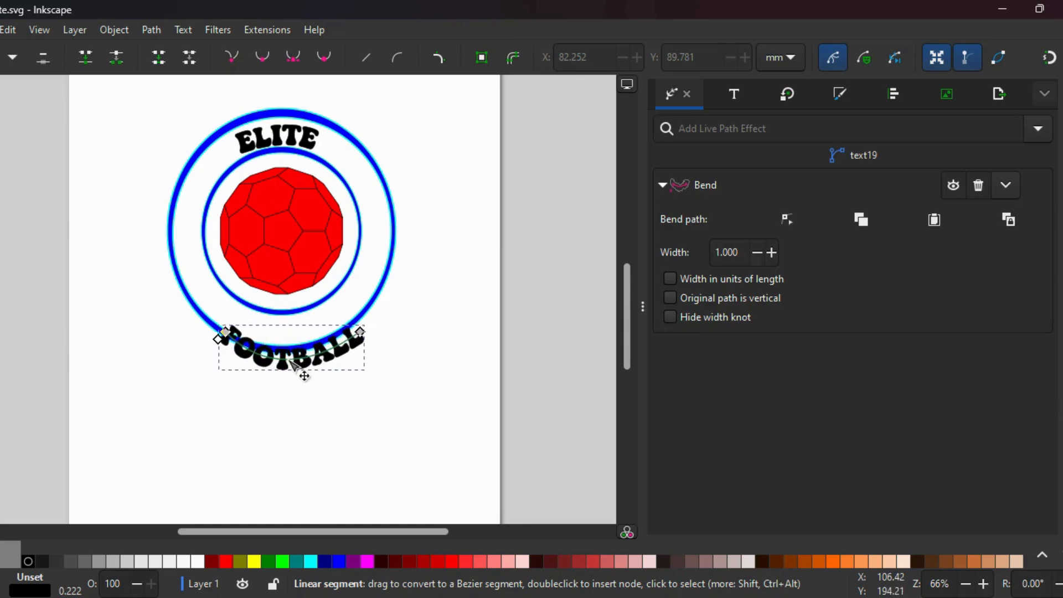
key("s")
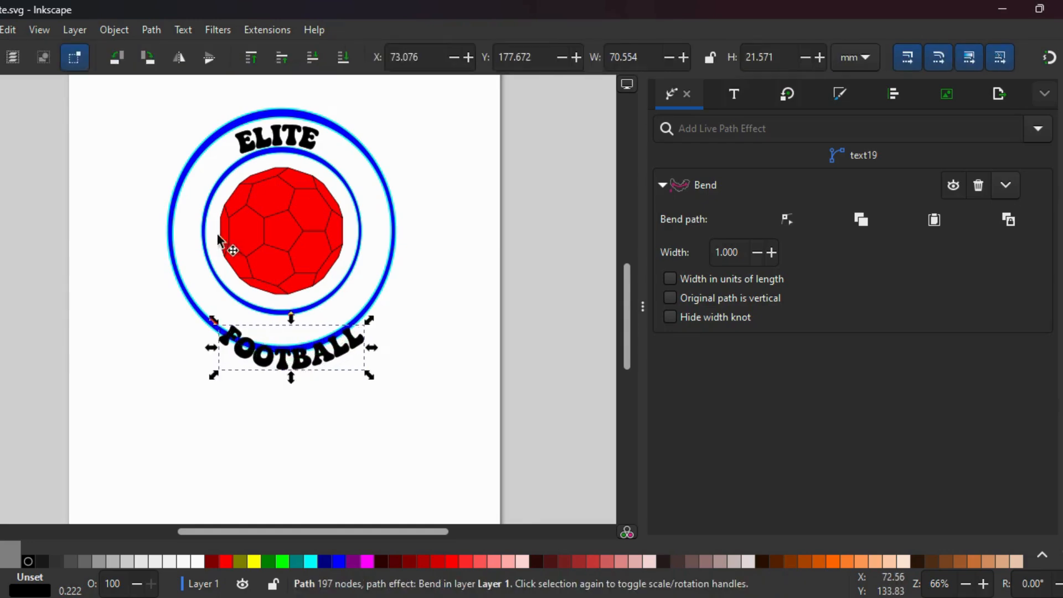
left_click_drag(310, 357, 308, 326)
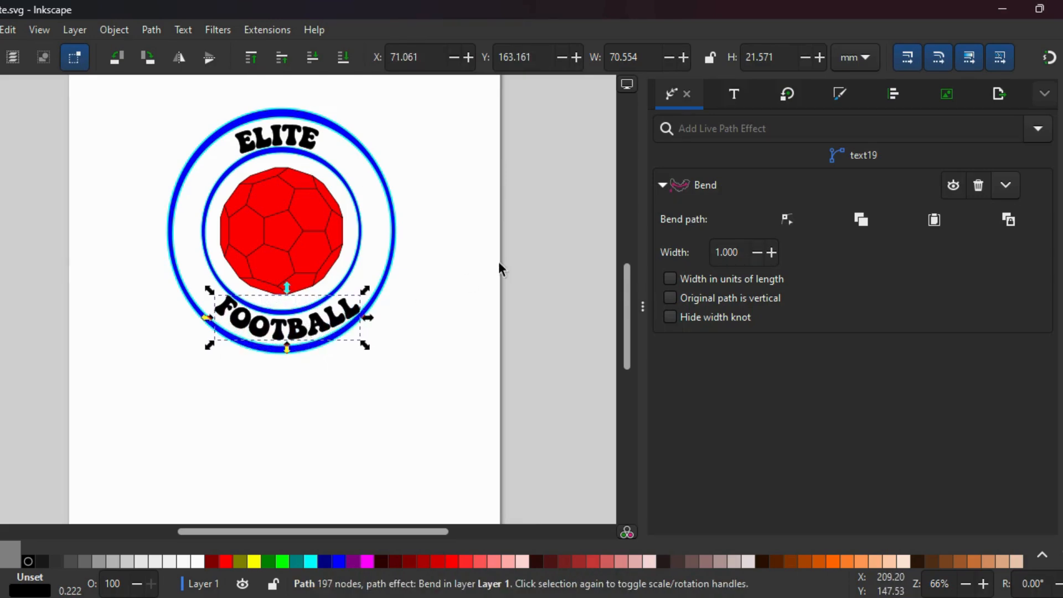
- Add Envelope Deformation to FOOTBALL with left and right paths disabled, pull its bottom bend path slightly down, and shift the text slightly up
left_click(1038, 129)
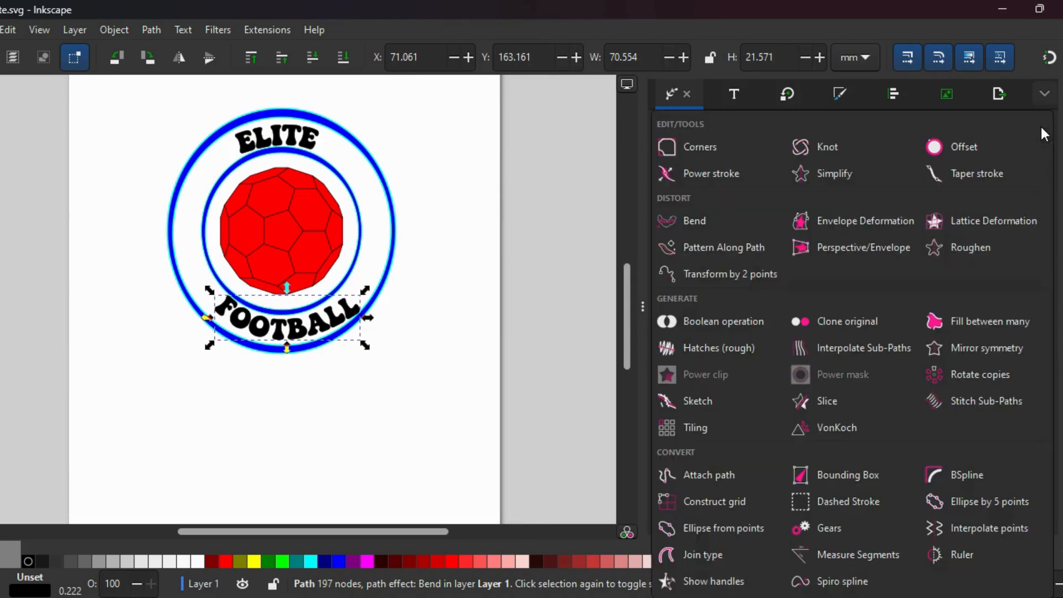
left_click(845, 212)
left_click(670, 271)
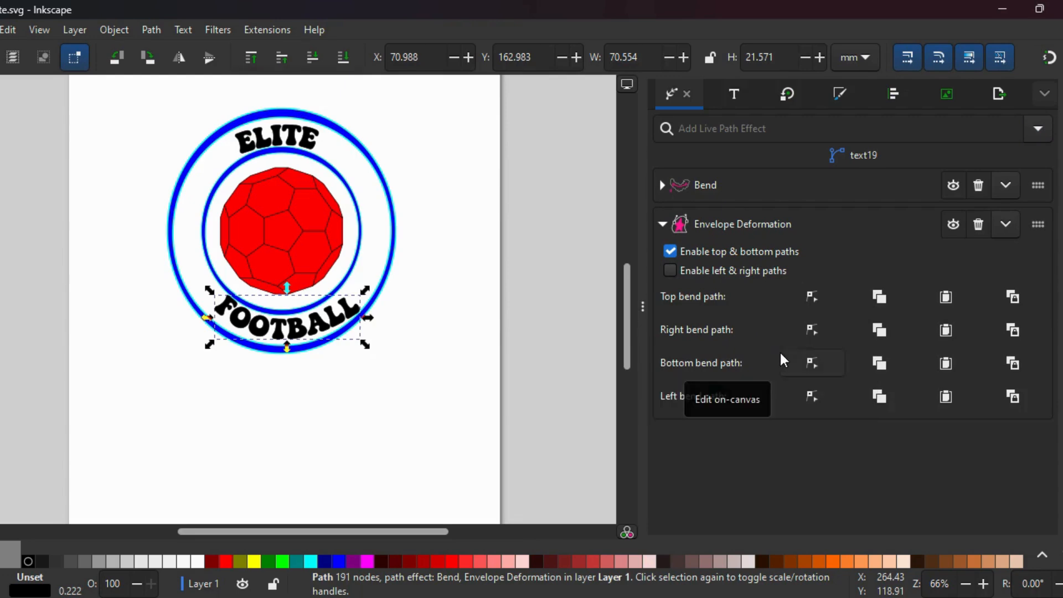
left_click(811, 363)
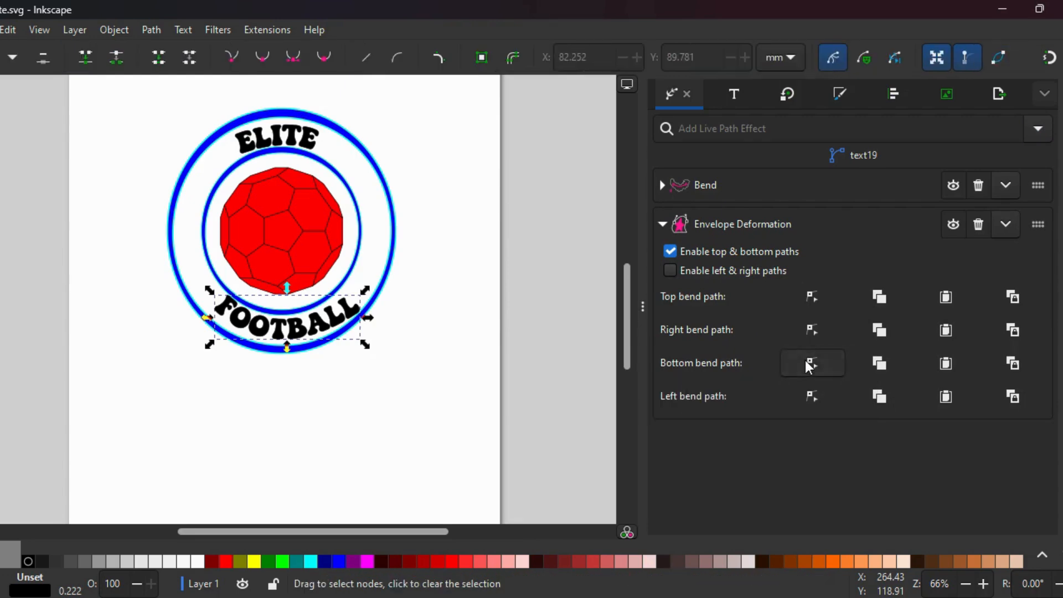
left_click_drag(283, 340, 282, 346)
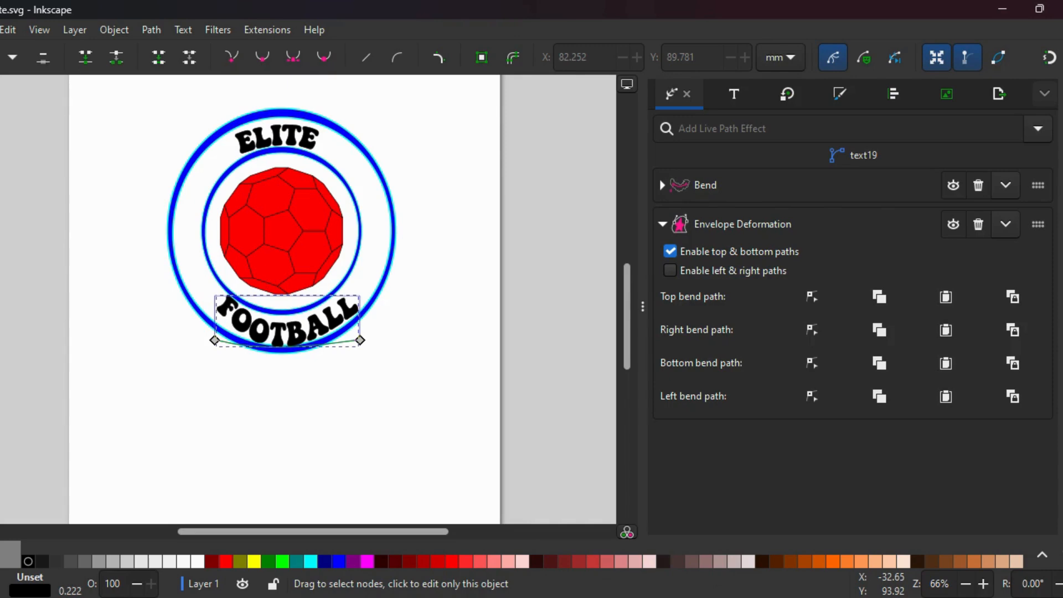
key("s")
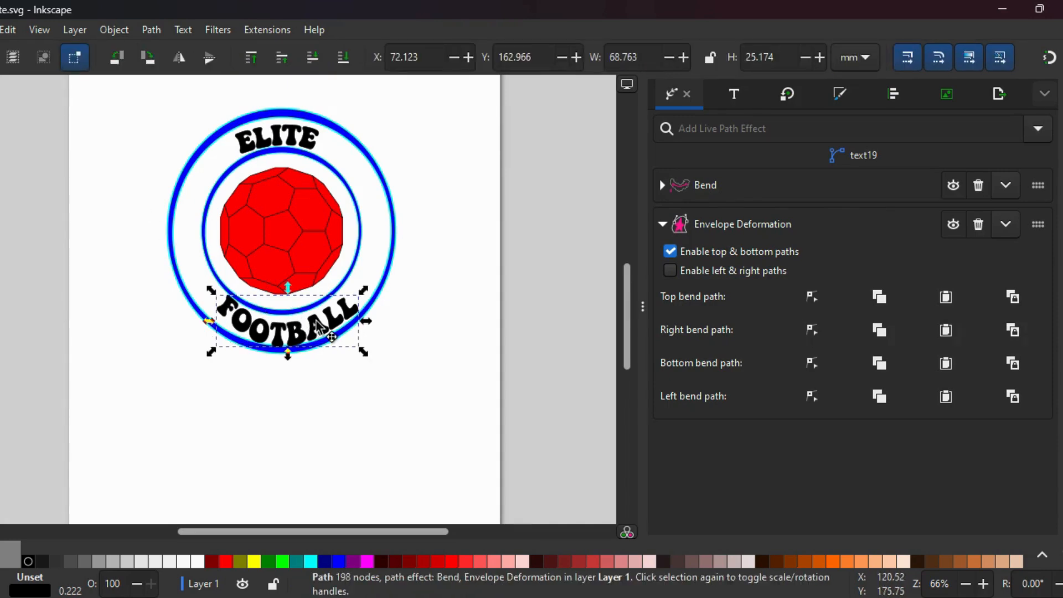
left_click_drag(317, 321, 317, 314)
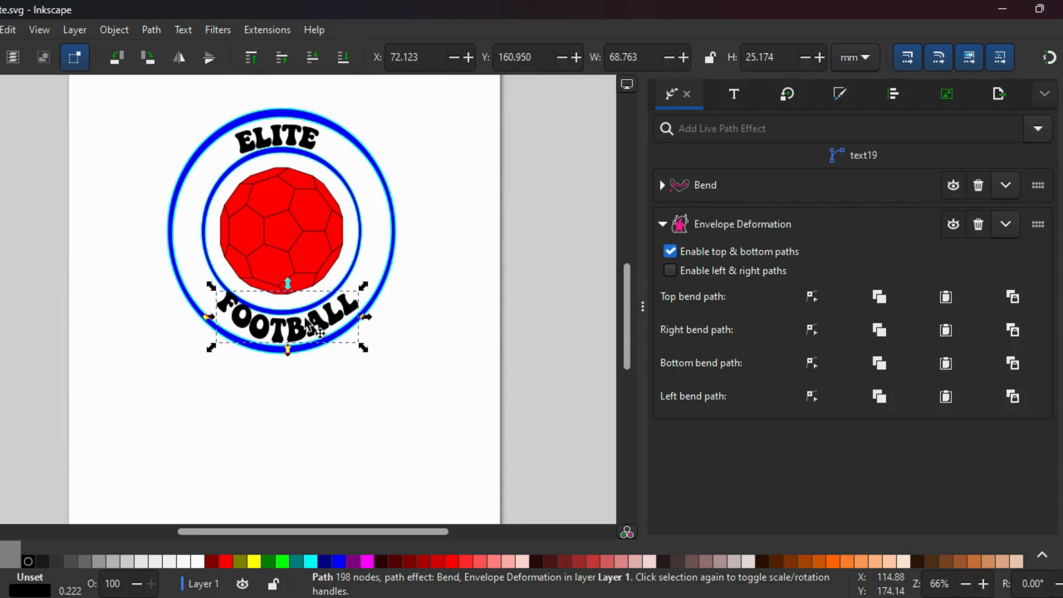
- Scale FOOTBALL down to about 66.8 × 20.7 mm, rotate it slightly counterclockwise between the rings, and deselect it
left_click(242, 316)
left_click(243, 317)
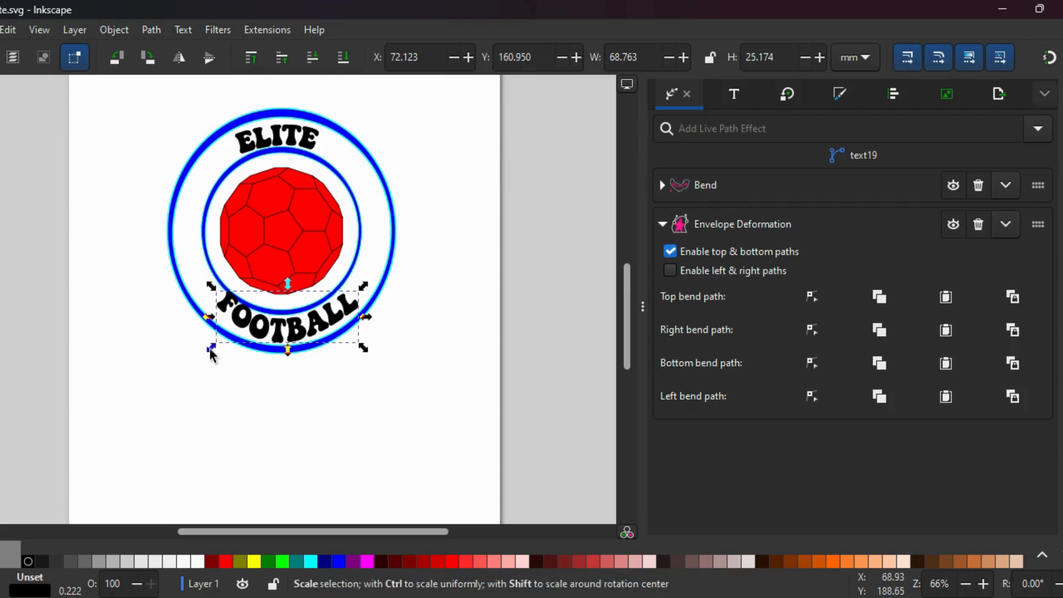
left_click_drag(210, 350, 215, 349)
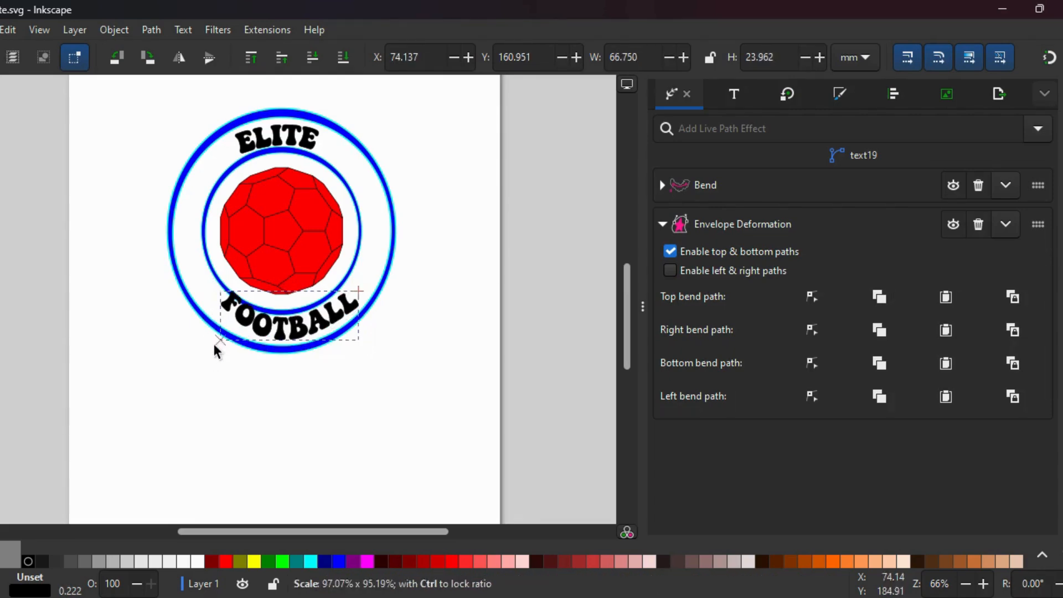
mouse_move(216, 286)
left_mouse_down()
mouse_move(217, 309)
mouse_move(217, 294)
left_mouse_up()
left_click(330, 317)
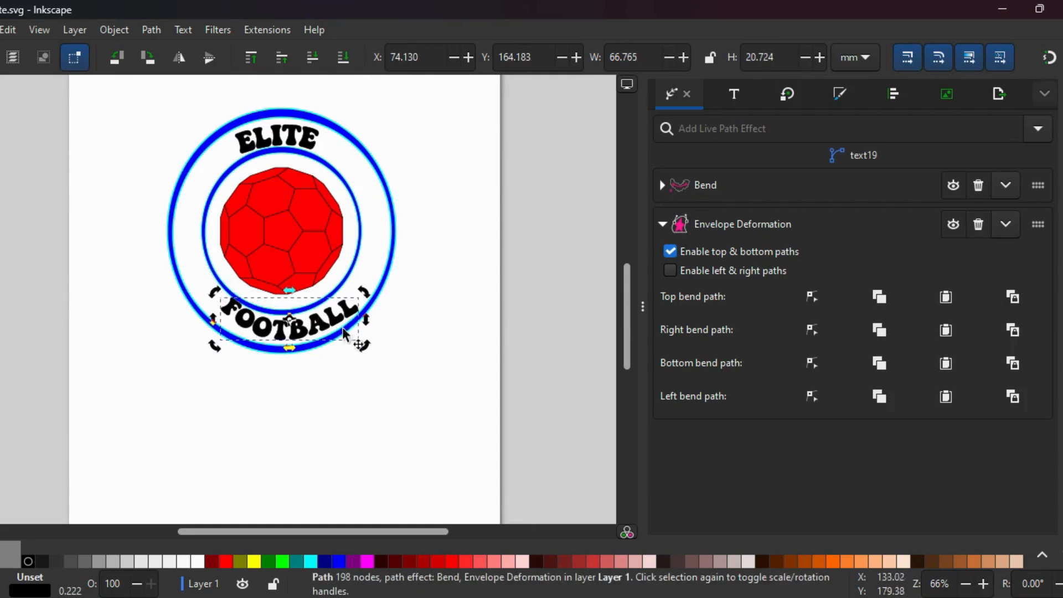
left_click_drag(367, 348, 367, 344)
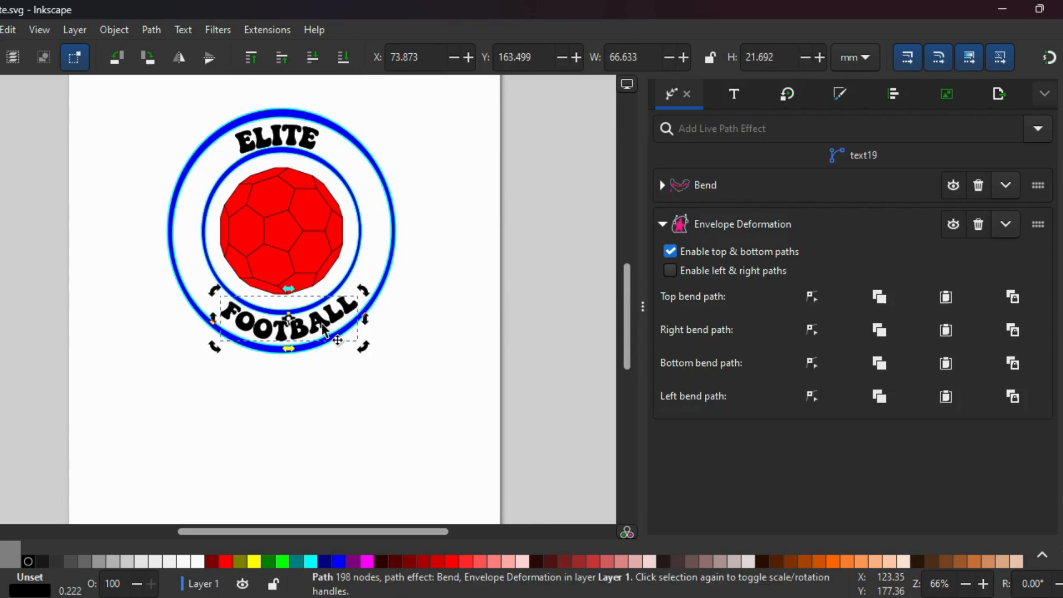
left_click(309, 407)
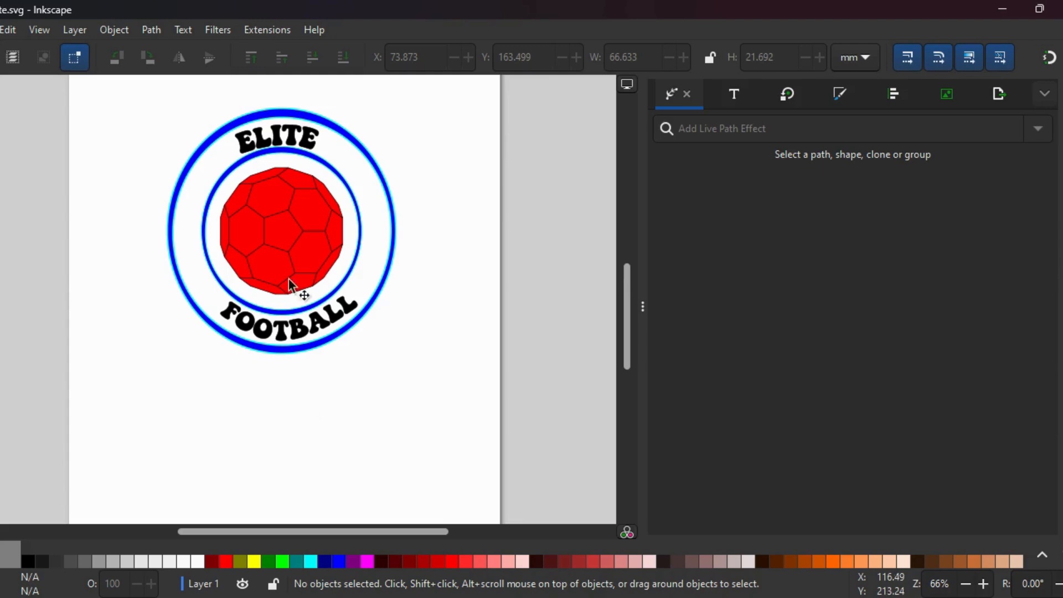
- Add Envelope Deformation to ELITE with left and right paths disabled, arch its bottom bend path slightly upward, and nudge the text down
left_click(292, 136)
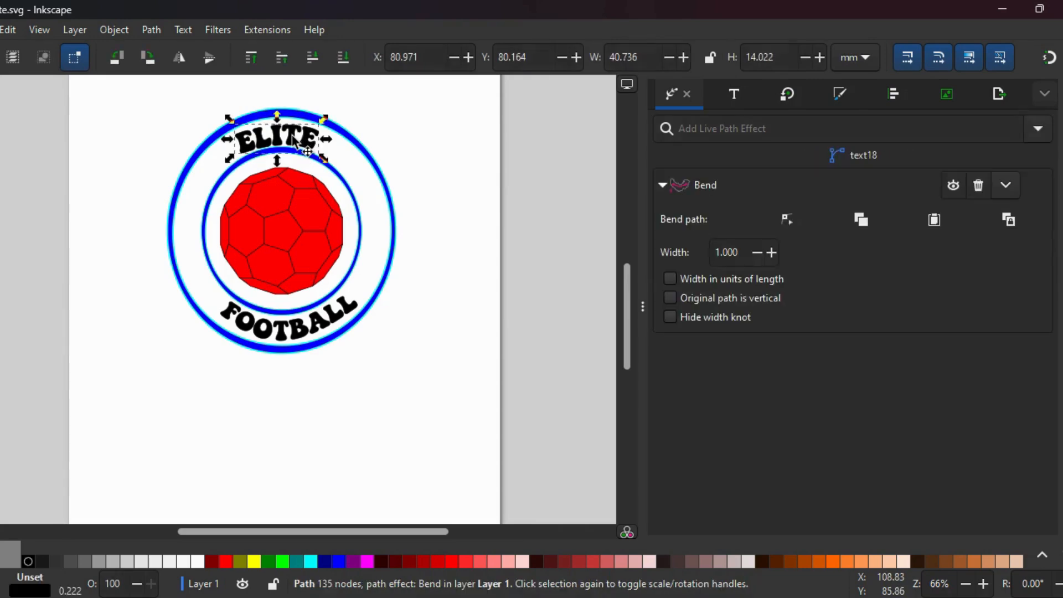
left_click(1037, 129)
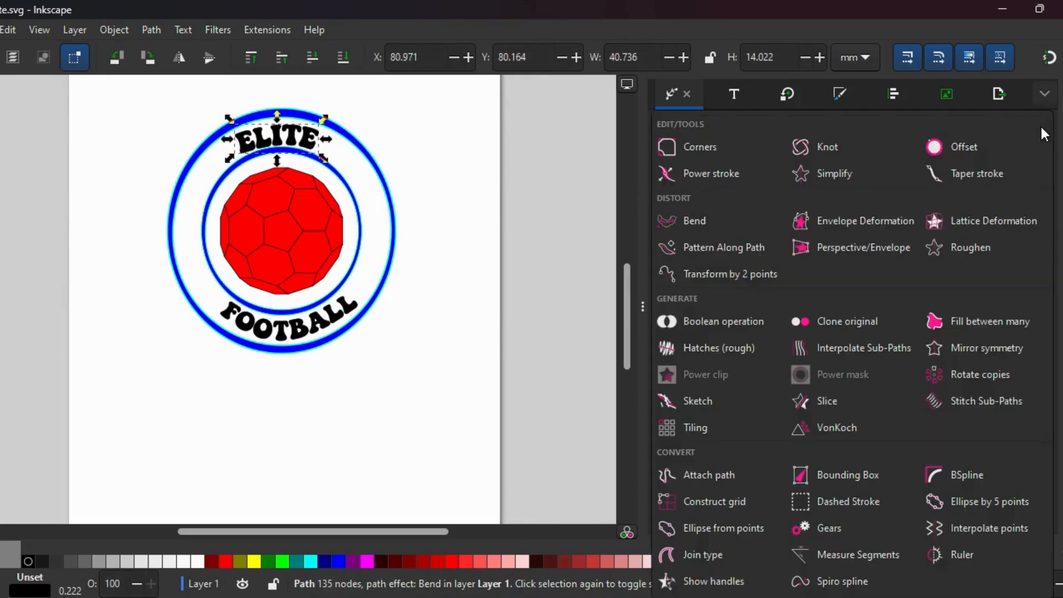
left_click(857, 217)
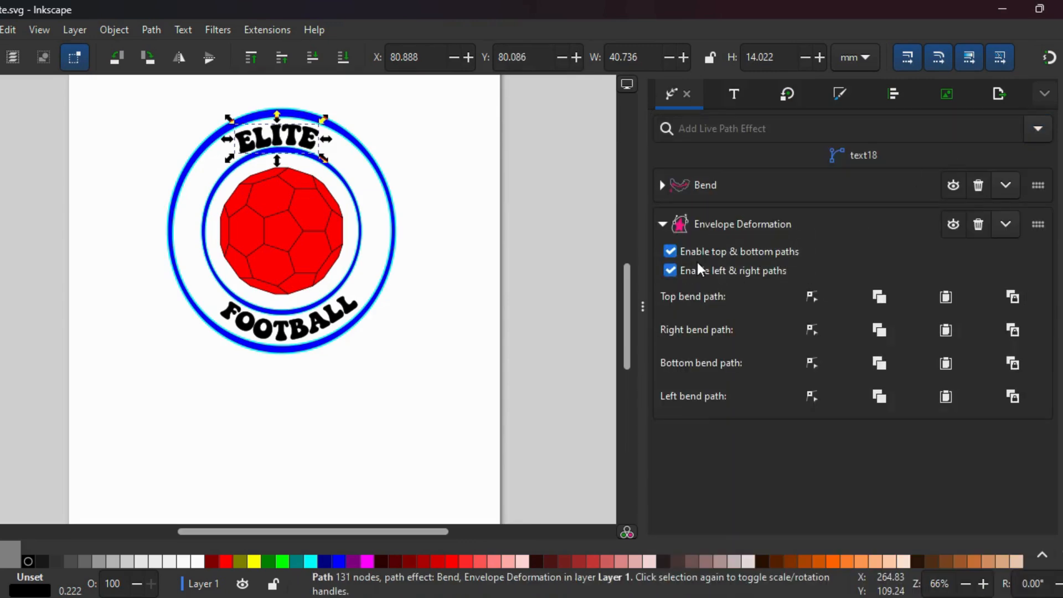
left_click(670, 270)
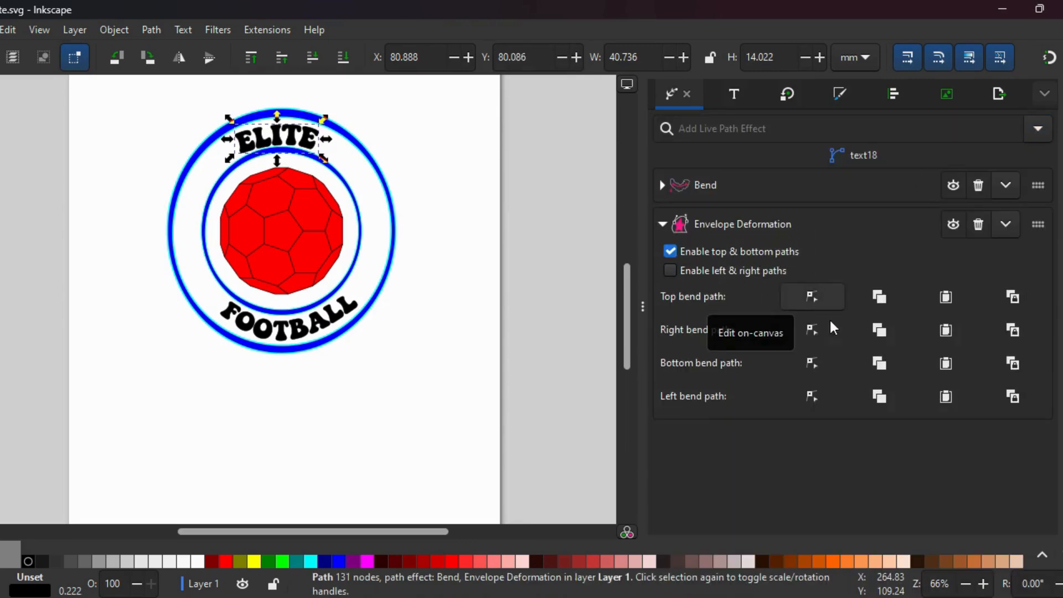
left_click(813, 362)
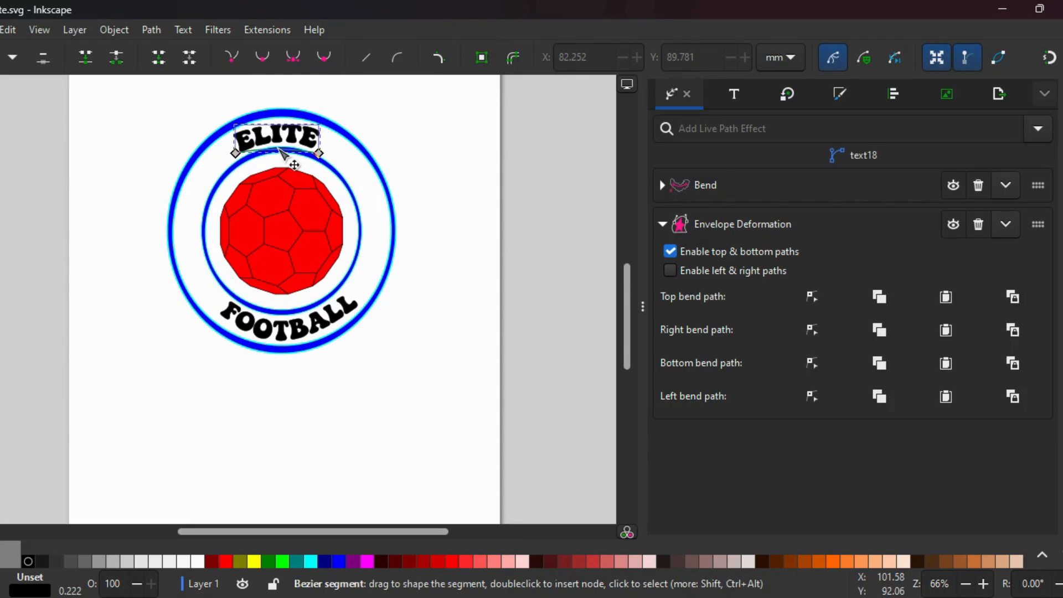
left_click(0, 87)
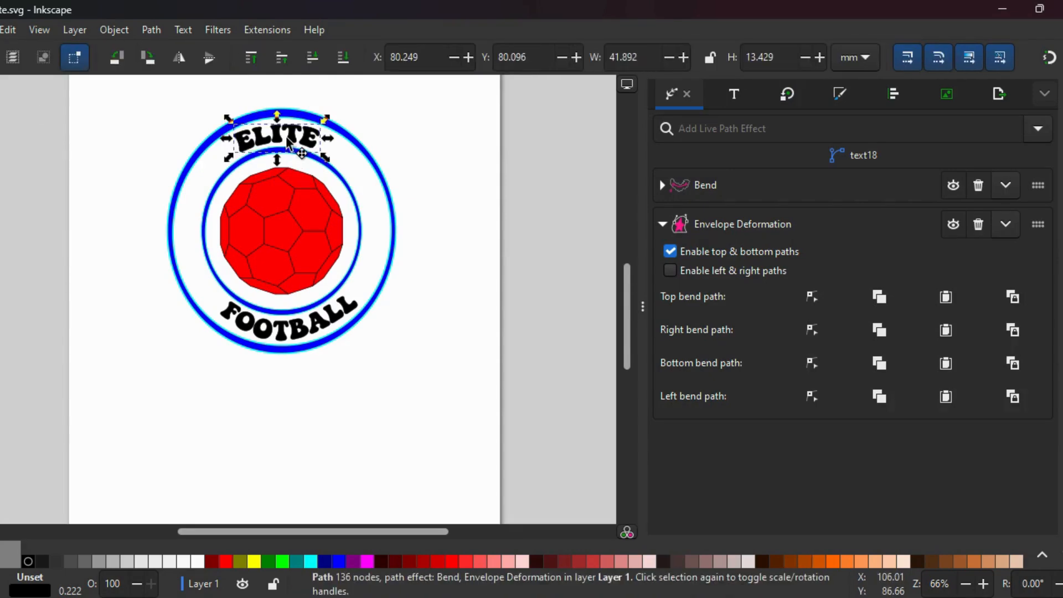
left_click_drag(287, 140, 287, 143)
left_click(443, 132)
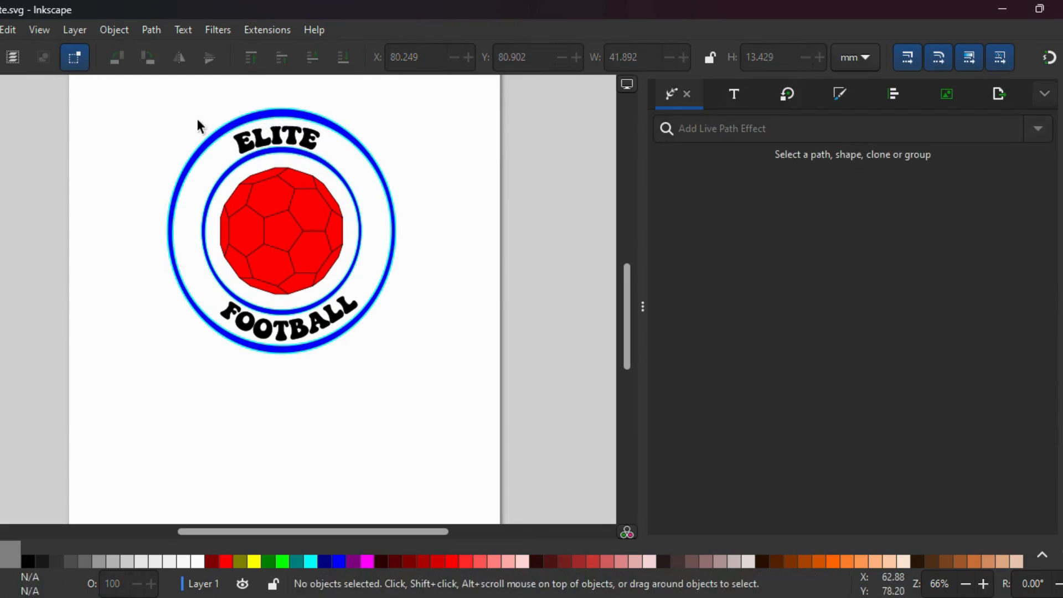
- Draw a small ellipse about 8.7 × 9.1 mm on the page left of the badge and give it a red fill and red stroke
key("e")
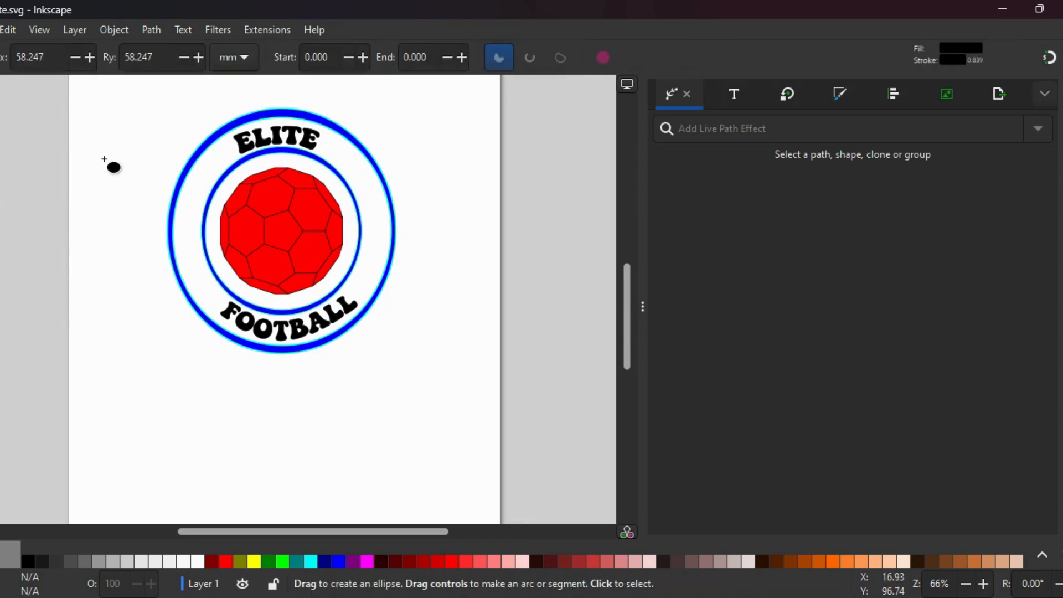
left_click_drag(109, 159, 126, 176)
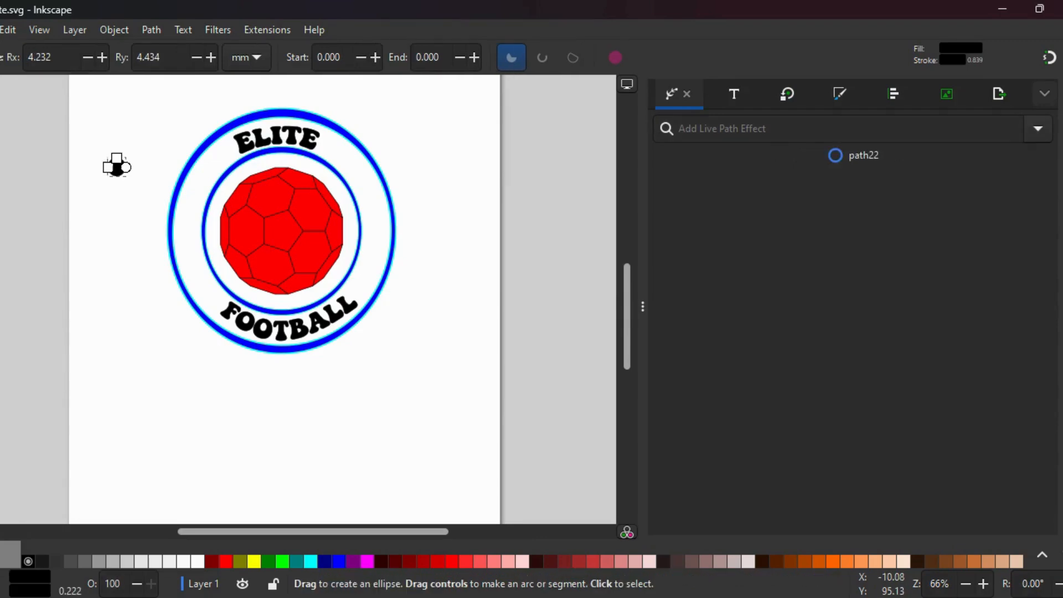
key("s")
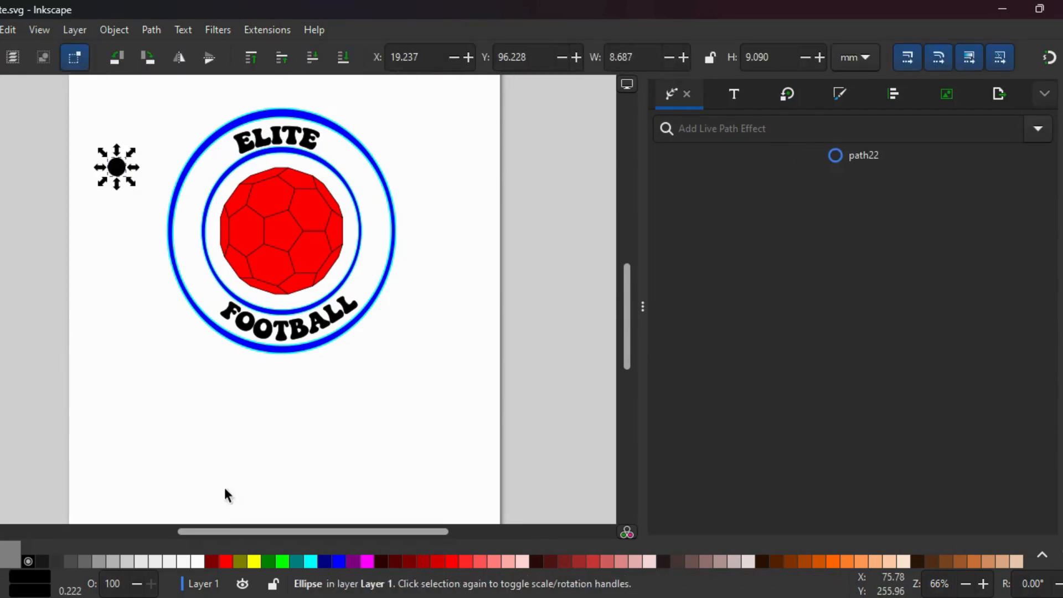
left_click(227, 560)
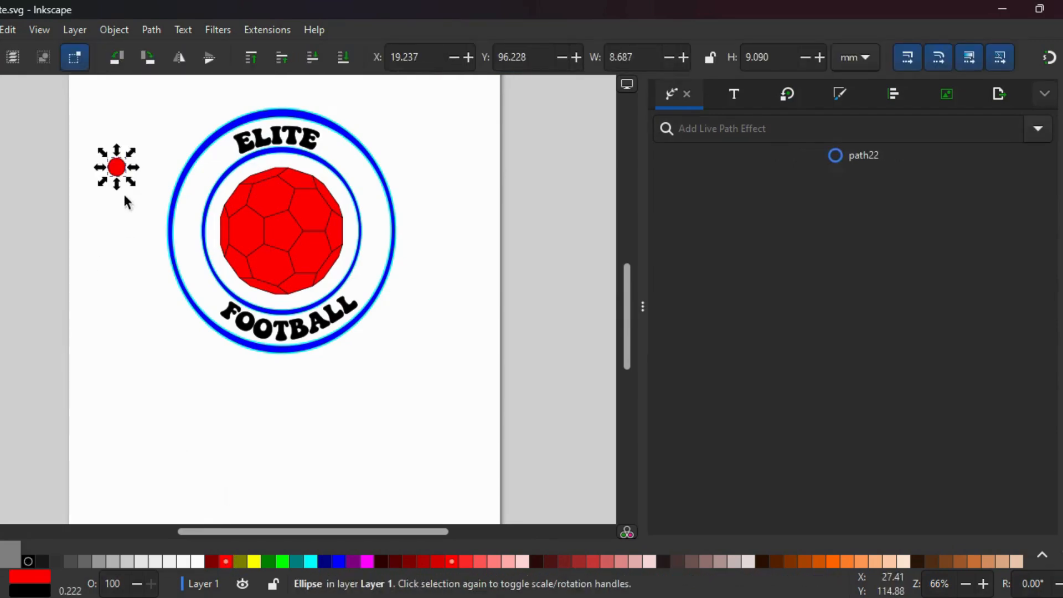
right_click(227, 560)
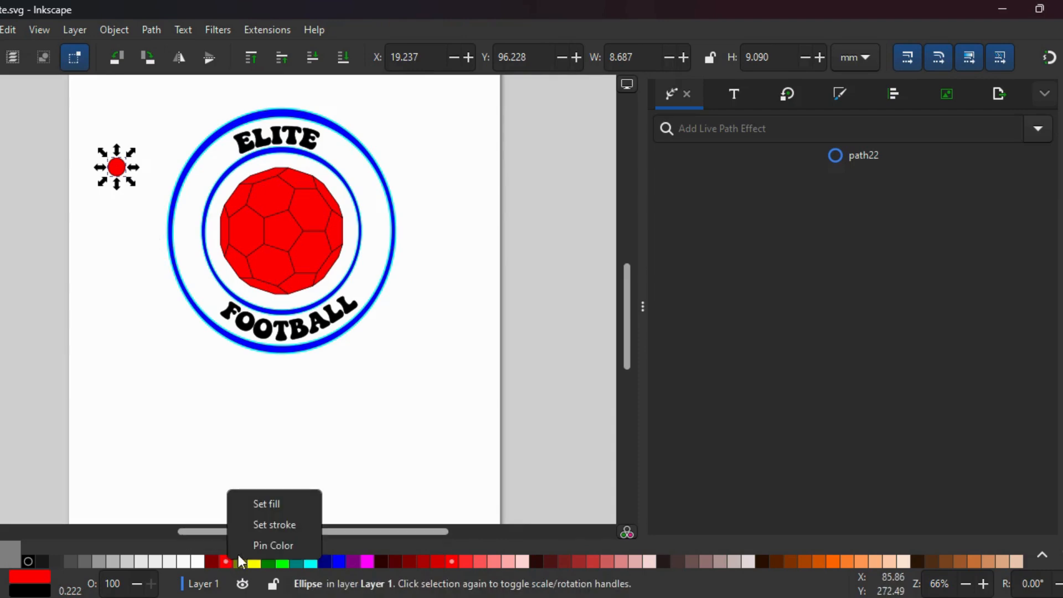
left_click(266, 530)
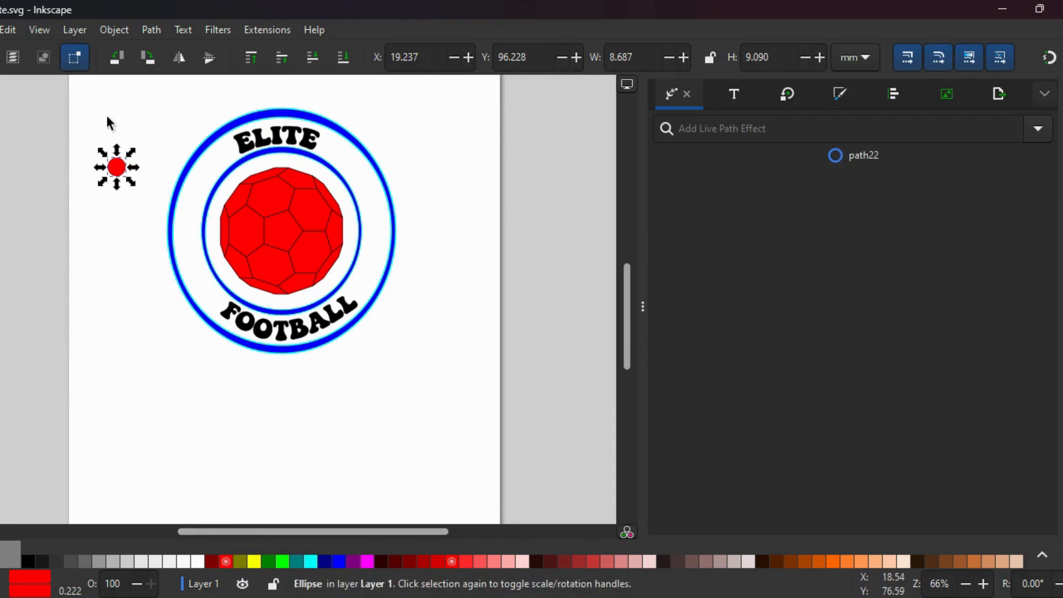
- Move the red dot into the left gap between the rings and place a duplicate in the right gap
left_click_drag(117, 175, 199, 247)
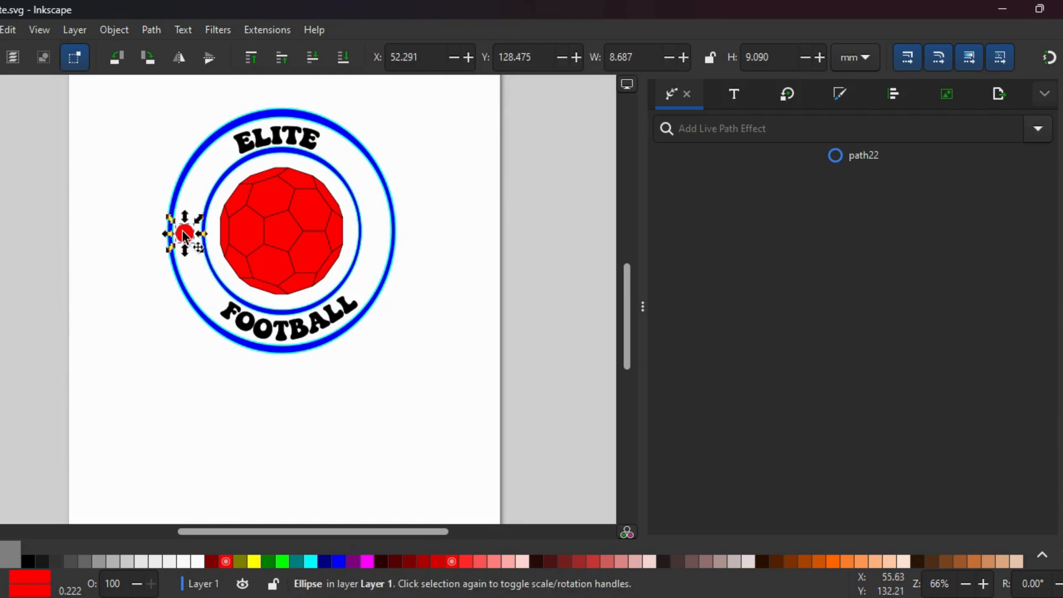
right_click(184, 233)
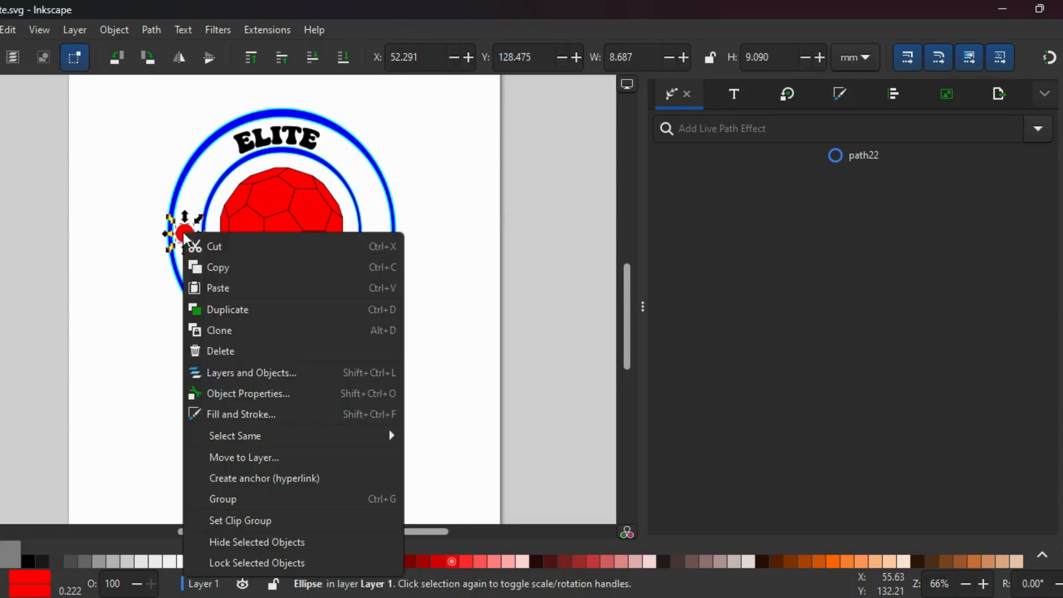
left_click(235, 304)
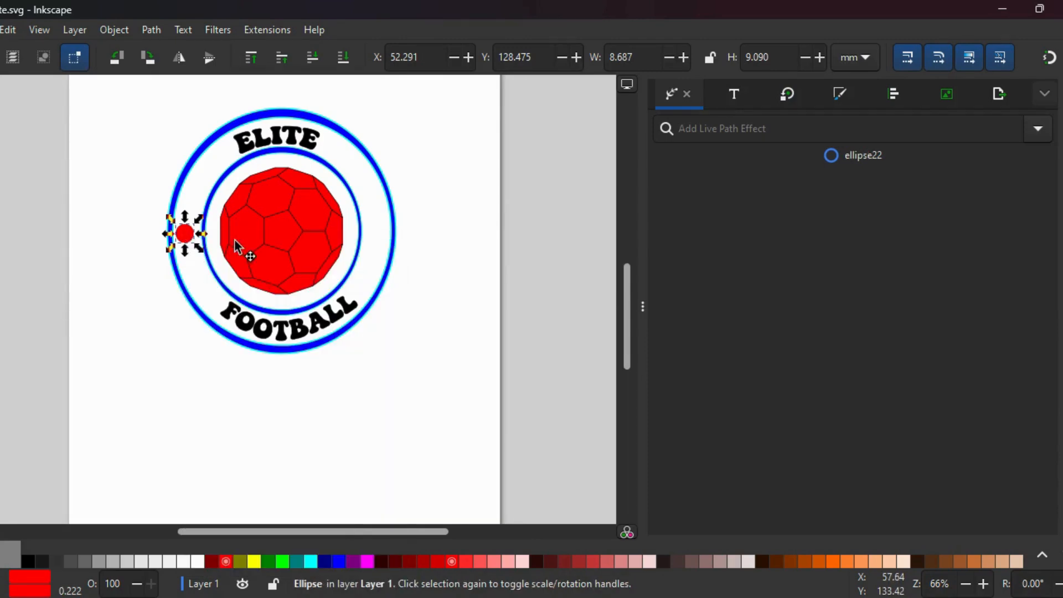
left_click_drag(235, 238, 392, 224)
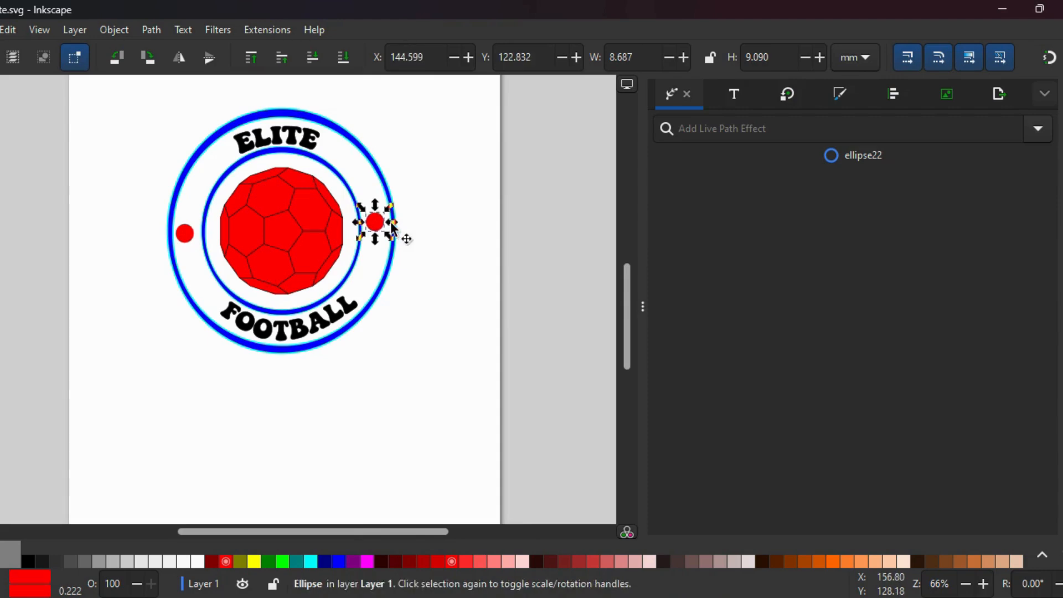
left_click(426, 210)
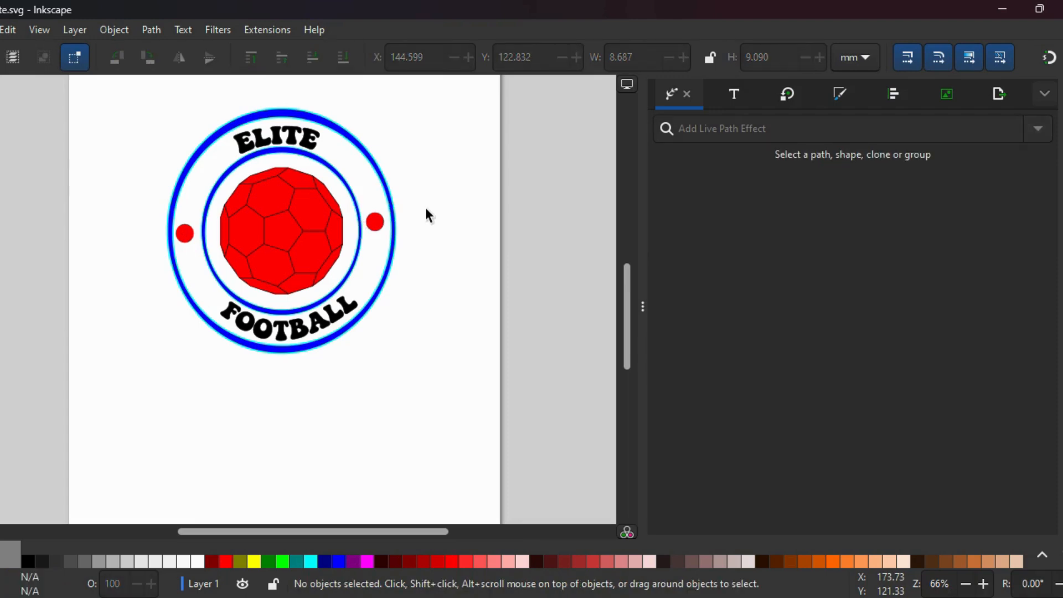
- Scale the right red dot down to about 6.7 × 7.1 mm and remove the larger dot from the left gap
left_click(381, 224)
left_click_drag(385, 228, 390, 234)
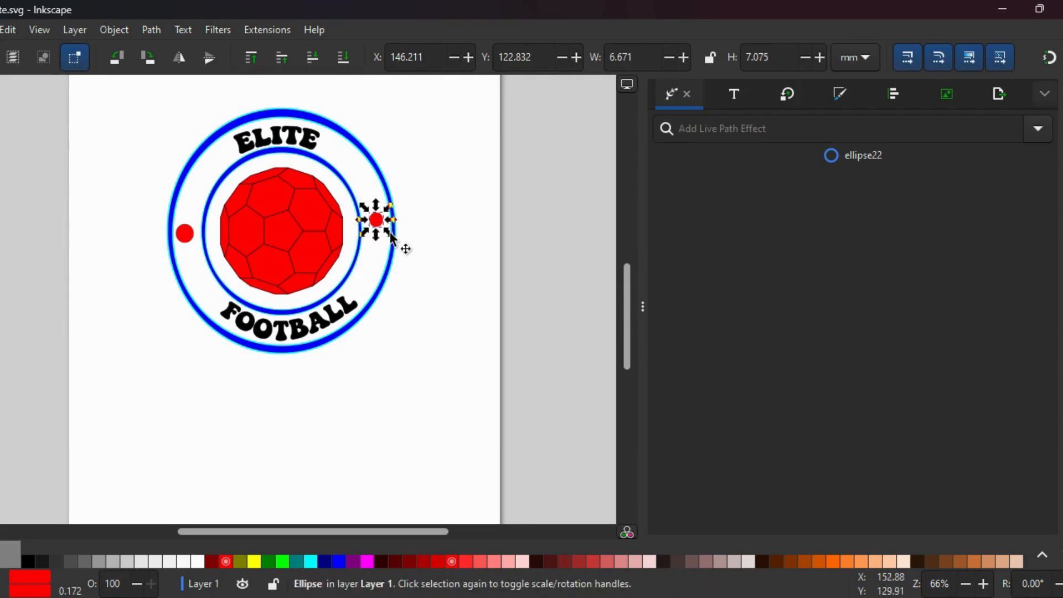
left_click(183, 240)
right_click(184, 239)
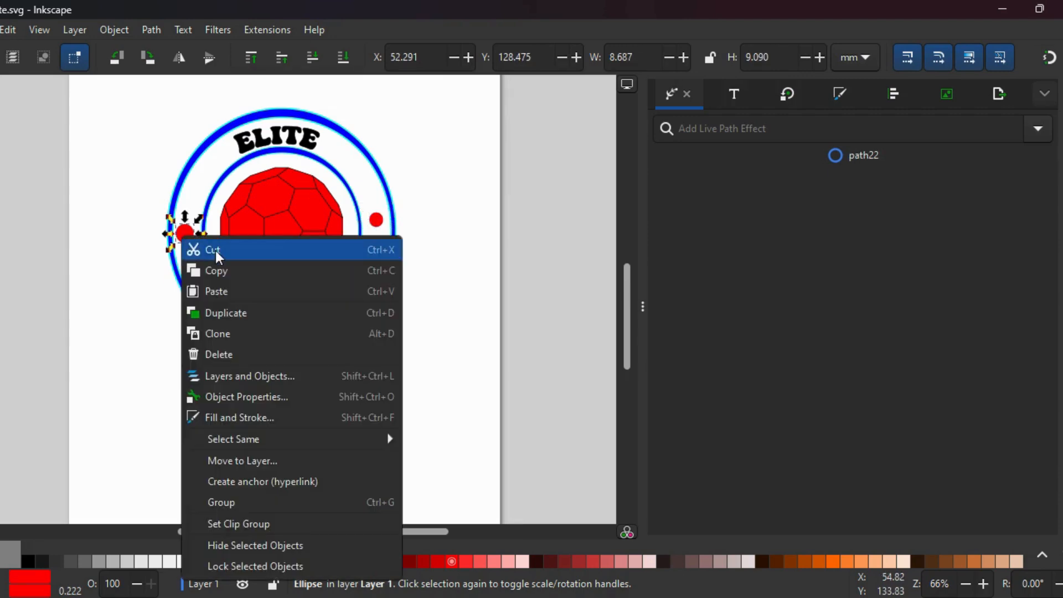
left_click(200, 247)
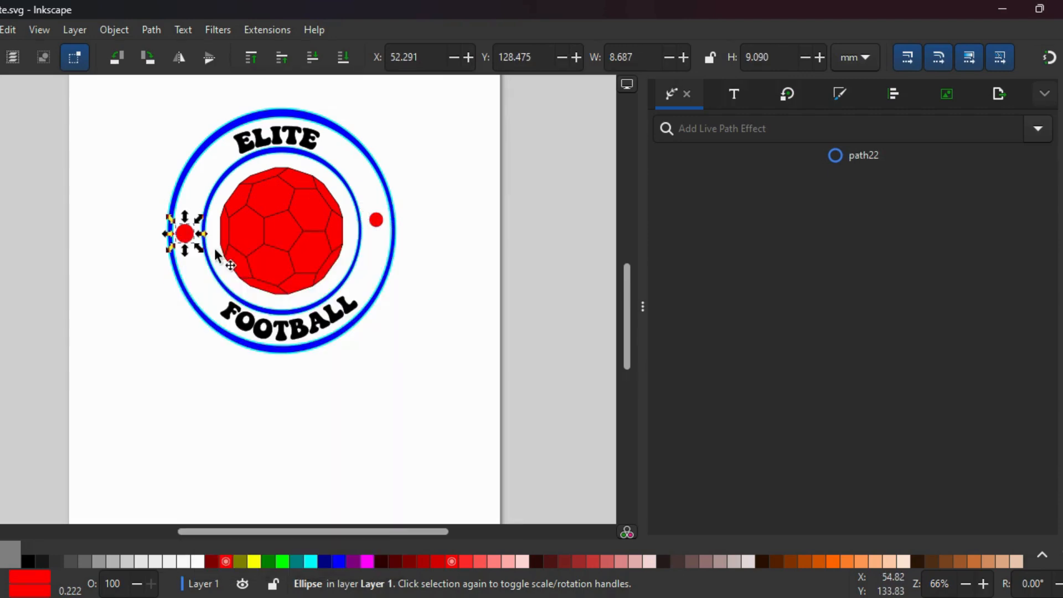
- Place a duplicate of the smaller right dot in the left gap between the rings and nudge the right dot slightly down
left_click(382, 221)
right_click(385, 223)
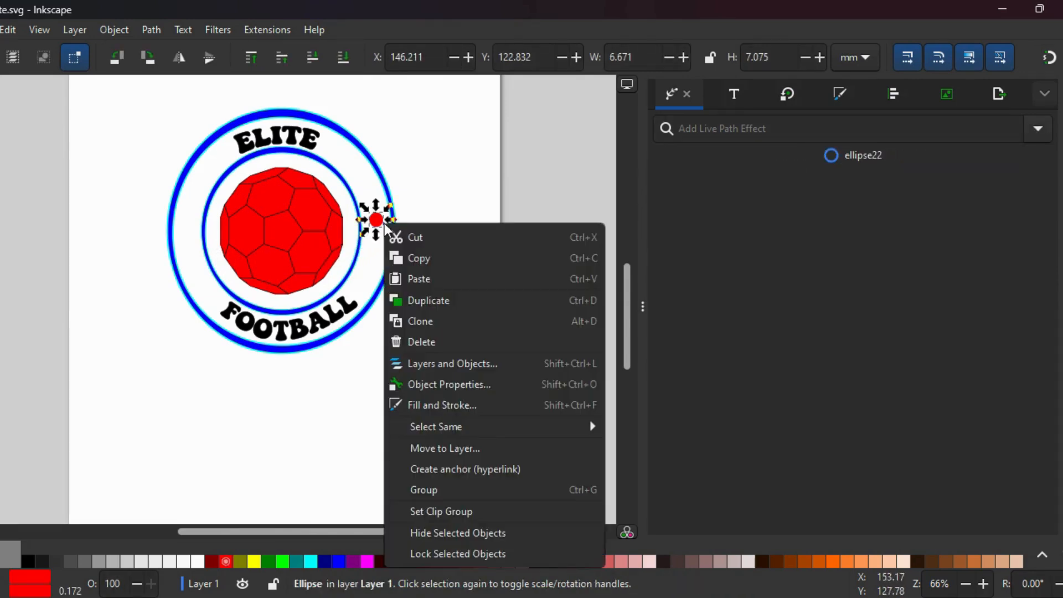
left_click(426, 301)
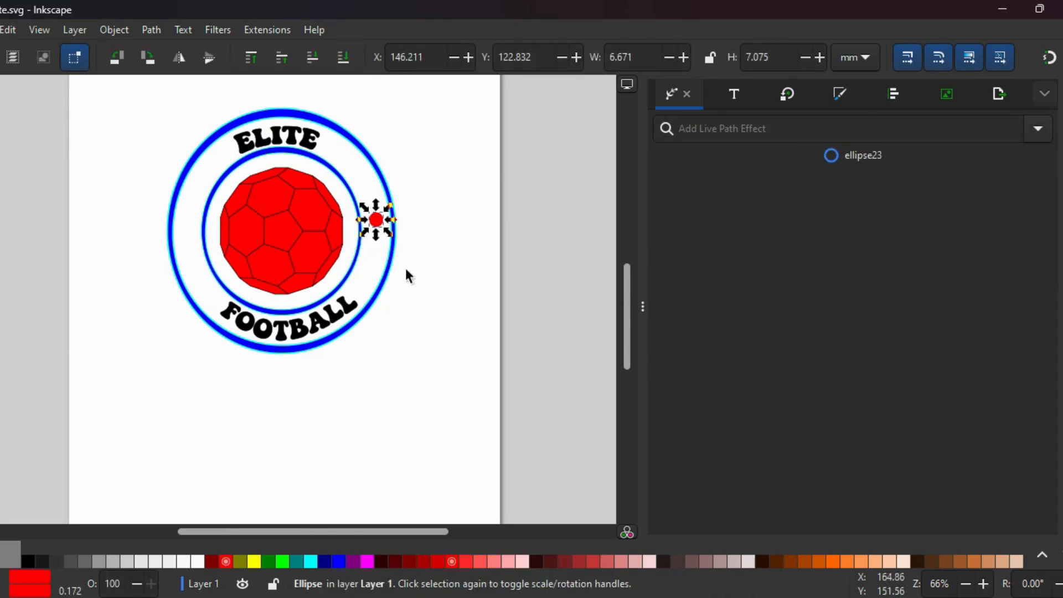
left_click_drag(357, 221, 183, 236)
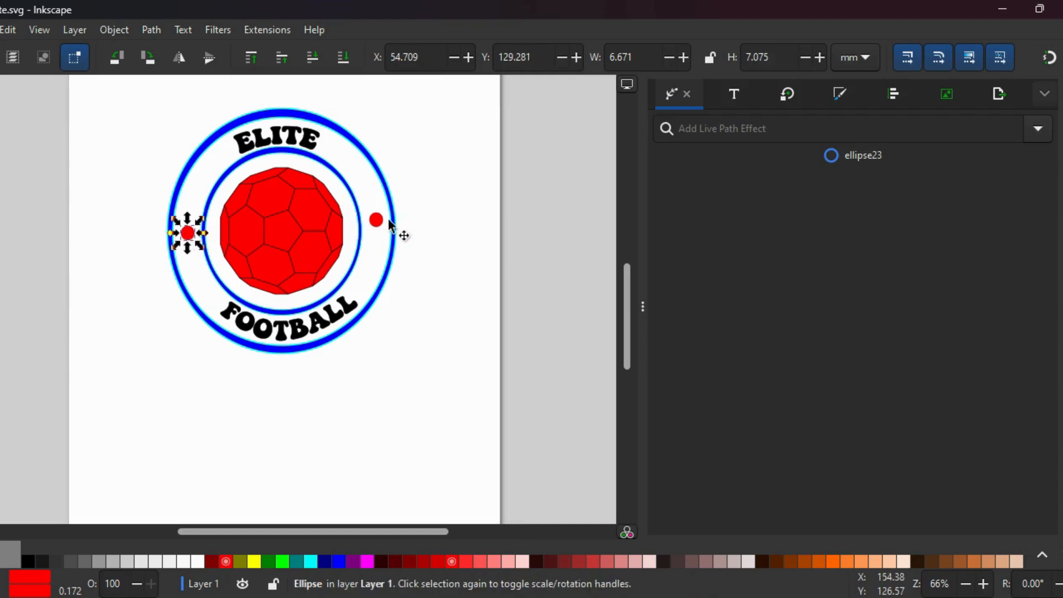
left_click(427, 220)
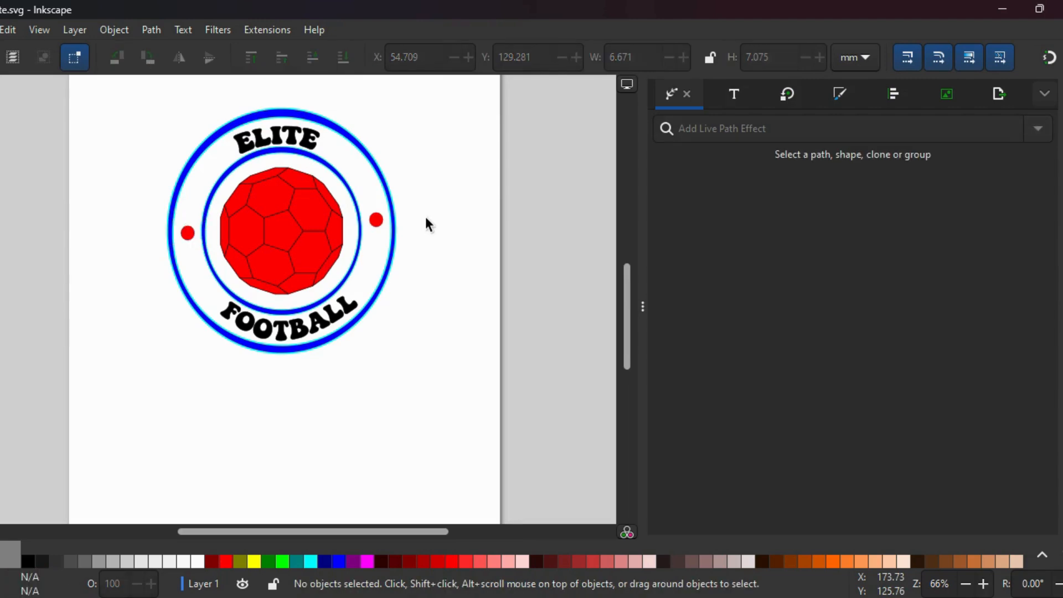
left_click(385, 227)
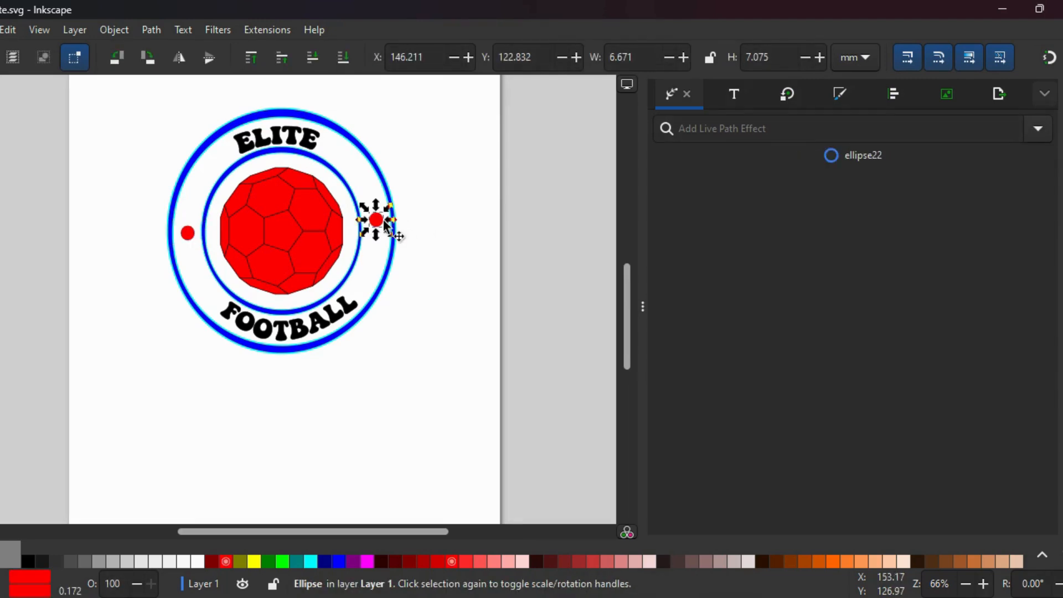
left_click_drag(384, 225, 385, 227)
left_click(439, 197)
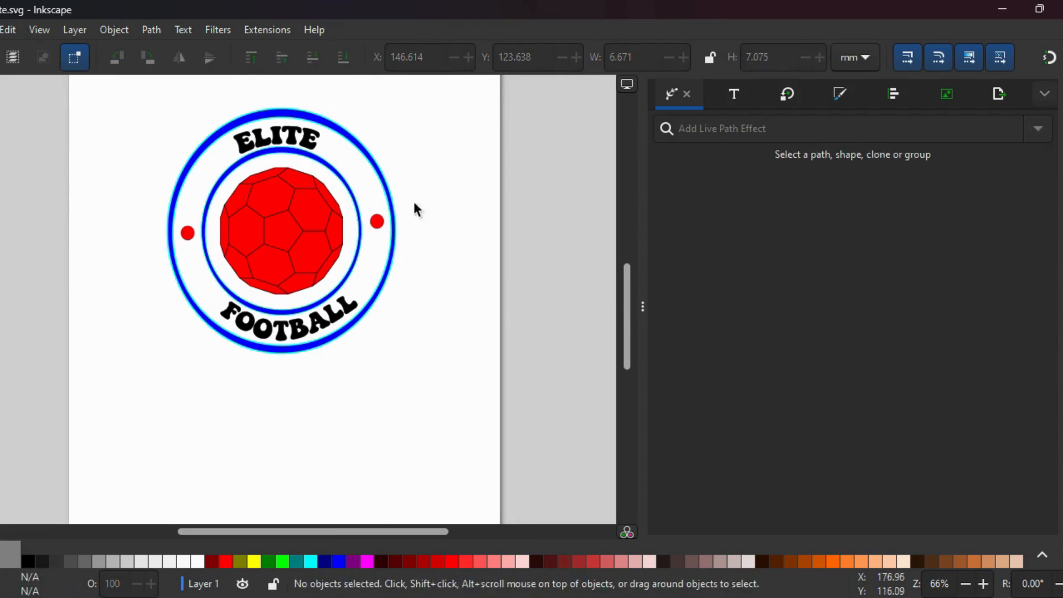
- Add the text SINCE 2026 on the page just below the badge
key("t")
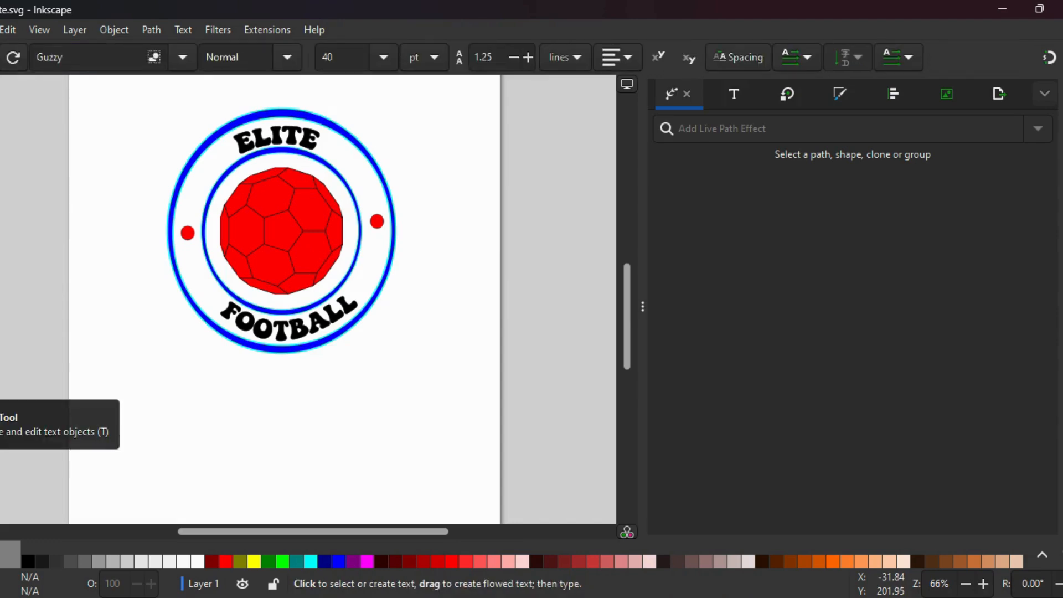
left_click(201, 390)
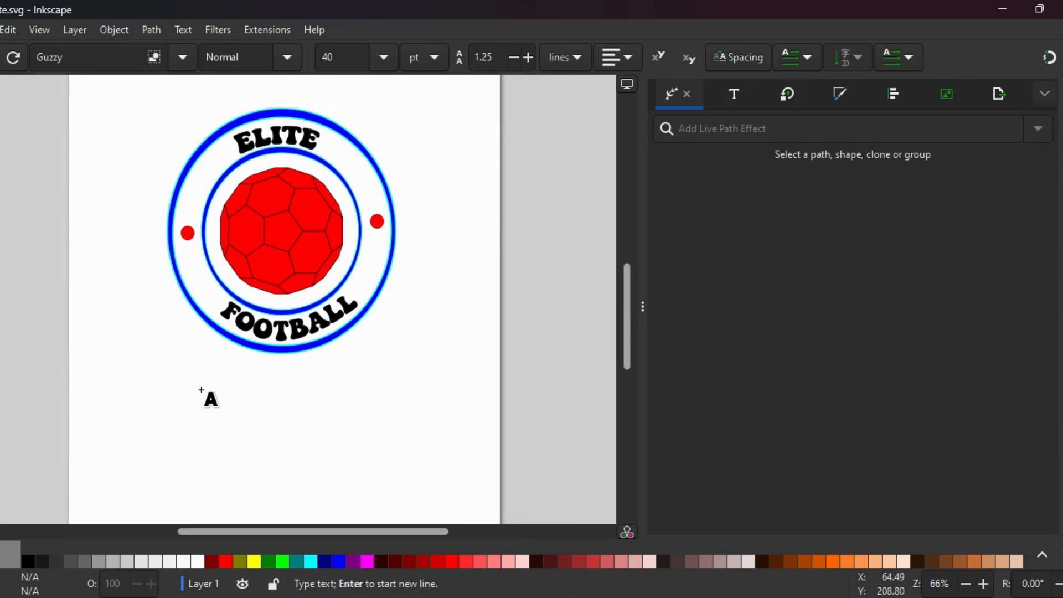
type("SINCE 20")
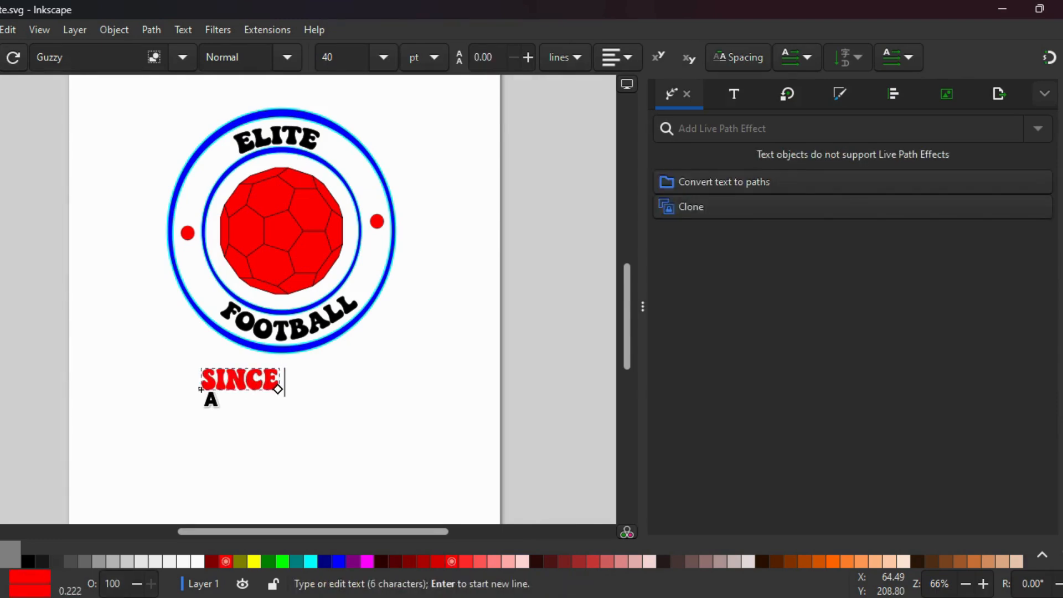
type("26")
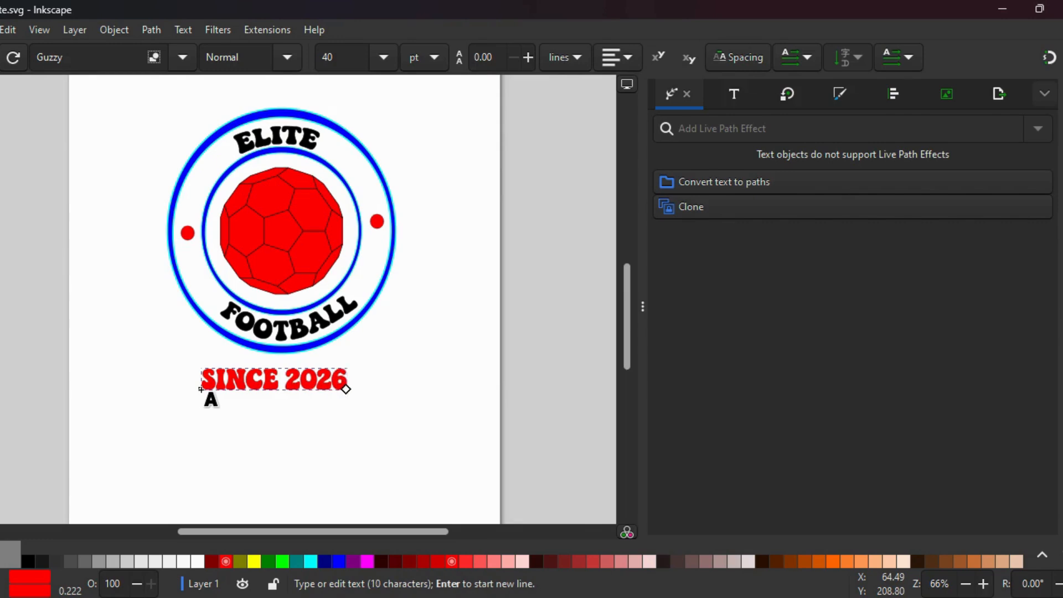
- Remove the fill from the SINCE 2026 text and give it a blue stroke
right_click(33, 560)
left_click(75, 524)
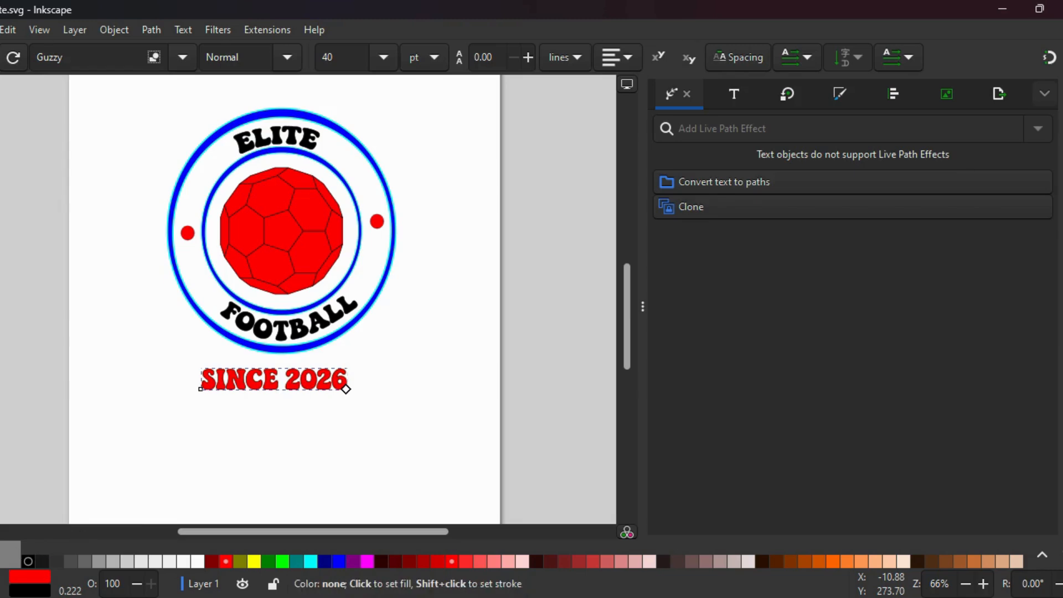
left_click(28, 561)
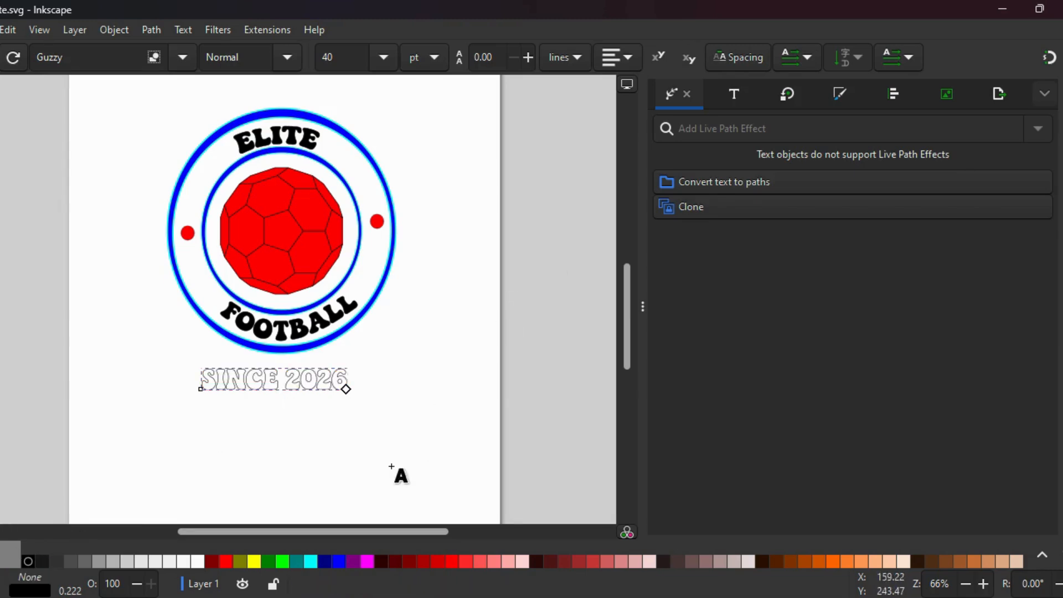
right_click(337, 556)
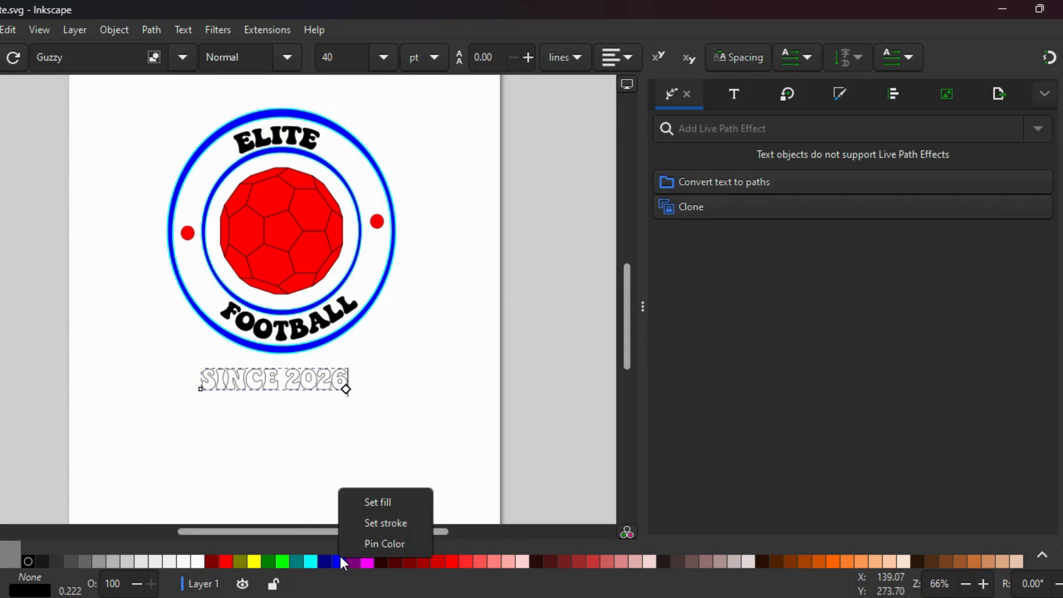
left_click(374, 527)
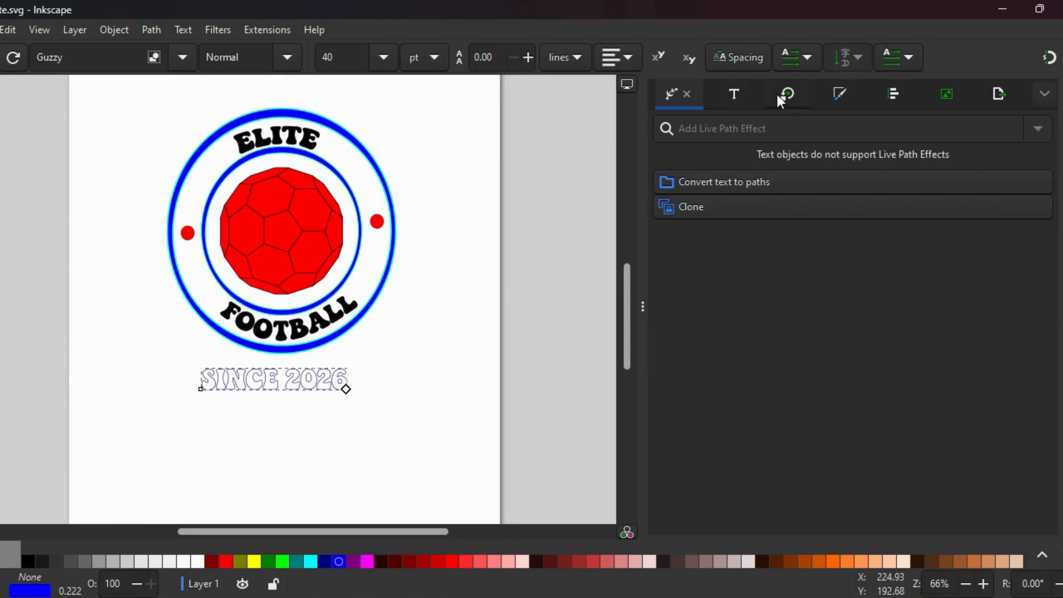
- Increase the stroke width of the SINCE 2026 text to 0.922 mm and switch to the Selector tool
left_click(839, 94)
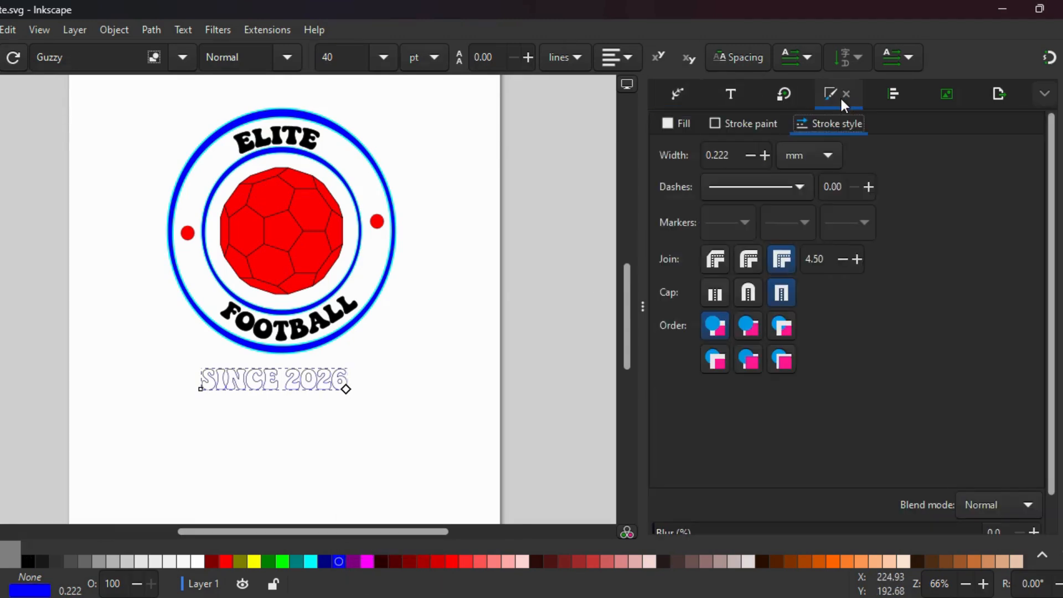
left_click(763, 156)
left_click(763, 156)
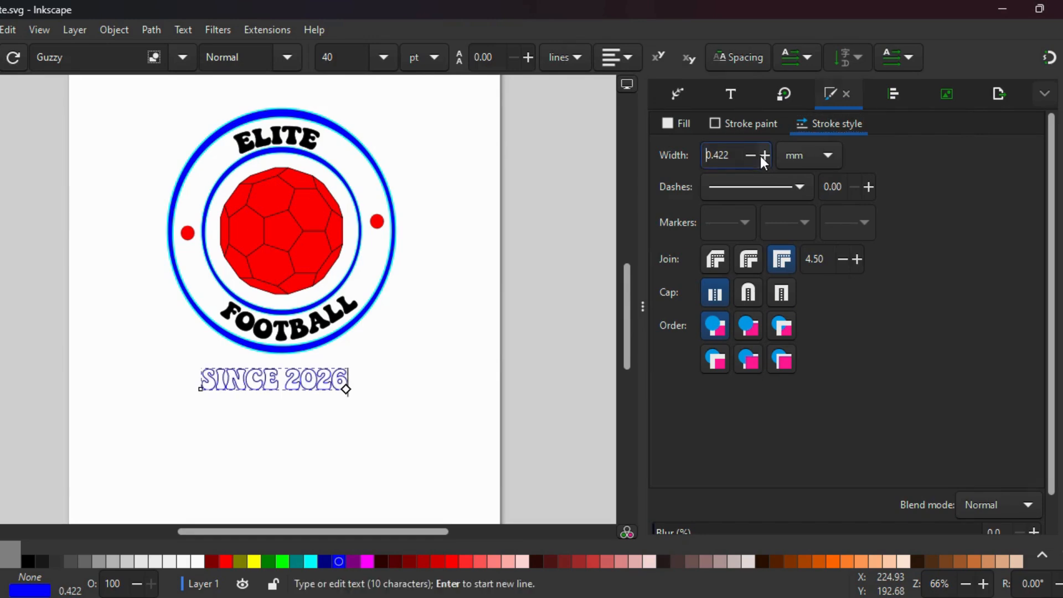
left_click(763, 156)
left_click(763, 156)
left_click(763, 156)
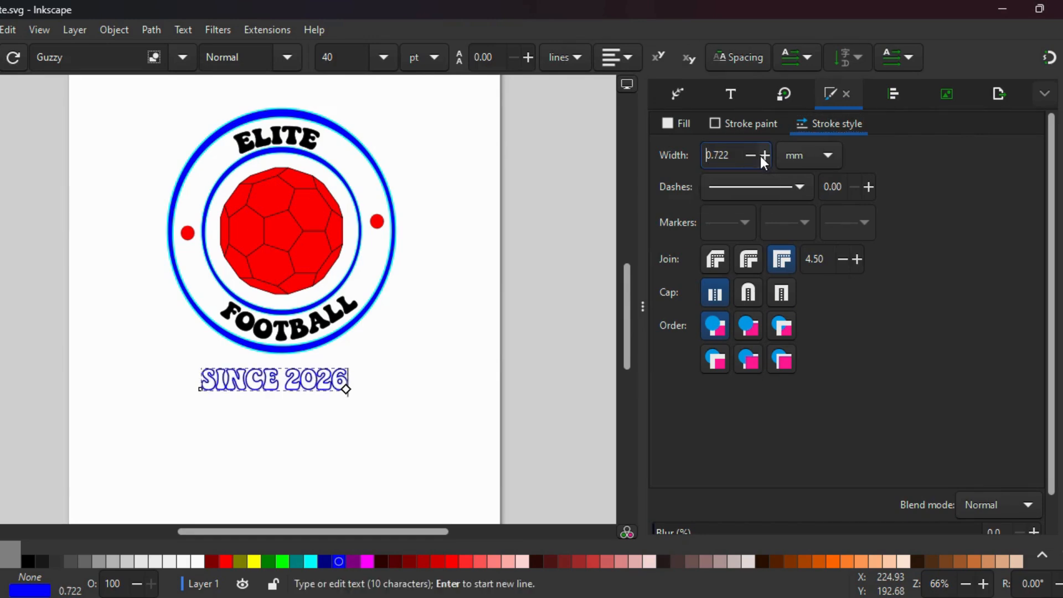
left_click(763, 156)
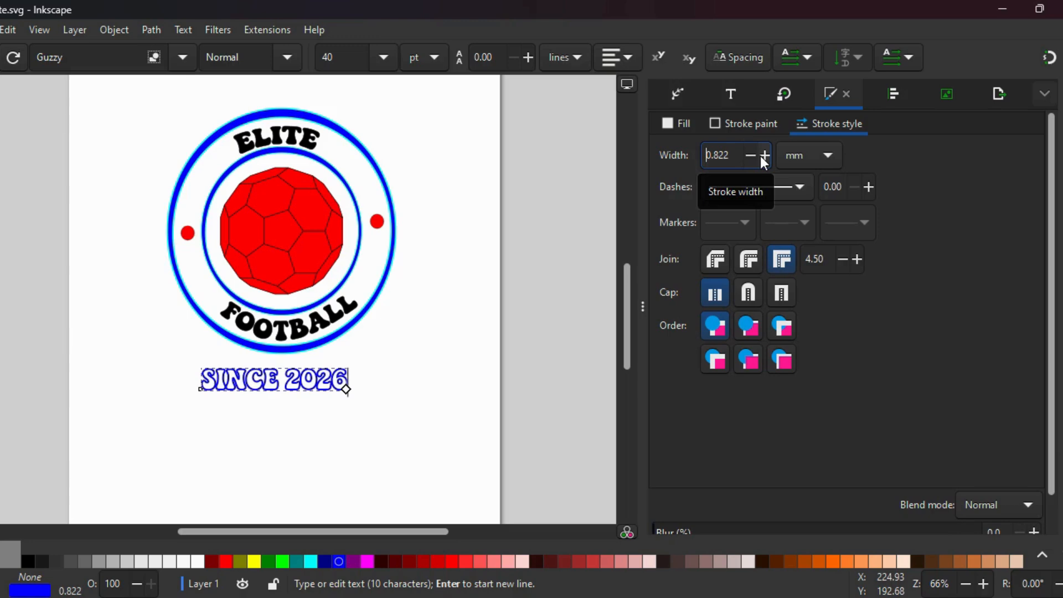
left_click(763, 156)
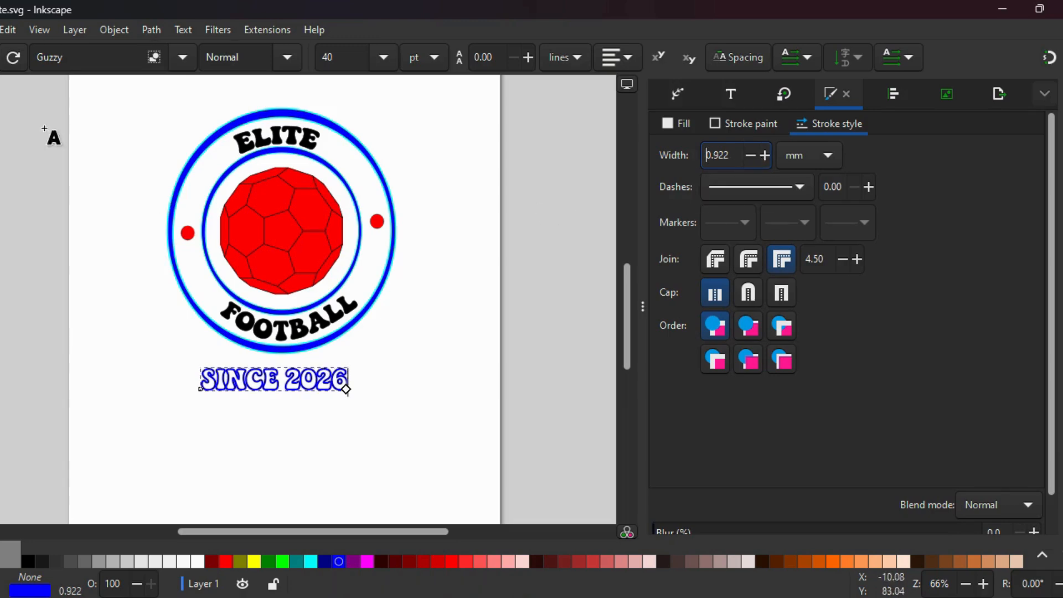
left_click(0, 86)
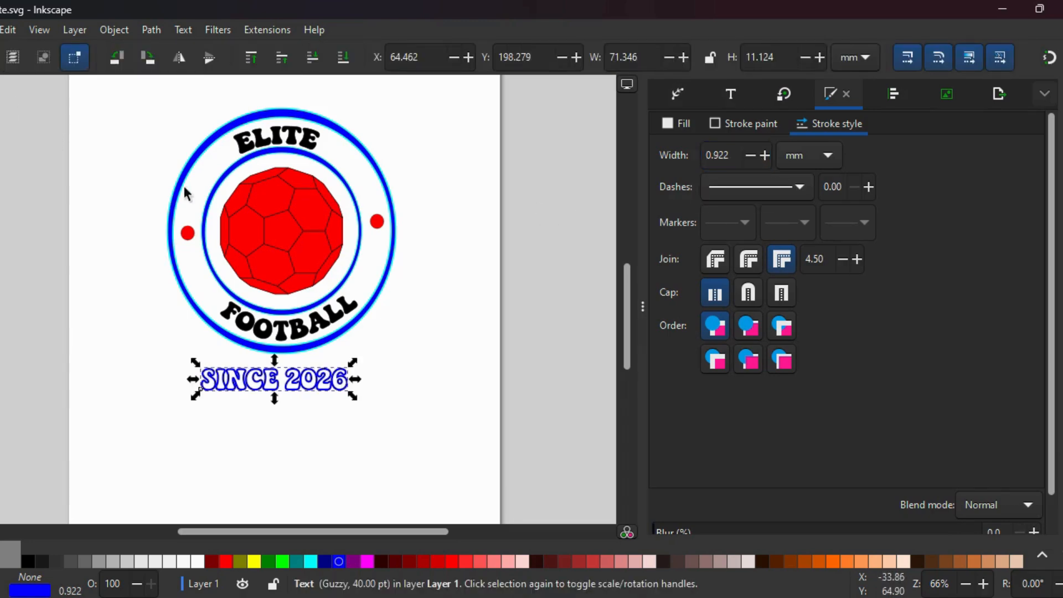
- Convert SINCE 2026 to paths and add Envelope Deformation with left and right paths disabled
left_click(674, 97)
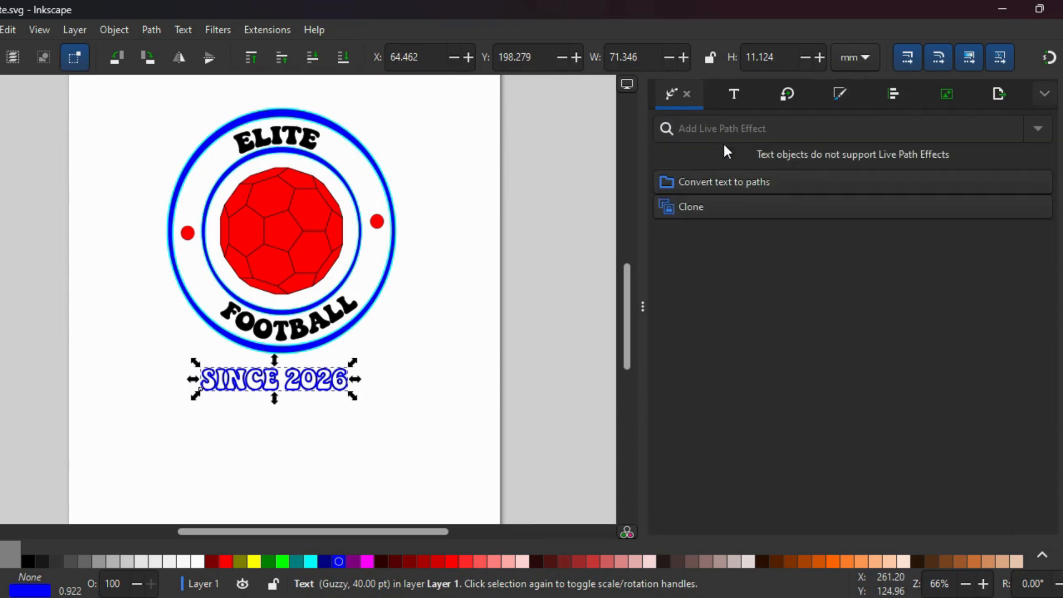
left_click(741, 183)
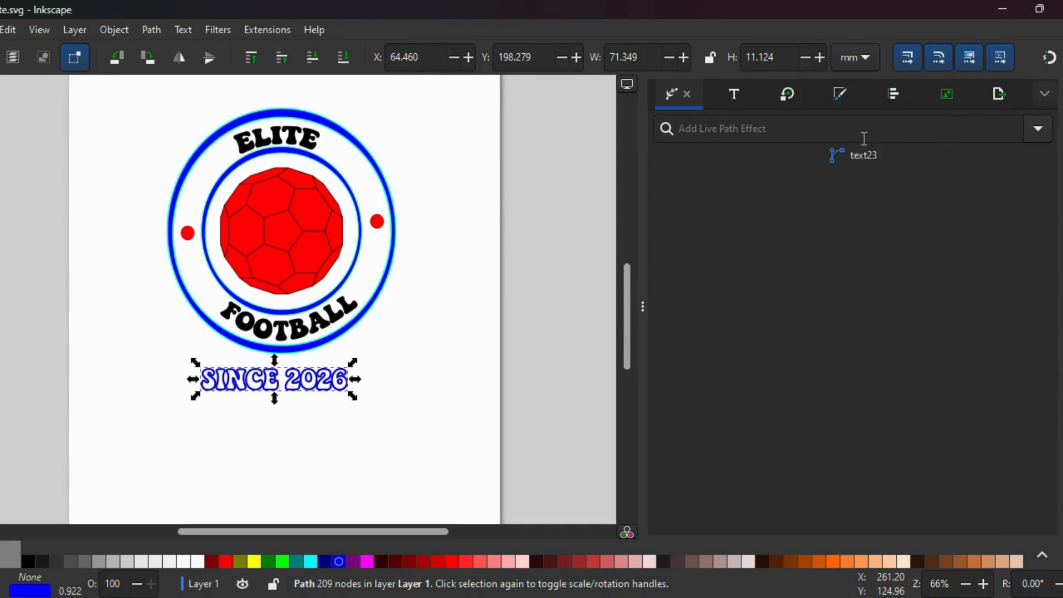
left_click(1038, 131)
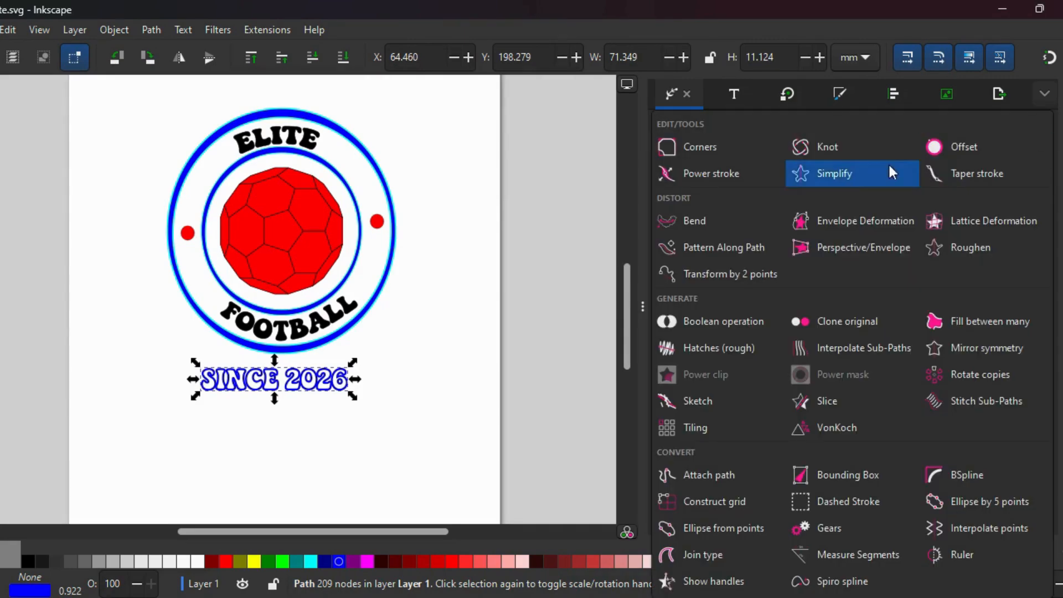
left_click(835, 216)
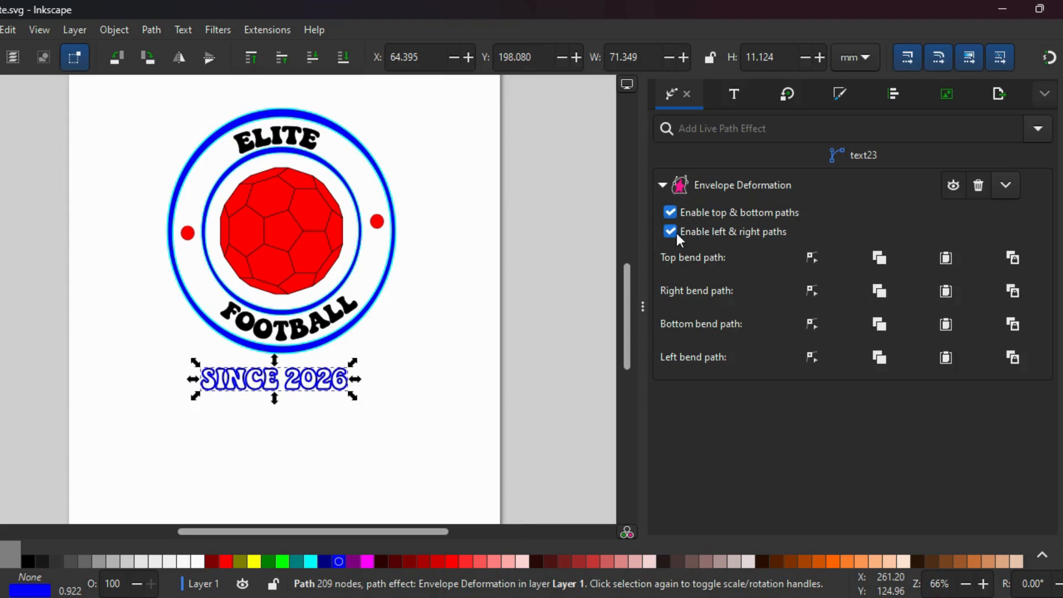
- Try bending the bottom and top paths of SINCE 2026 downward so the lettering follows the badge's lower curve
left_click(813, 326)
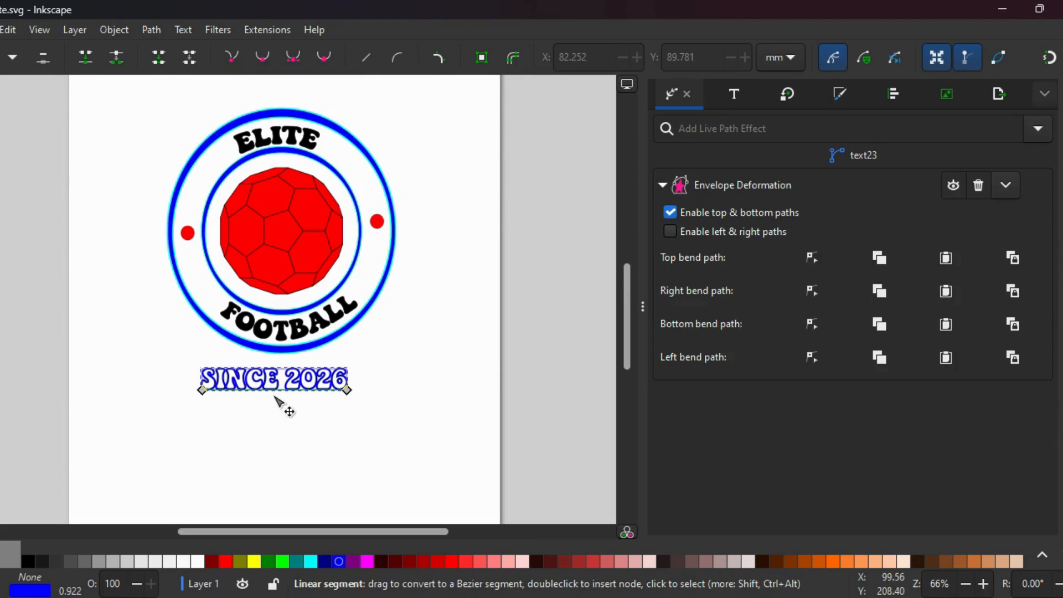
left_click_drag(276, 395, 277, 413)
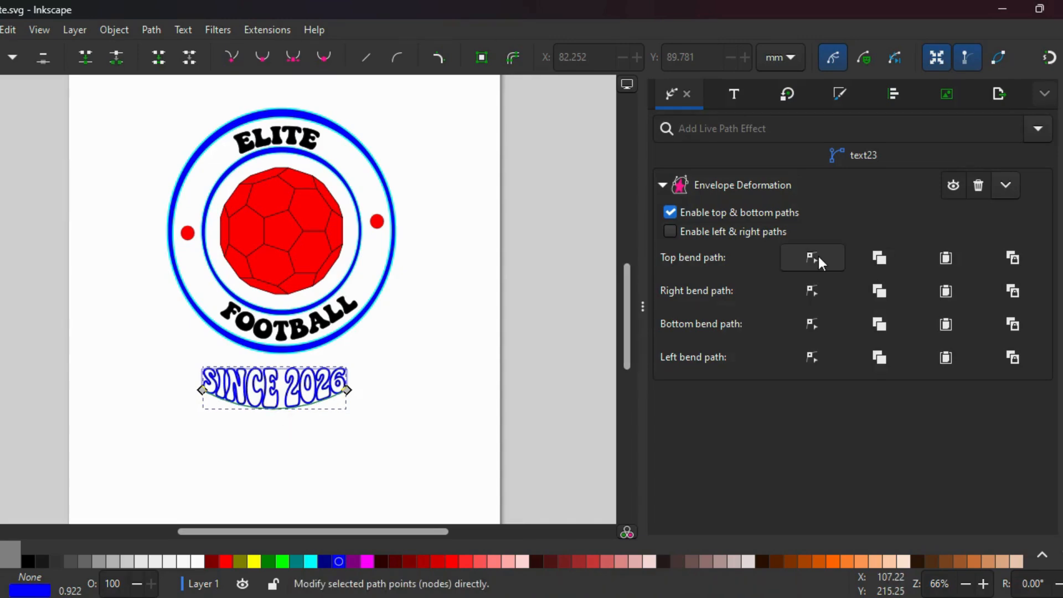
left_click(814, 258)
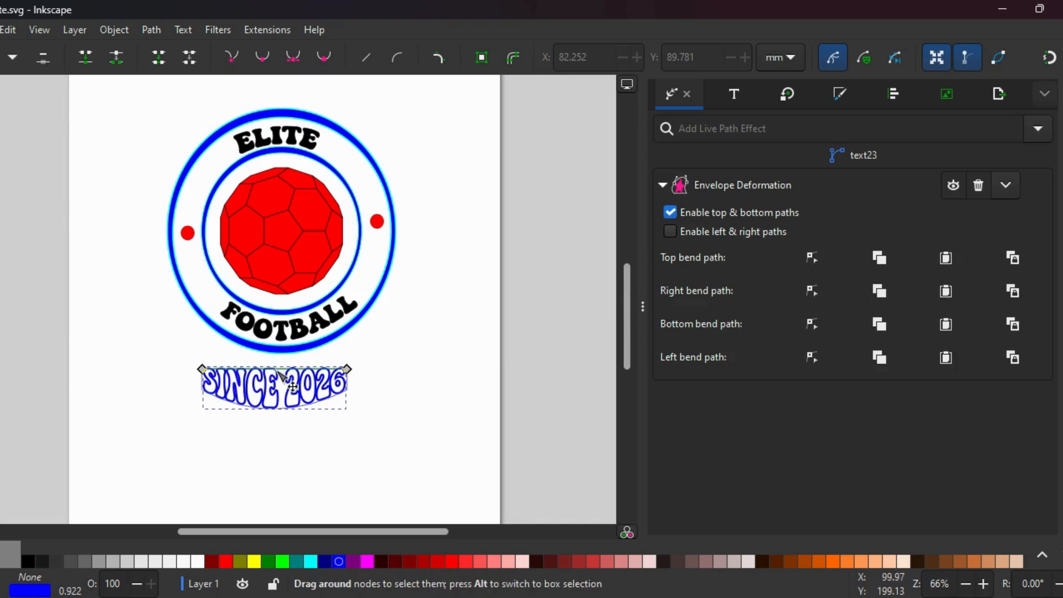
left_click_drag(279, 374, 276, 387)
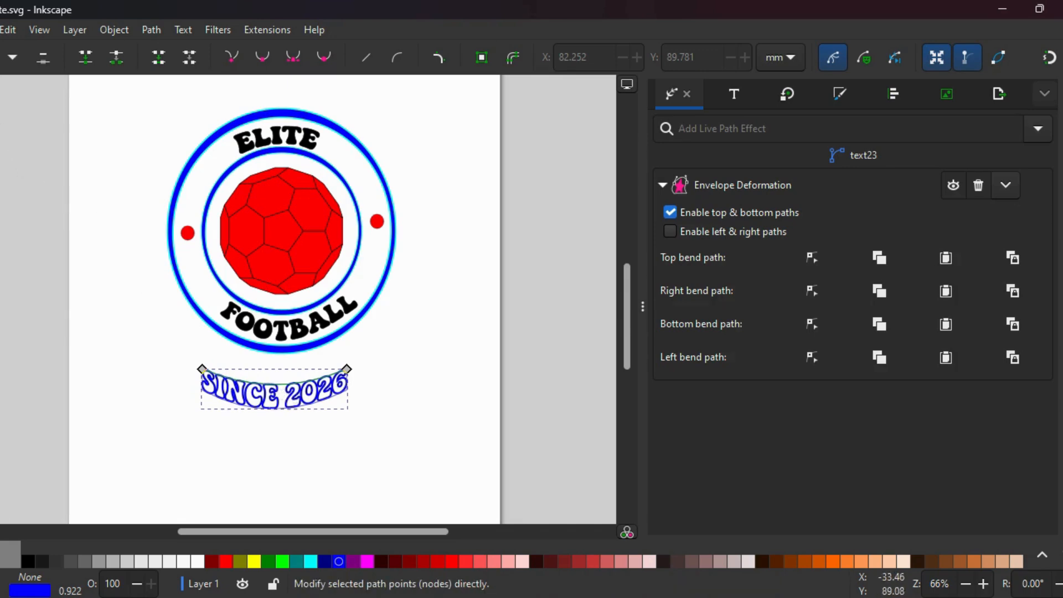
- Try moving the curved SINCE 2026 lettering up against the lower edge of the outer ring, then deselect it
key("s")
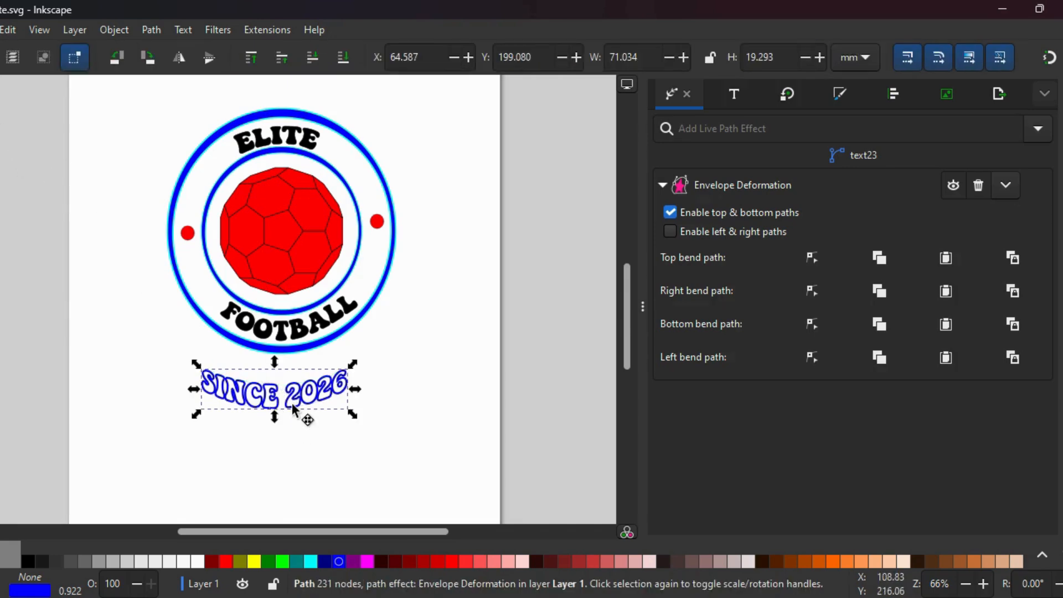
left_click_drag(293, 410, 306, 371)
left_click(440, 302)
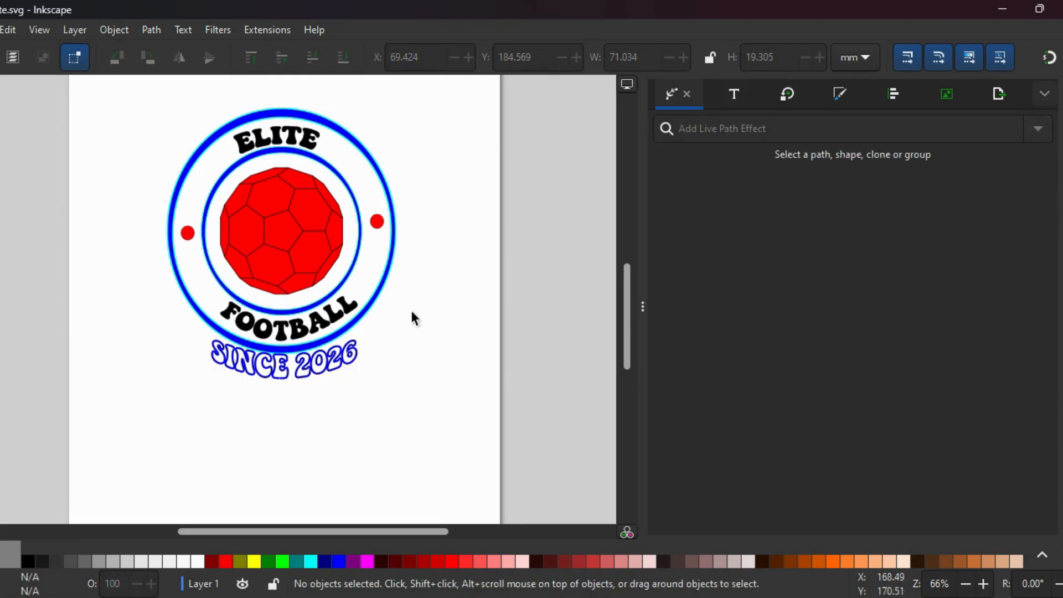
- Undo the move and both envelope bends of the SINCE 2026 lettering
left_click(320, 364)
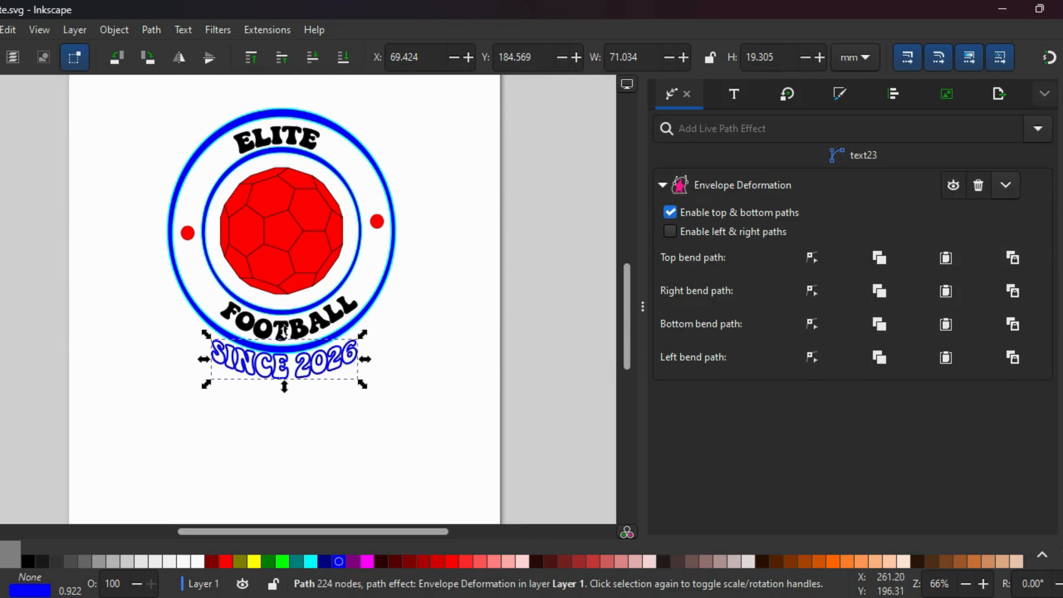
key("ctrl+z")
key("ctrl+z")
key("ctrl+z")
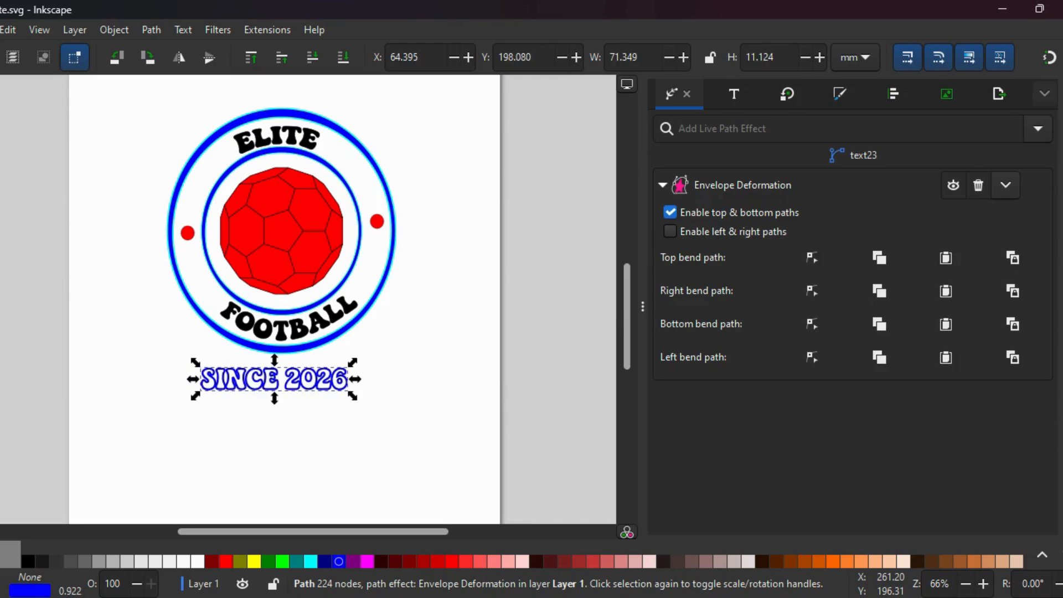
- Add a Bend path effect to SINCE 2026, curve its middle downward and stretch its right end slightly outward
left_click(1037, 128)
left_click(693, 224)
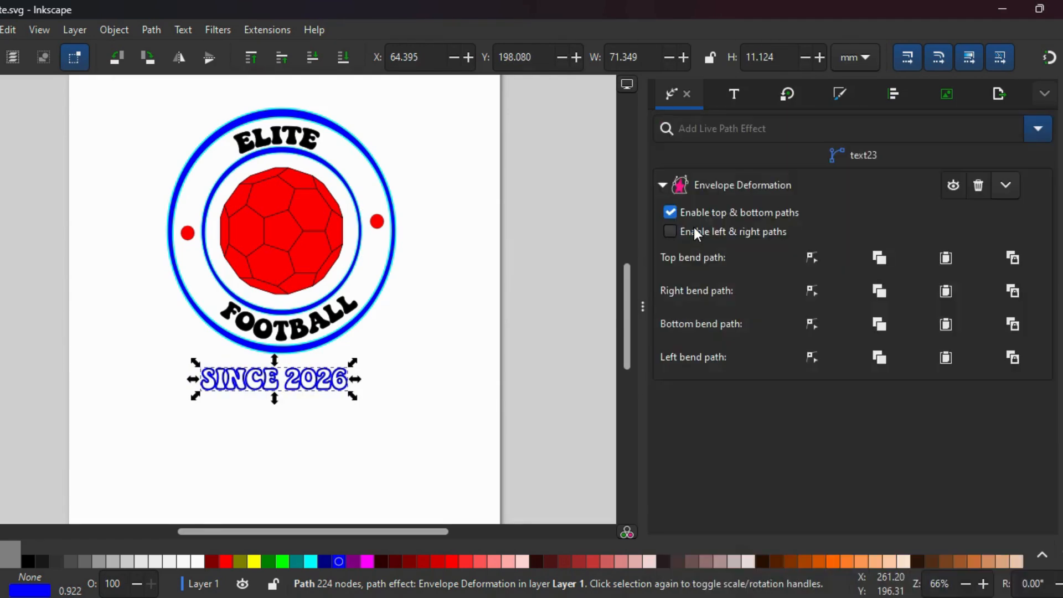
left_click(787, 260)
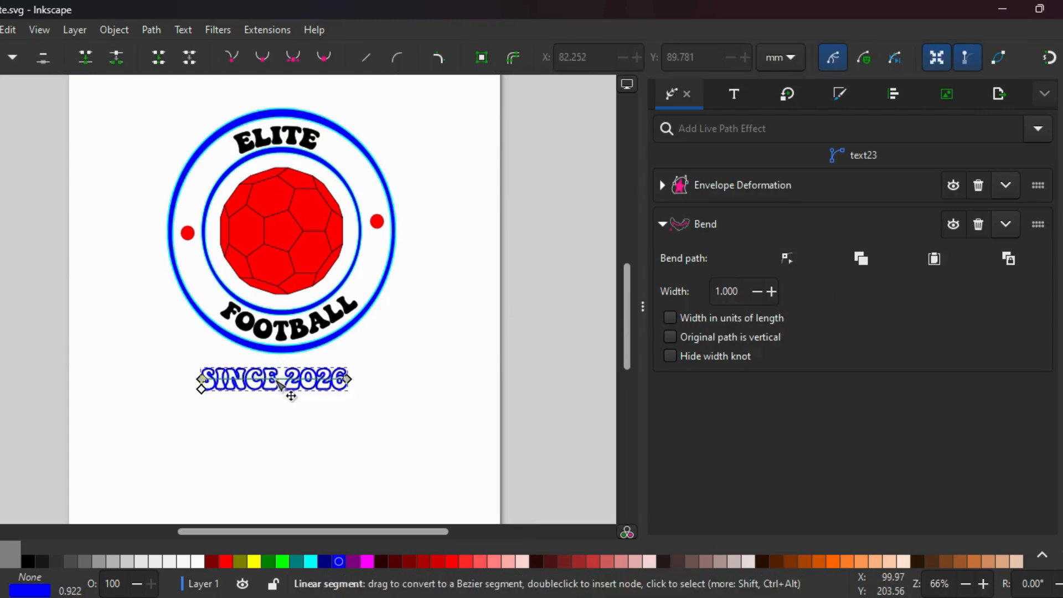
left_click_drag(277, 380, 279, 402)
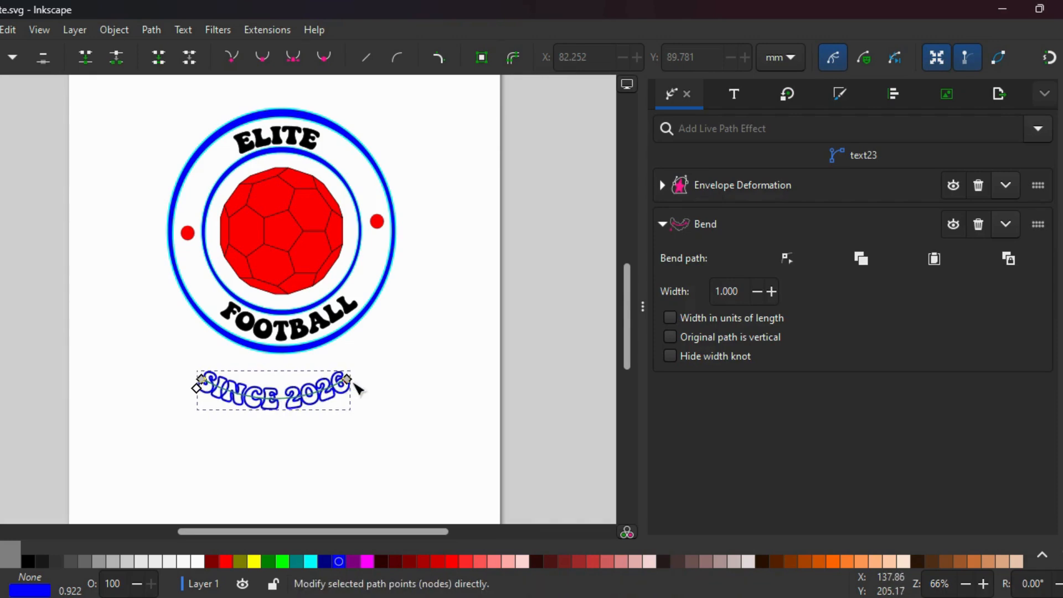
left_click_drag(348, 380, 359, 383)
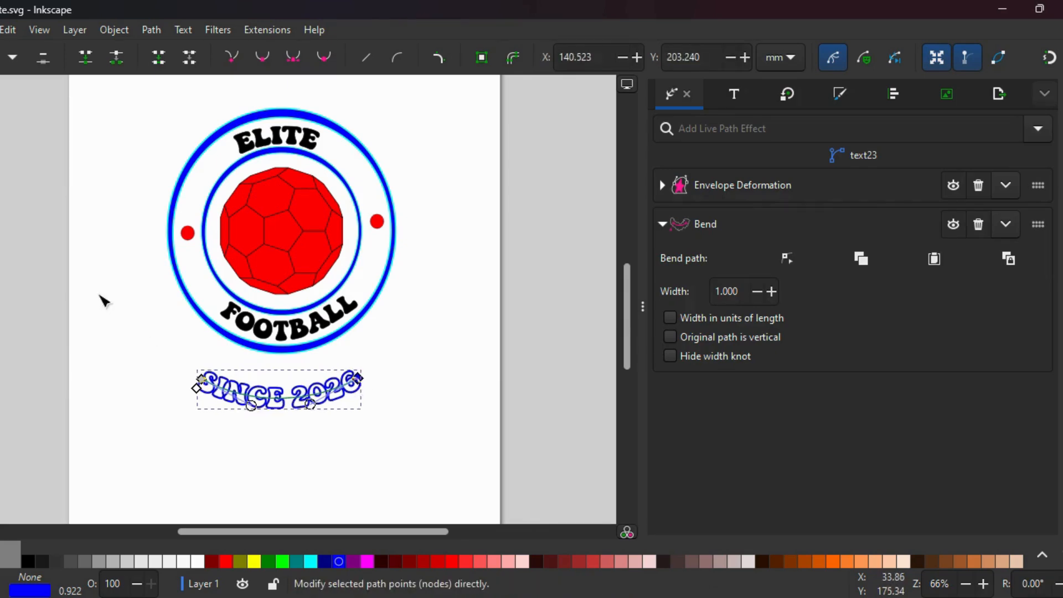
key("s")
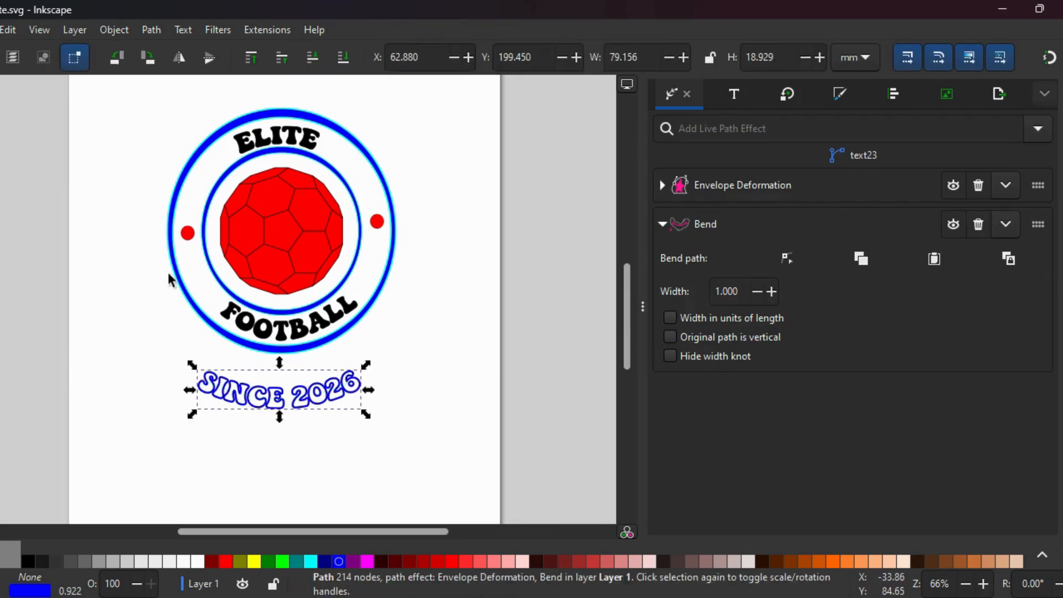
- Move SINCE 2026 up against the outer ring's lower edge and deepen its bend slightly
left_click_drag(308, 395, 310, 359)
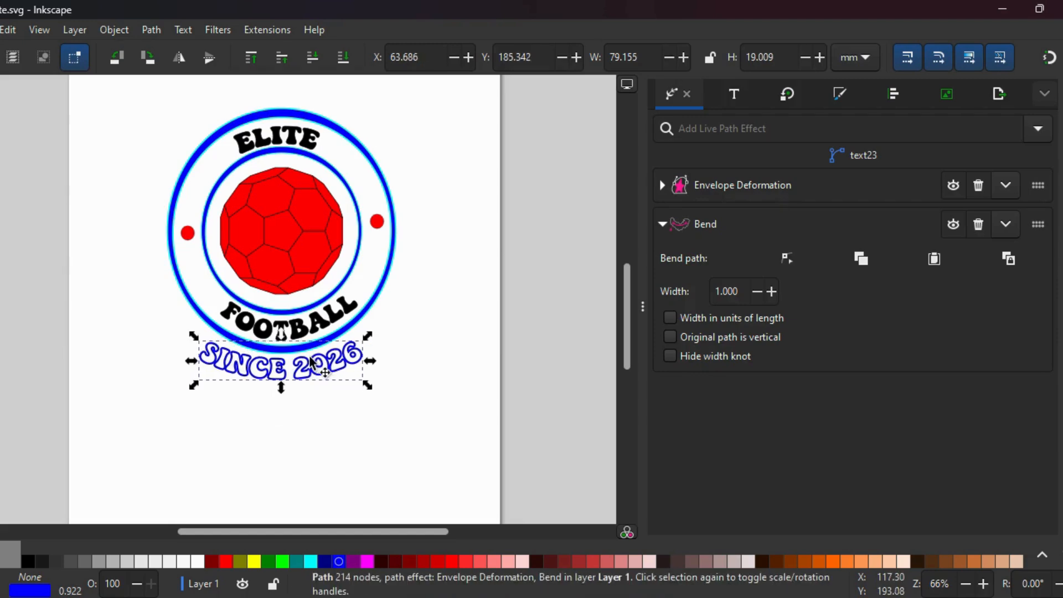
left_click(794, 256)
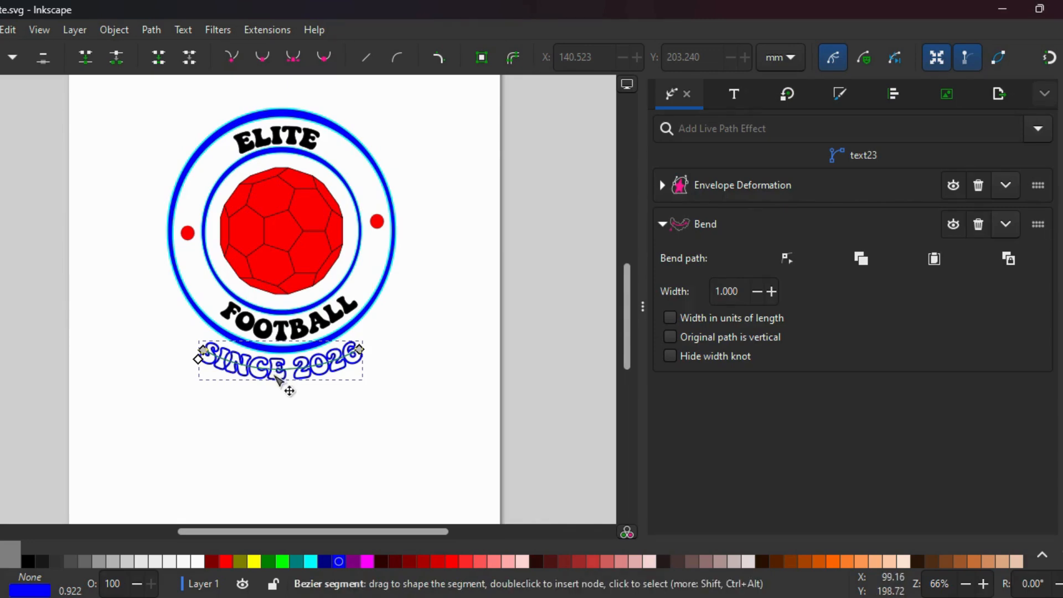
left_click_drag(275, 377, 286, 380)
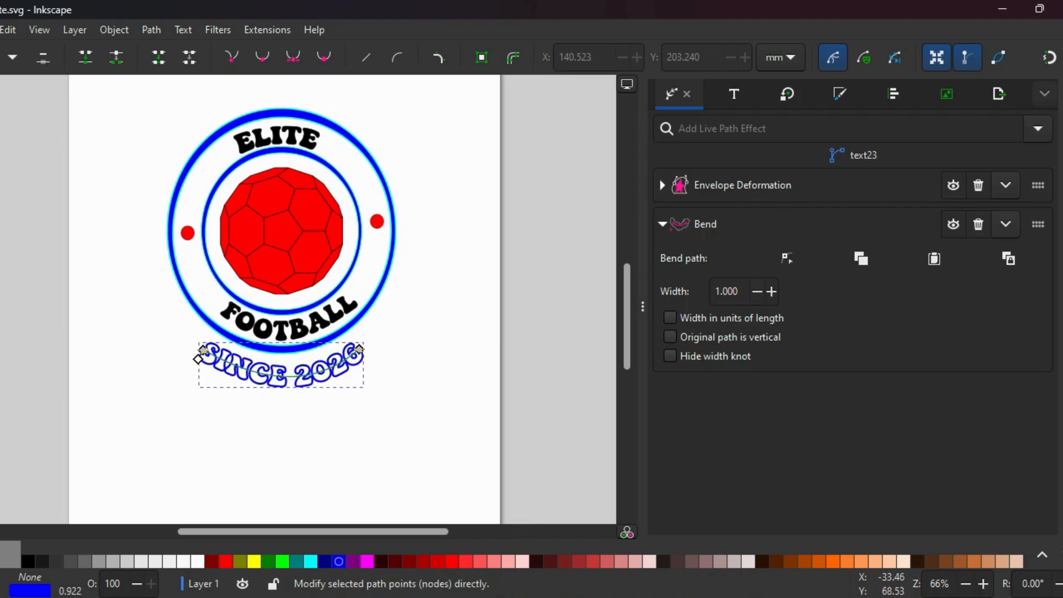
left_click(0, 95)
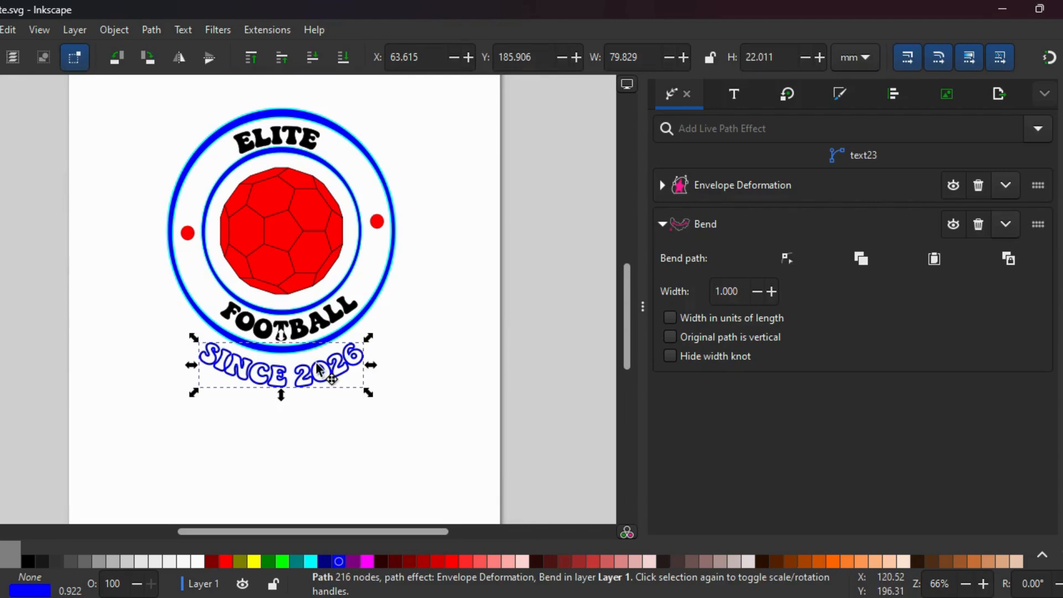
left_click_drag(319, 361, 319, 358)
left_click(369, 416)
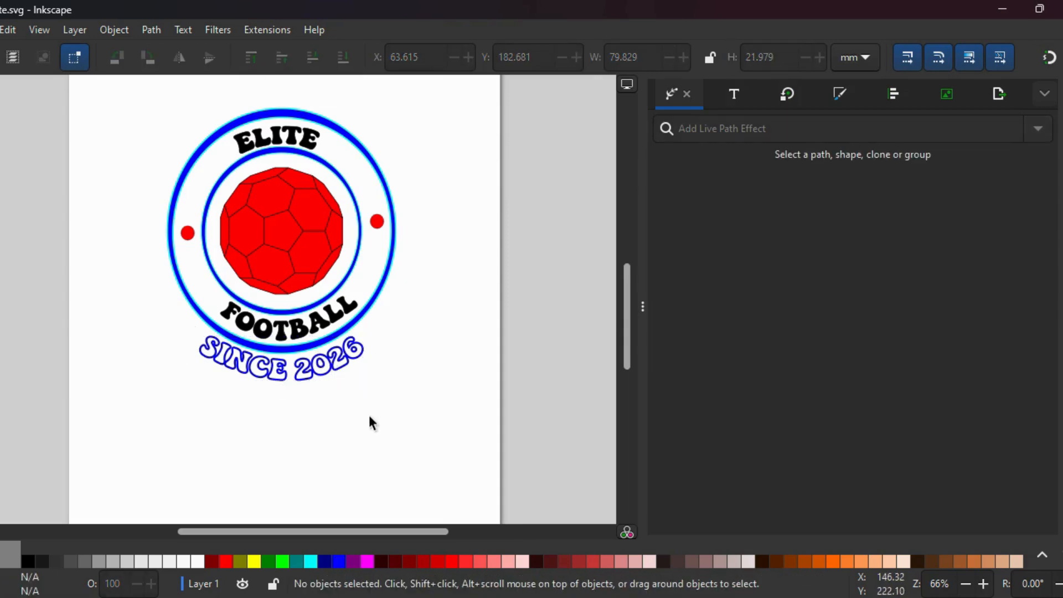
- Pull the bend path of SINCE 2026 a little further down and nudge the lettering slightly to the right
left_click(334, 367)
left_click(333, 366)
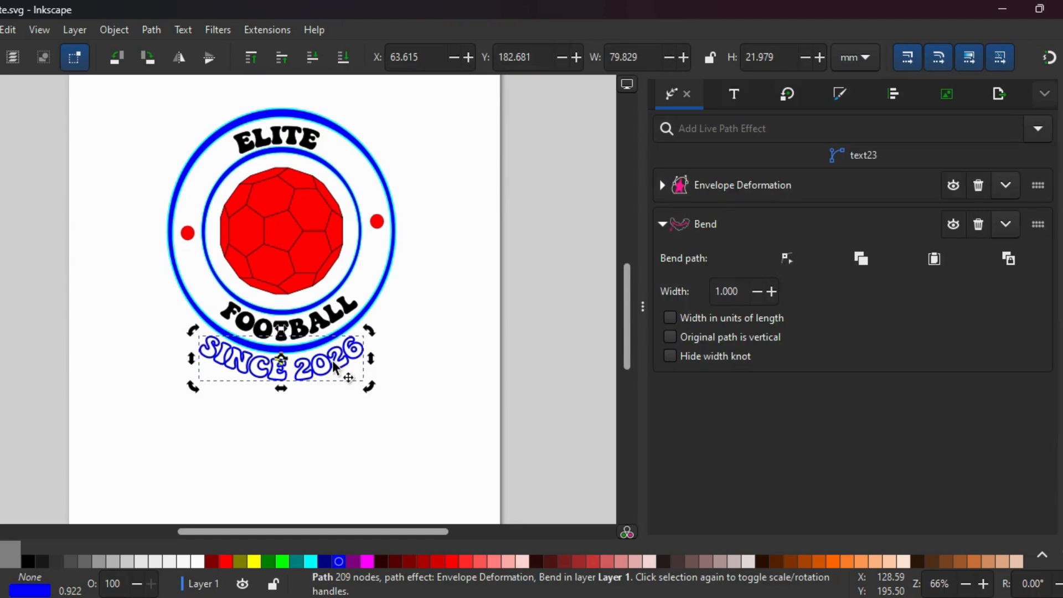
left_click(792, 258)
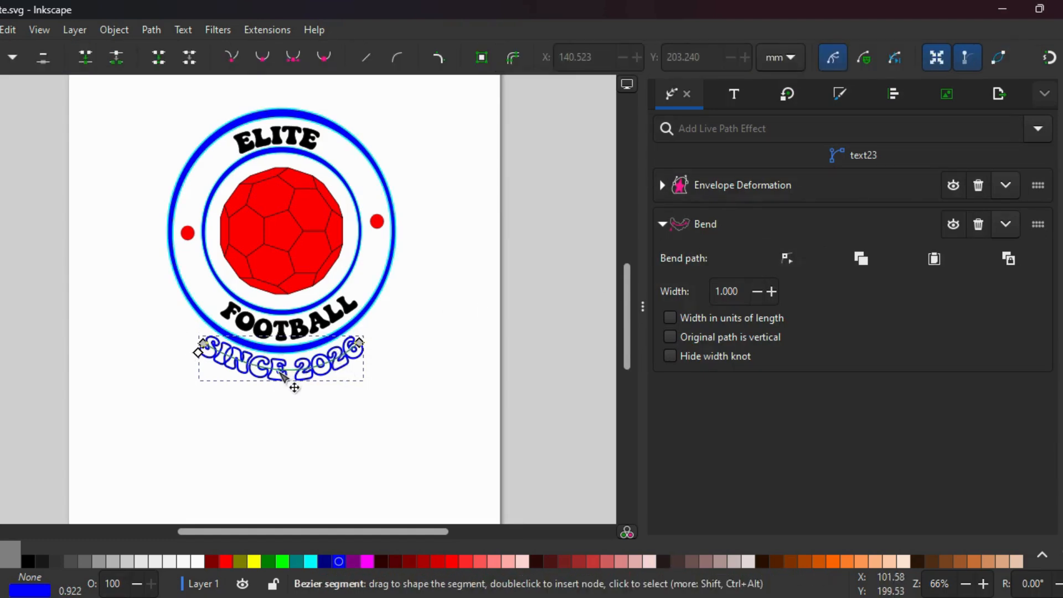
left_click_drag(282, 375, 283, 378)
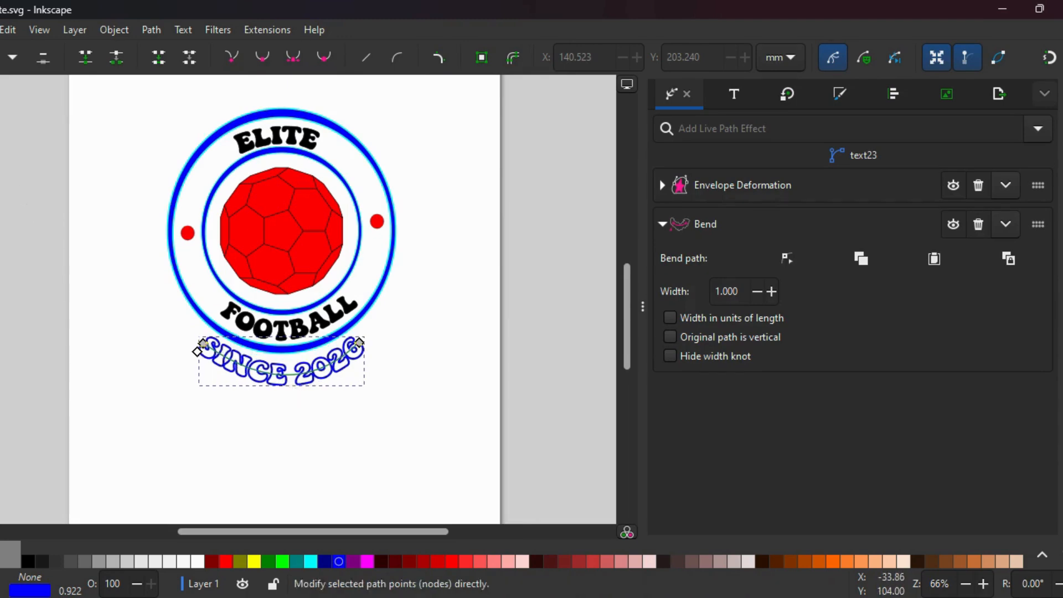
key("s")
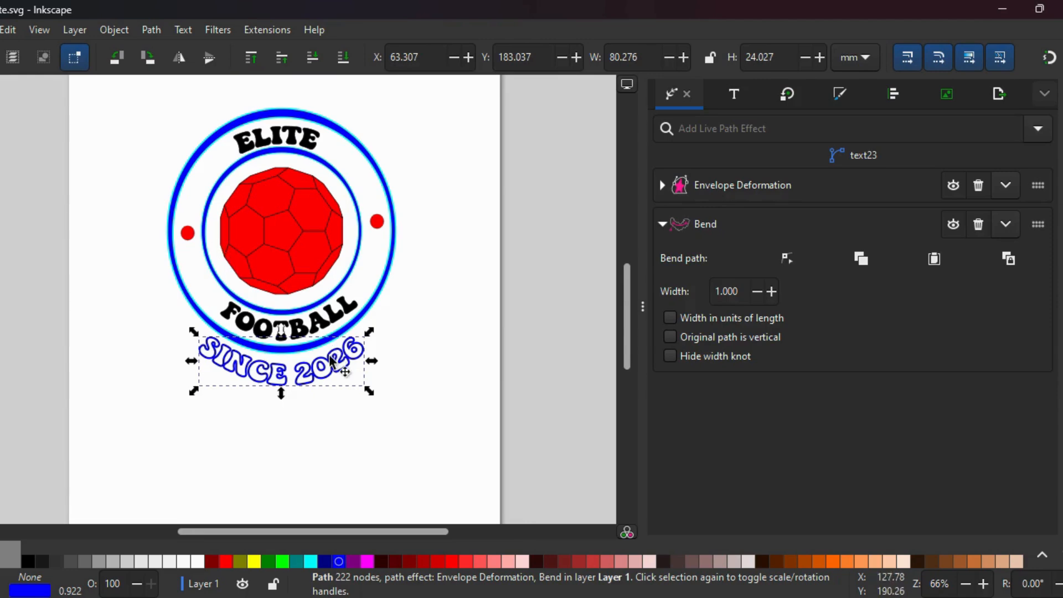
left_click_drag(330, 366, 335, 365)
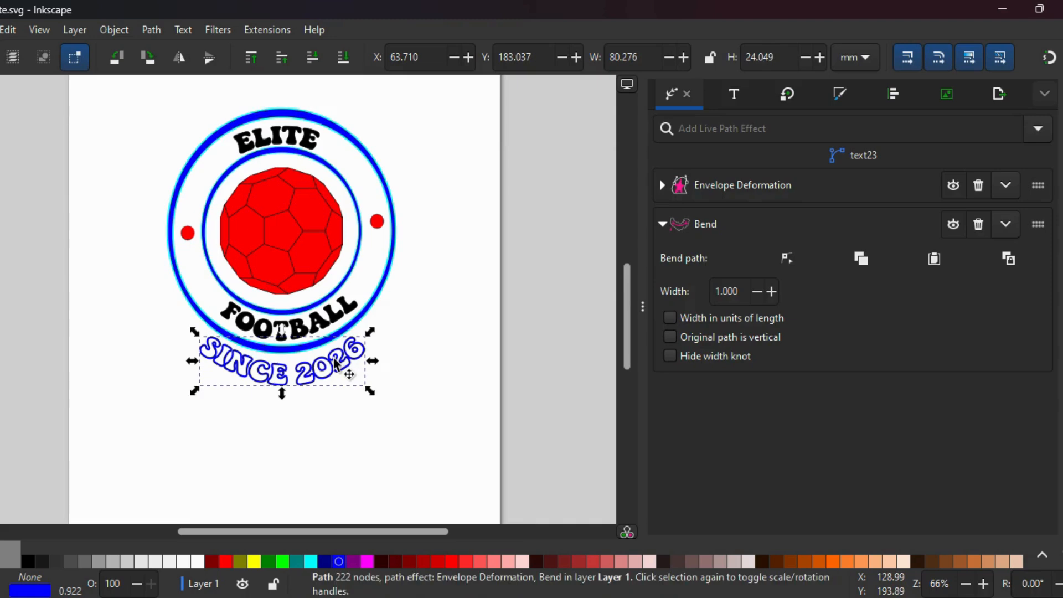
- Flatten the bend of SINCE 2026 slightly and reposition the lettering just beneath the outer ring
left_click(785, 259)
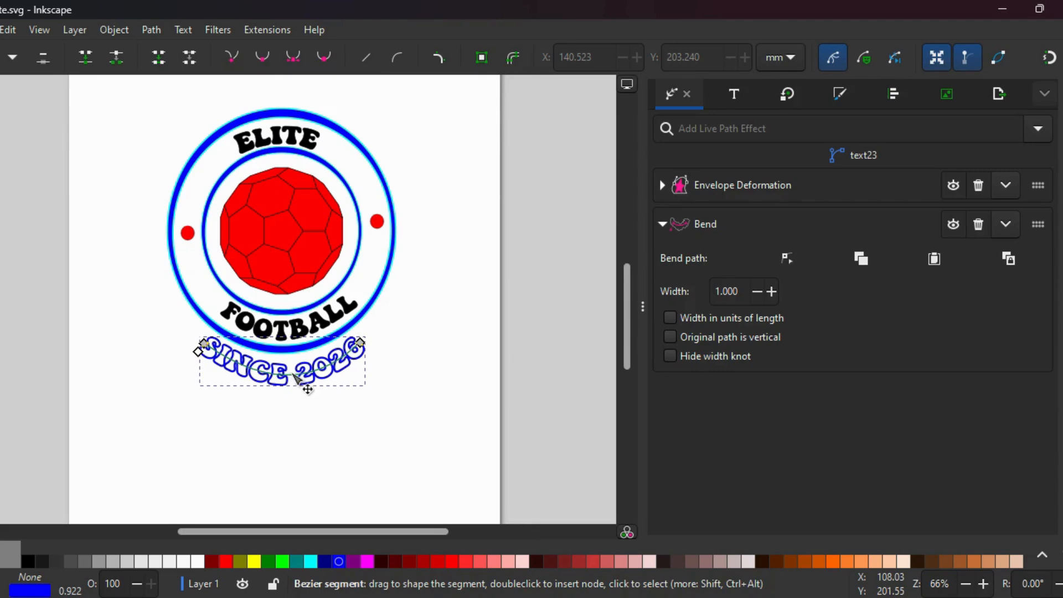
left_click_drag(294, 380, 296, 369)
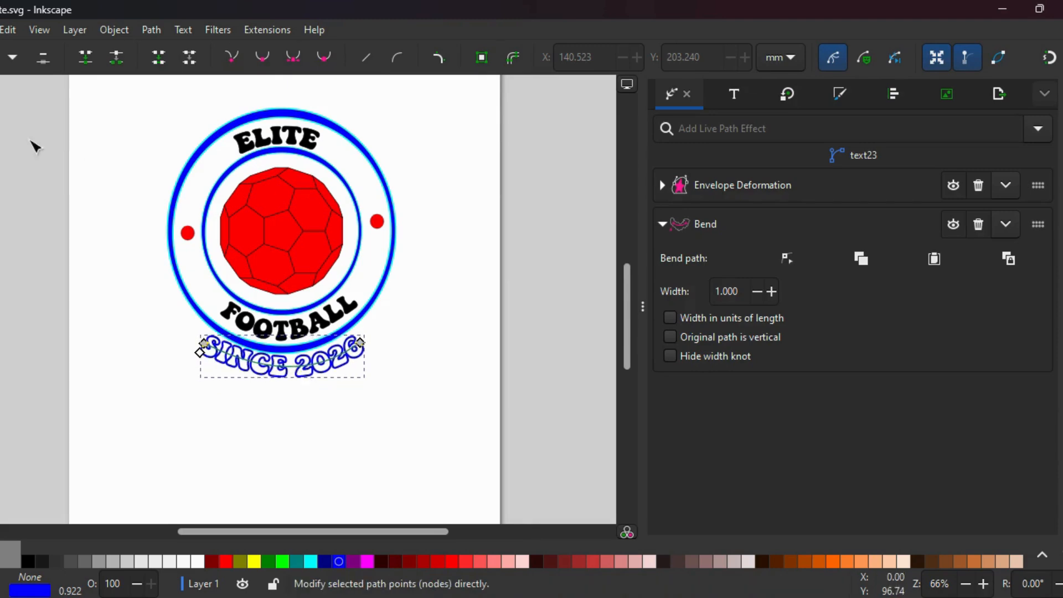
key("s")
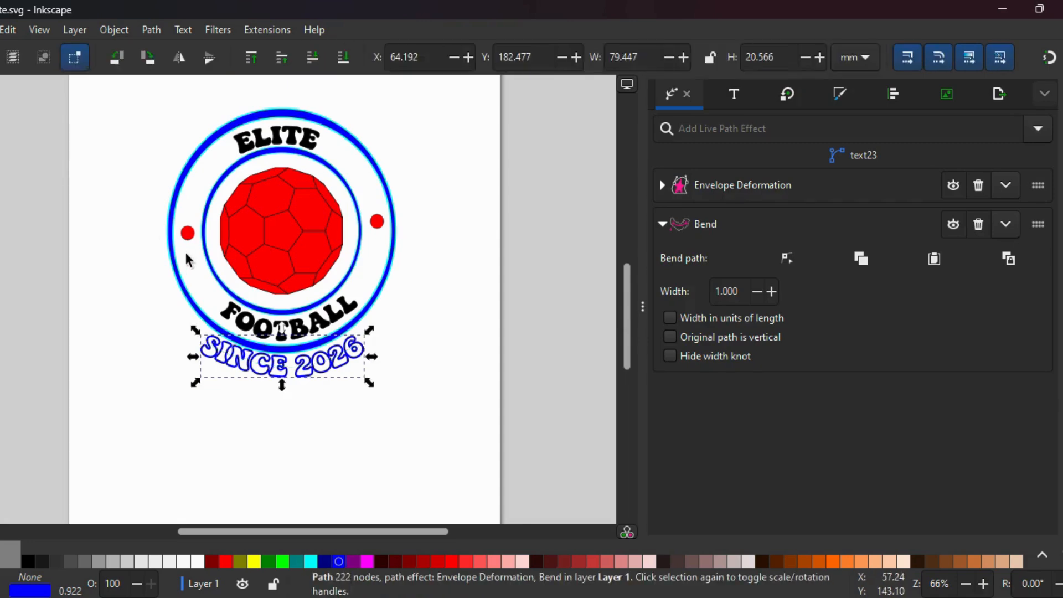
left_click_drag(309, 366, 313, 372)
left_click(456, 332)
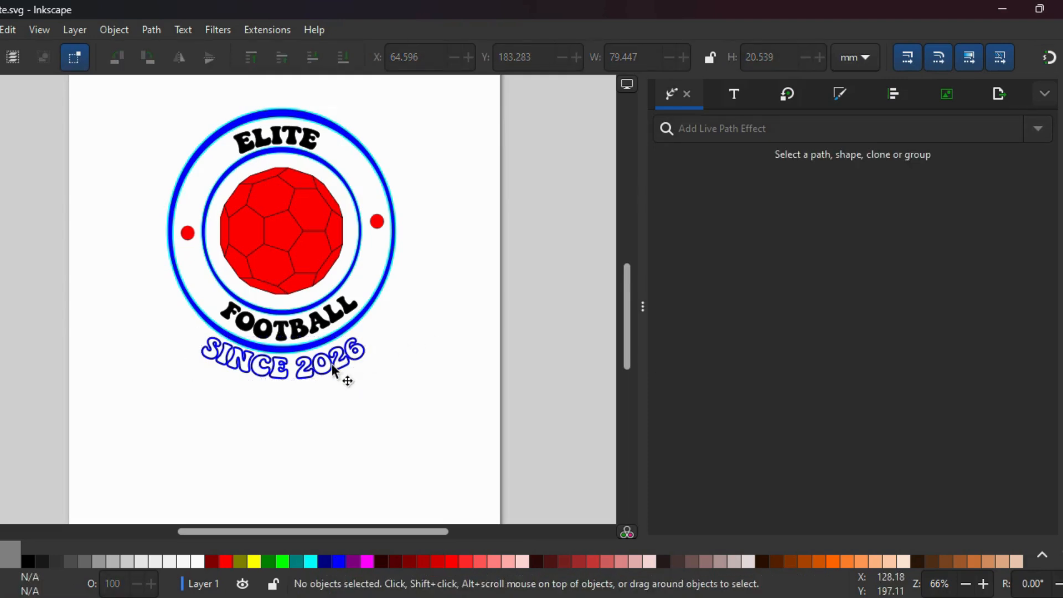
left_click_drag(333, 368, 332, 374)
left_click(414, 390)
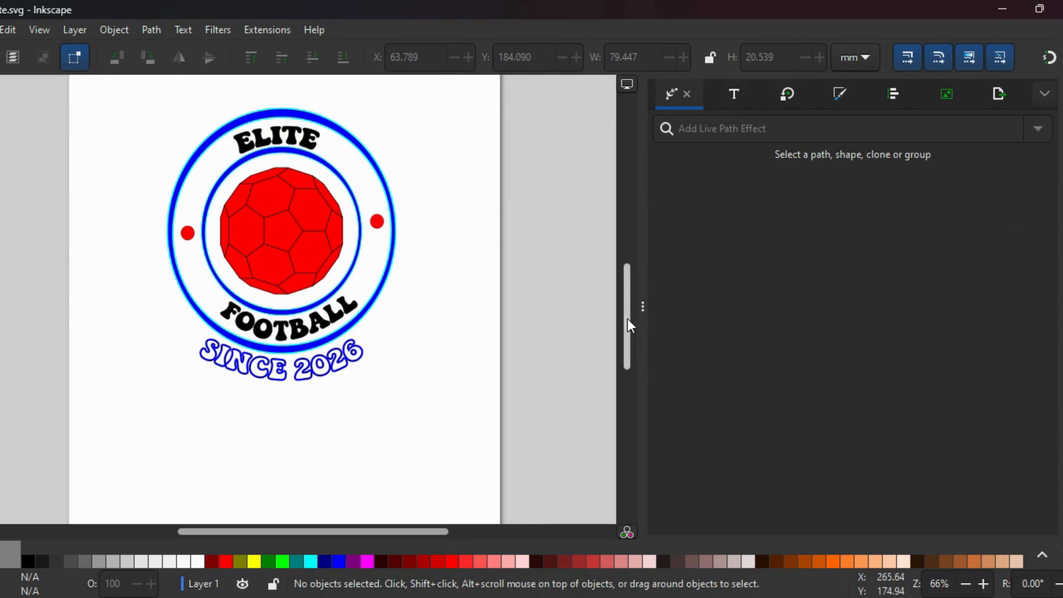
- Select the whole badge including the SINCE 2026 lettering, group it and deselect
left_click_drag(627, 318, 627, 307)
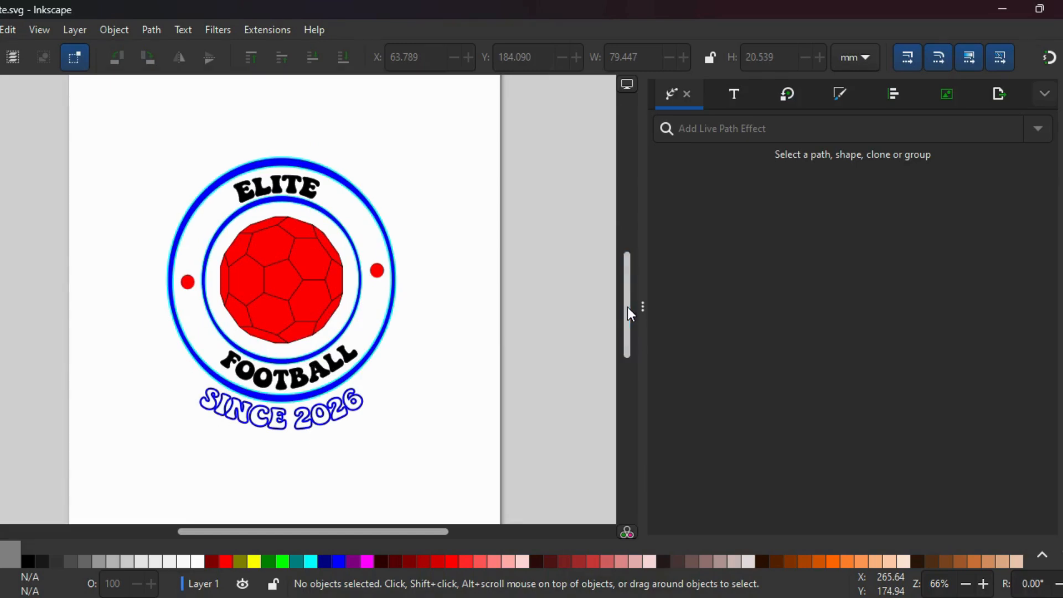
left_click_drag(134, 125, 420, 404)
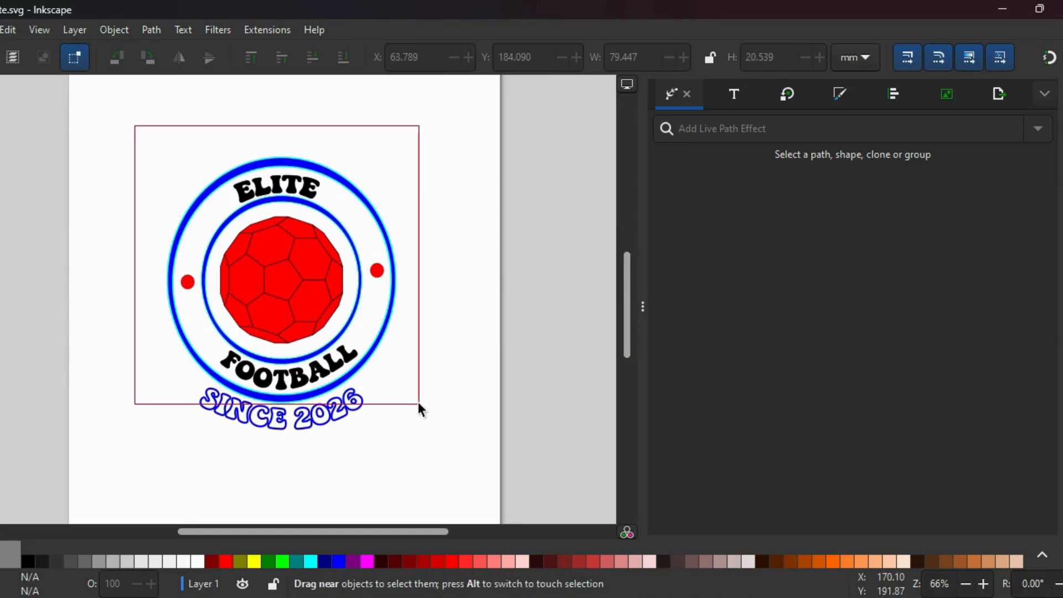
left_click_drag(450, 491, 449, 491)
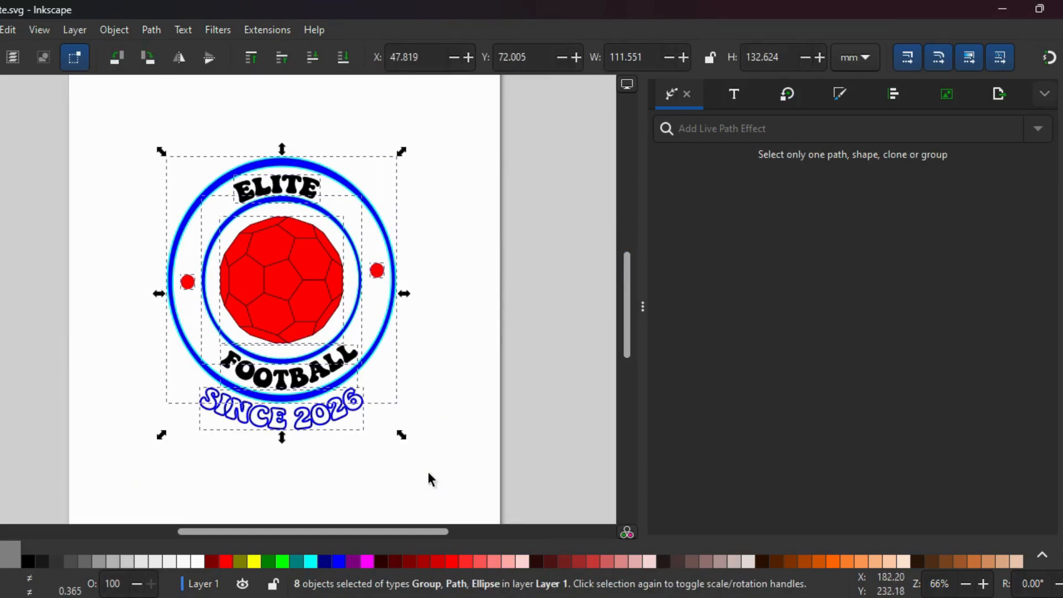
right_click(294, 302)
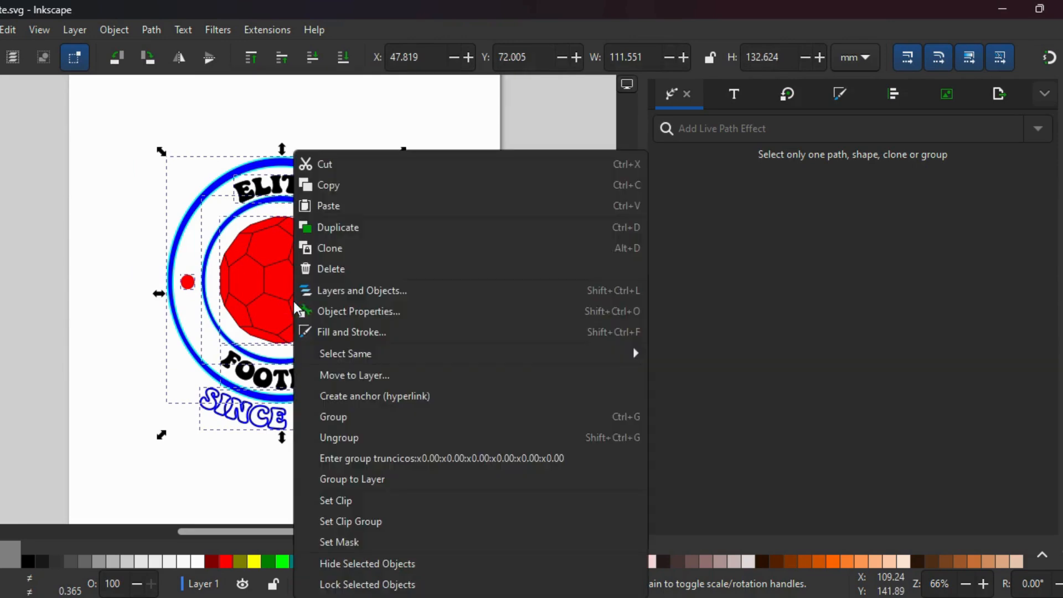
left_click(344, 417)
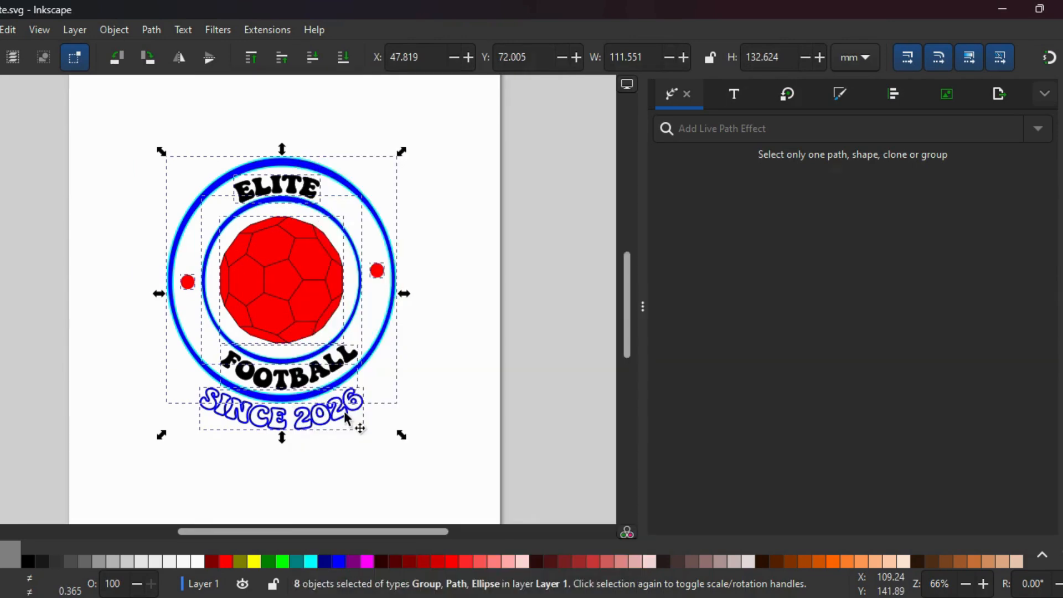
left_click(459, 243)
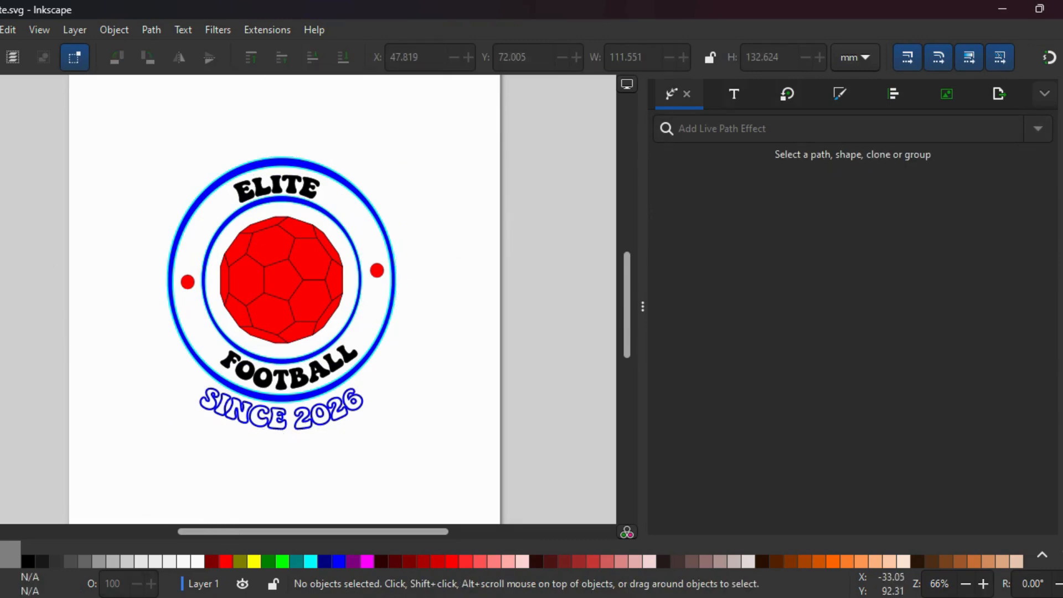
- Draw a square about 170 mm wide around the badge, filled bright green and placed behind the artwork
key("r")
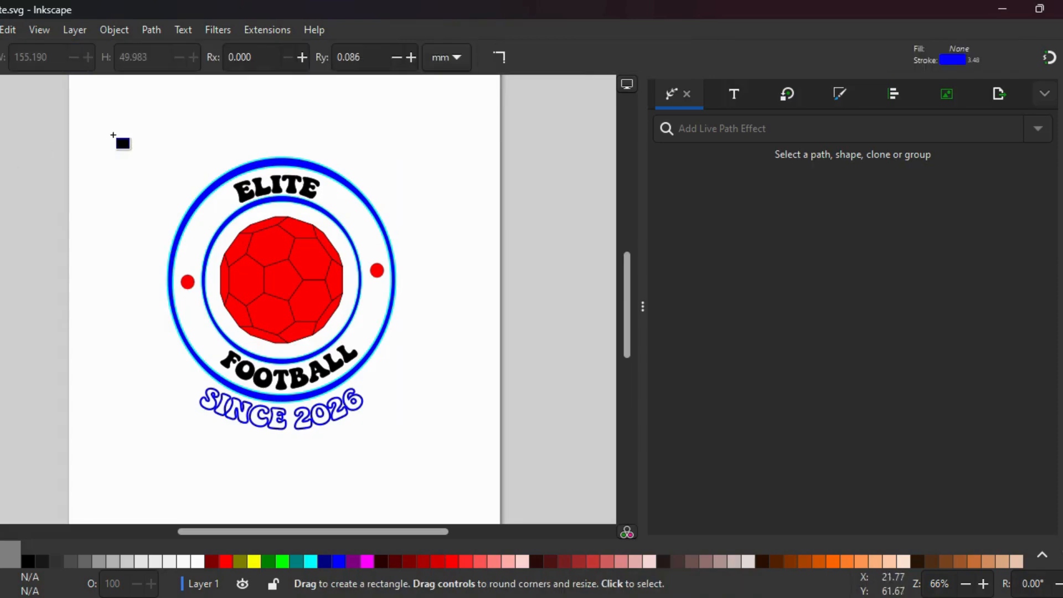
mouse_move(108, 123)
left_mouse_down()
mouse_move(285, 119)
mouse_move(370, 204)
mouse_move(411, 319)
mouse_move(422, 415)
mouse_move(460, 473)
left_mouse_up()
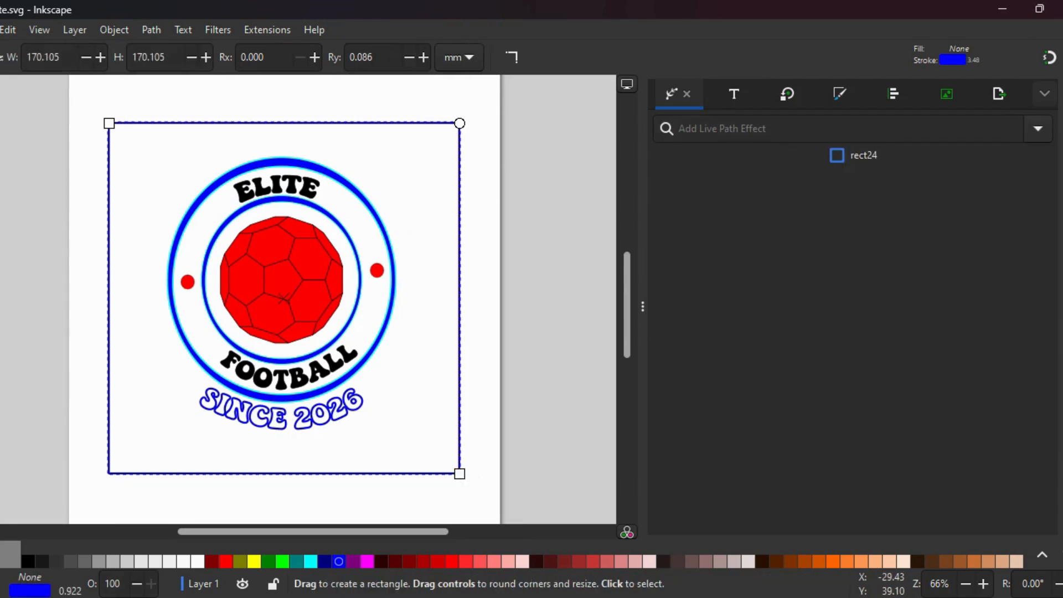
key("s")
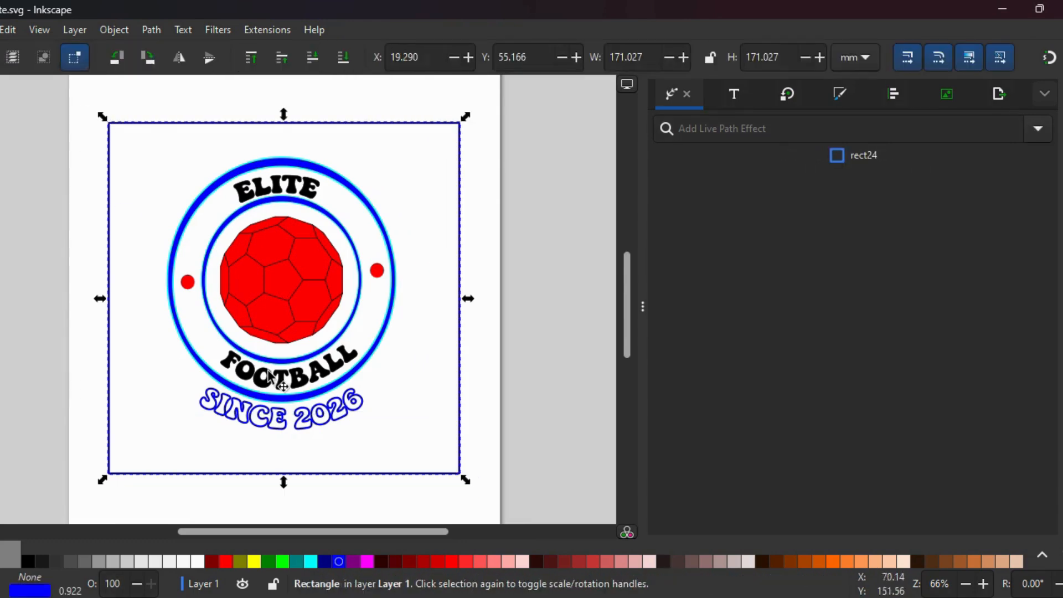
left_click(283, 563)
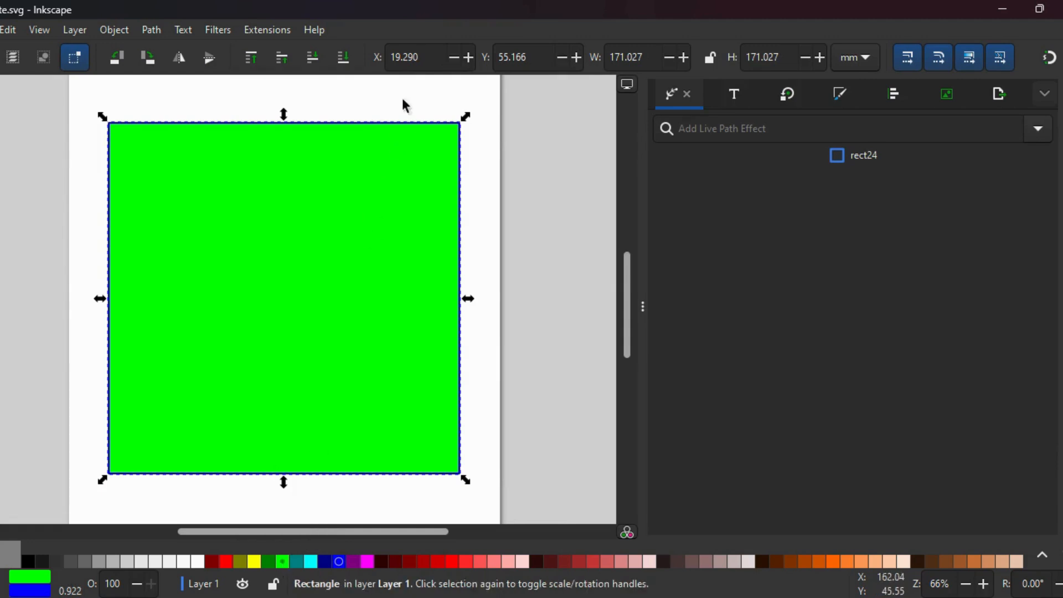
left_click(335, 53)
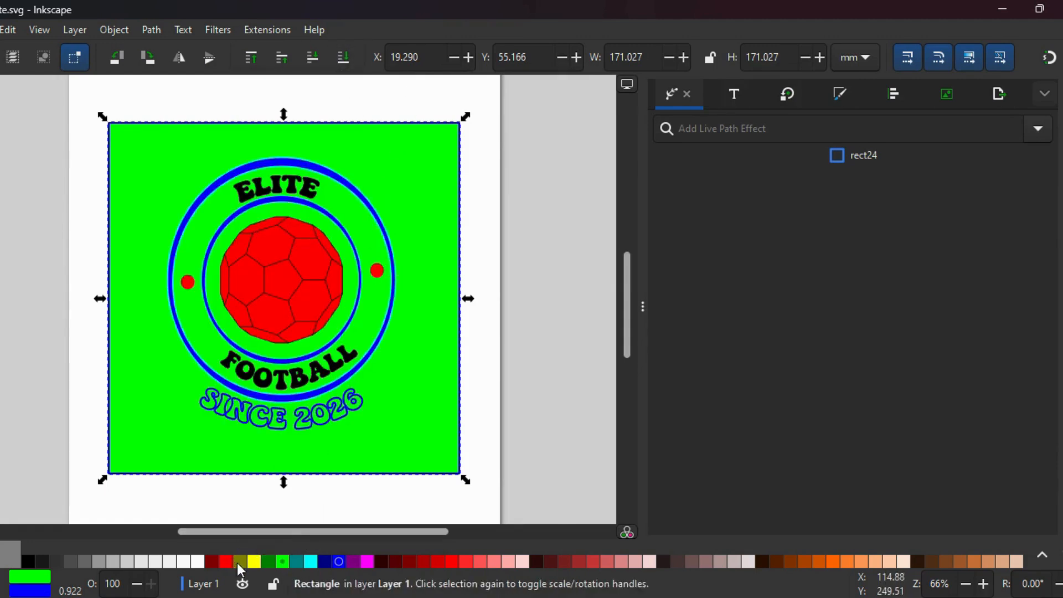
- Try yellow, 60% Gray and 30% Gray fills on the background square, and remove the square
left_click(254, 560)
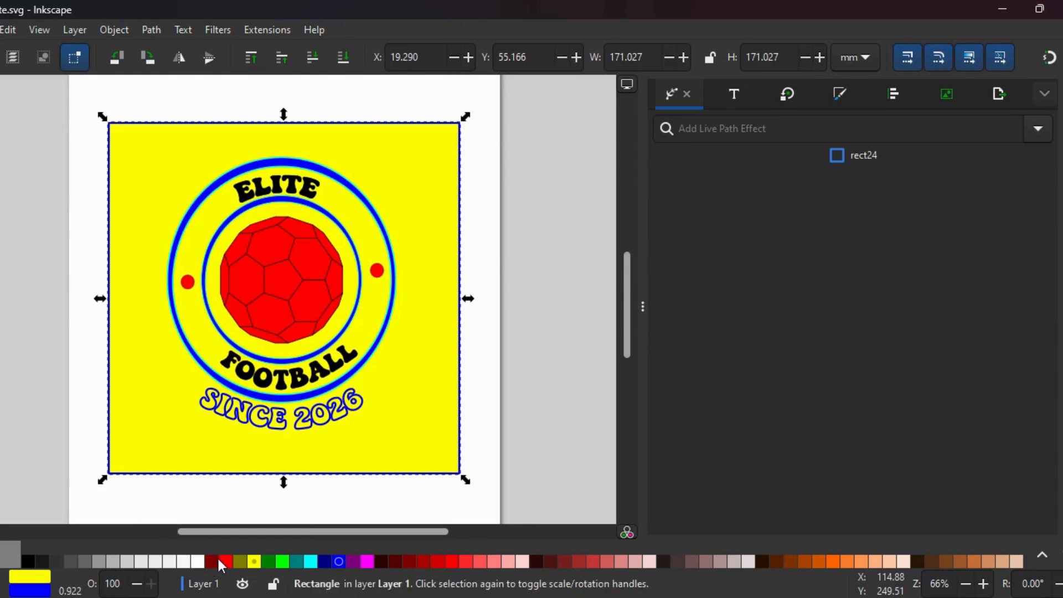
left_click(82, 562)
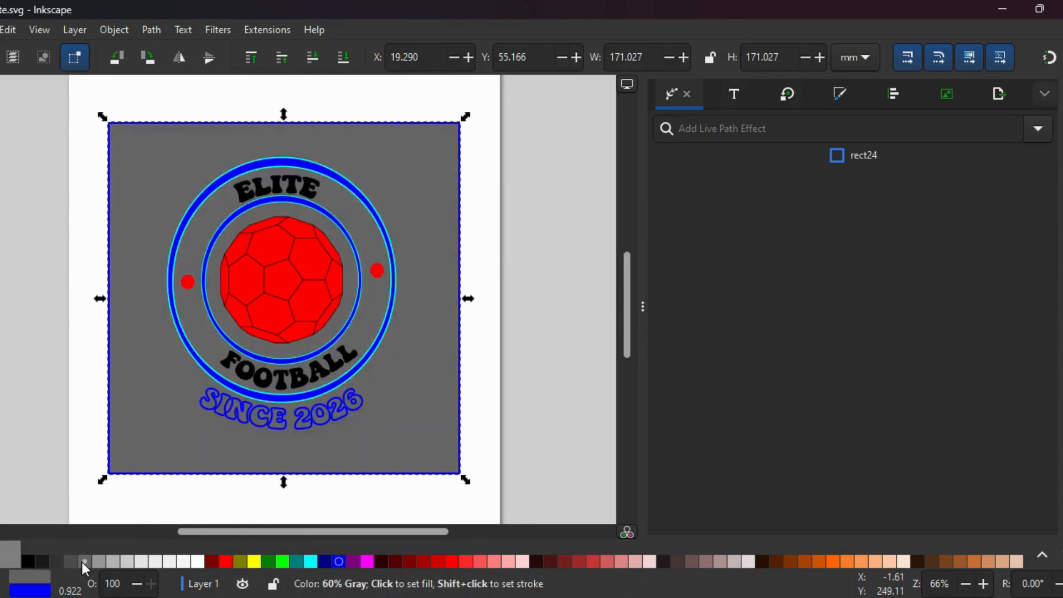
left_click(108, 566)
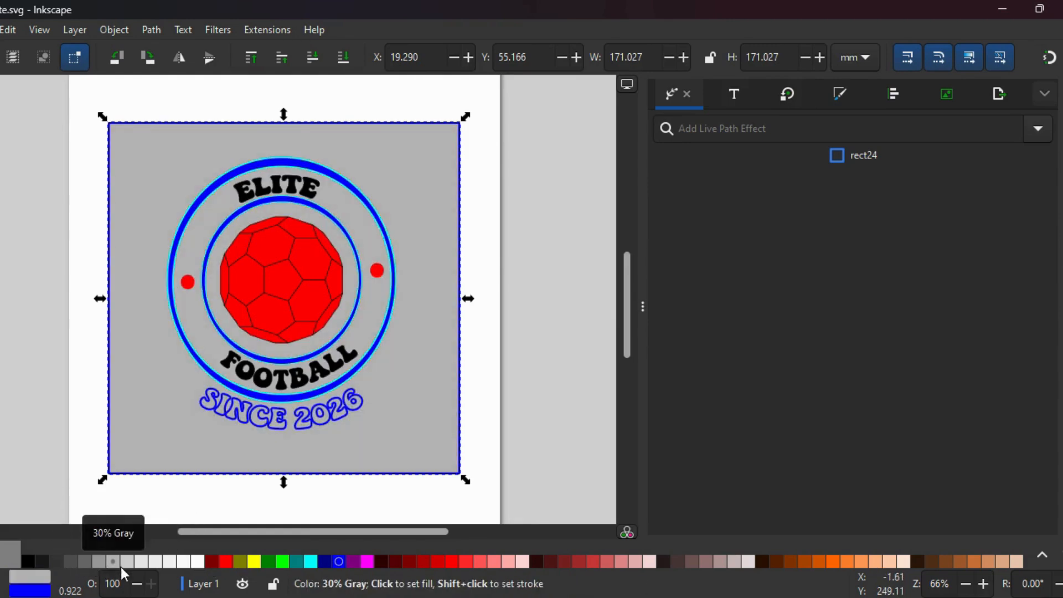
right_click(420, 195)
left_click(435, 209)
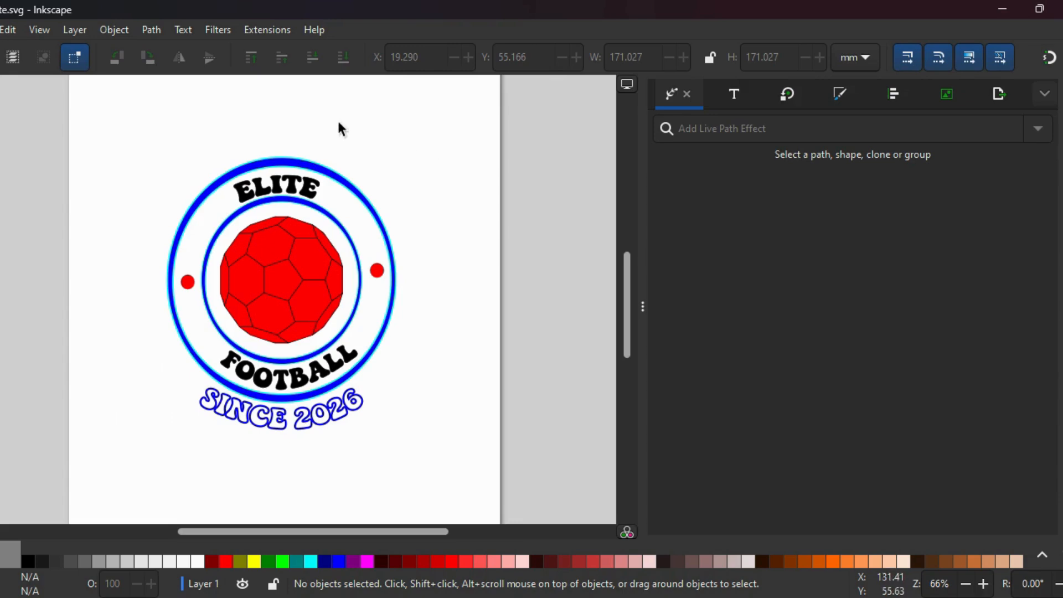
key("alt+f")
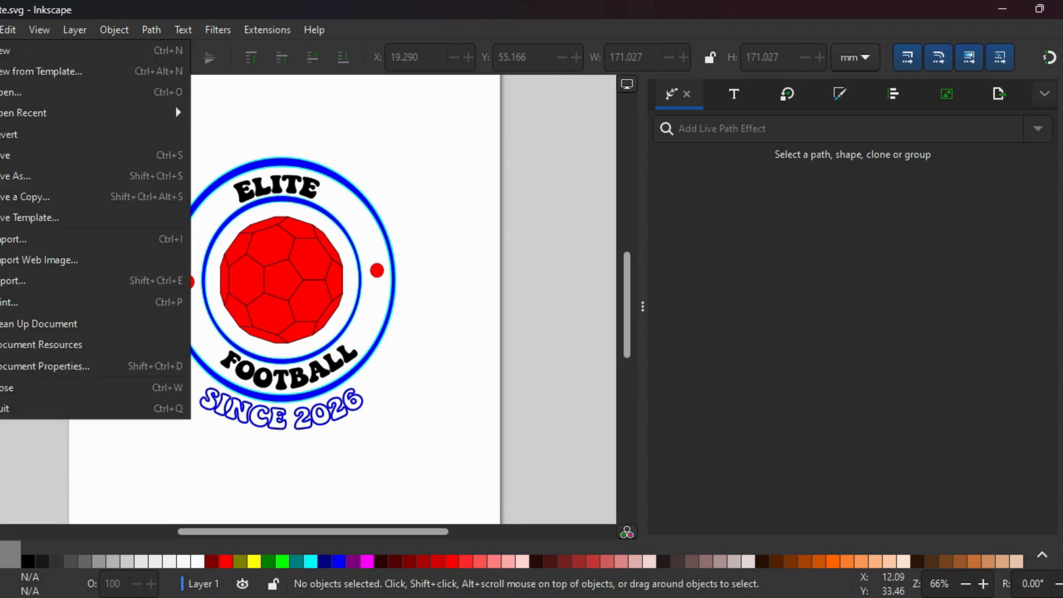
left_click(417, 125)
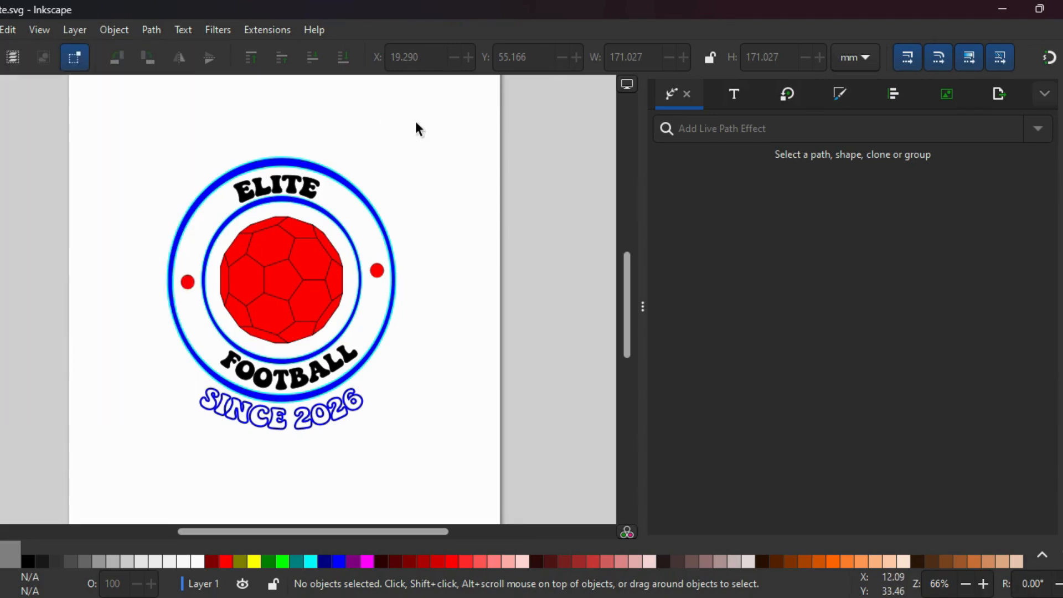